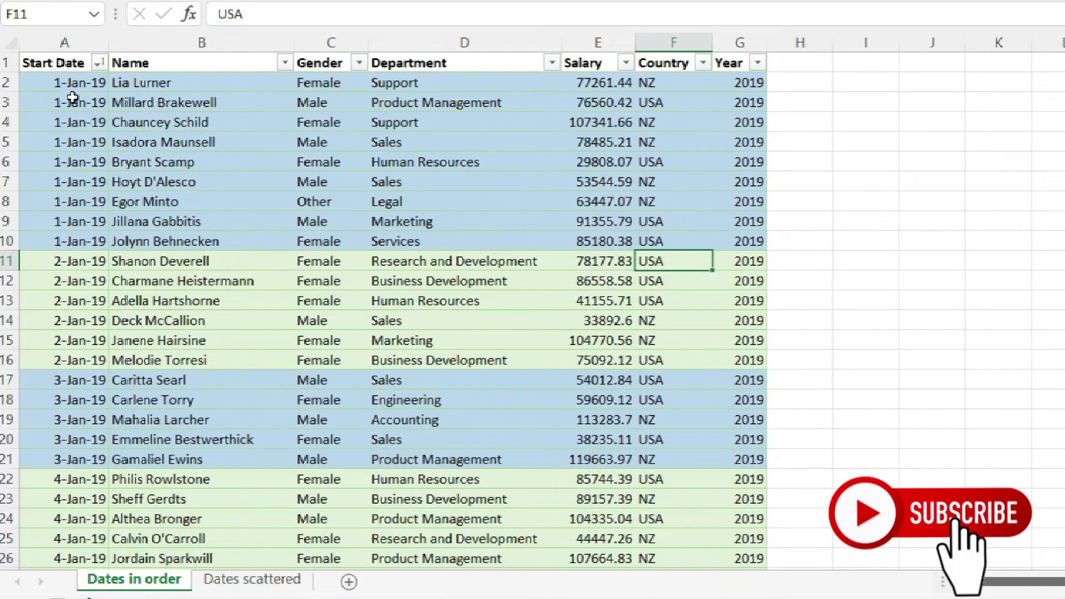
Inspect the 1-Jan-19 and 2-Jan-19 start-date groups in A2:A16.
left_click_drag(71, 84, 78, 244)
scroll(86, 355, "down", 2)
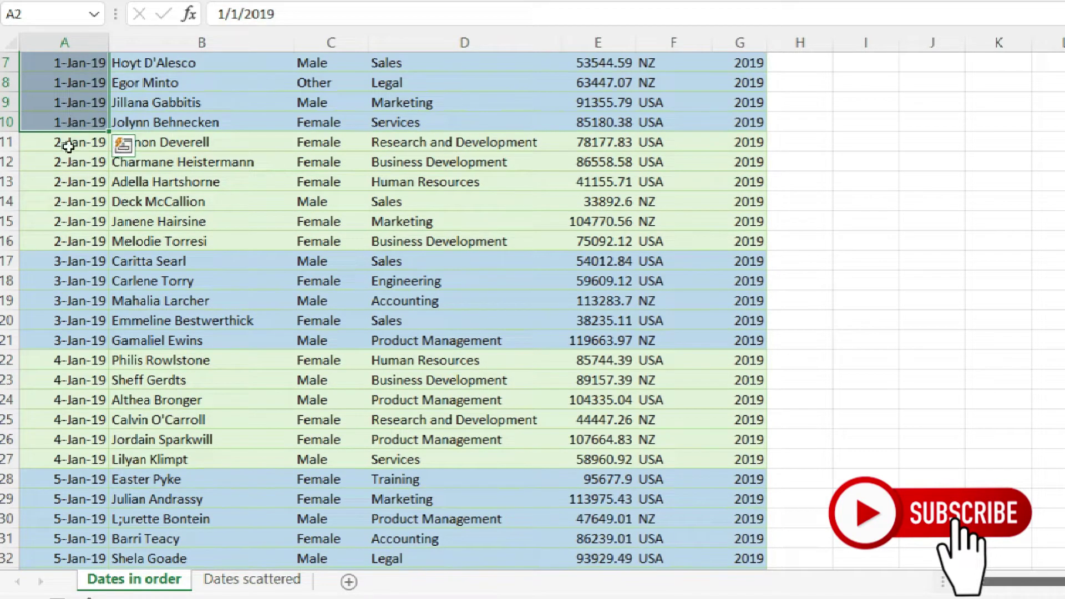
left_click_drag(69, 147, 69, 340)
scroll(106, 411, "down", 19)
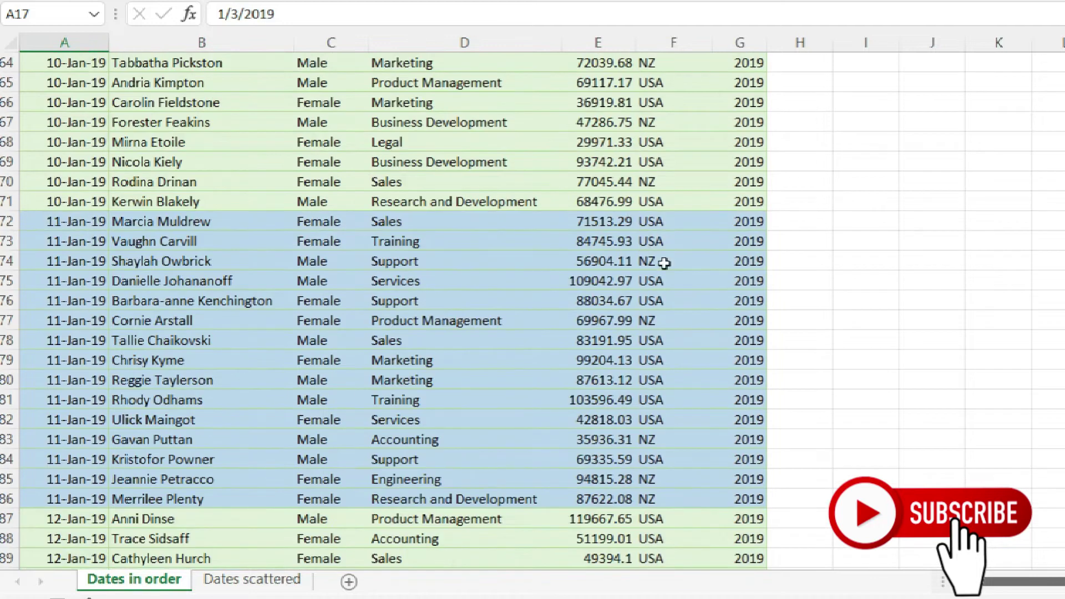
scroll(281, 336, "down", 3)
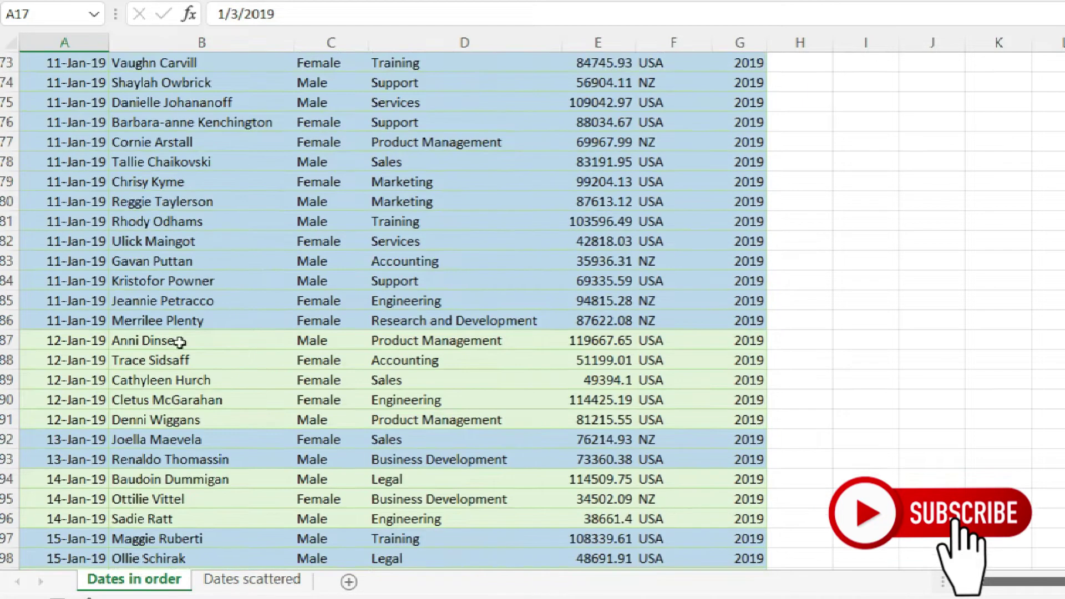
scroll(166, 330, "up", 17)
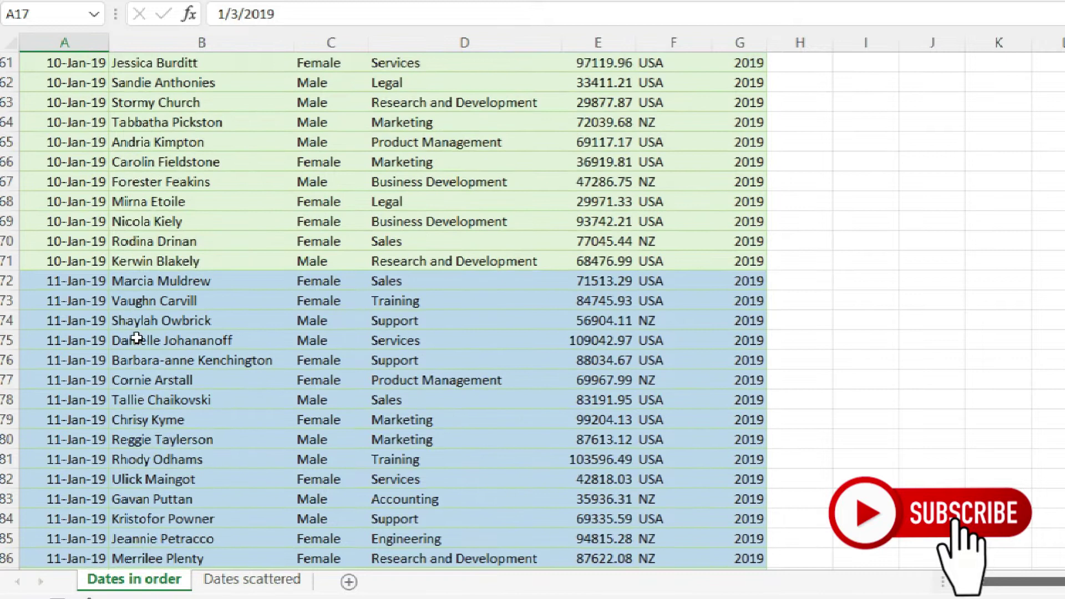
scroll(136, 339, "up", 7)
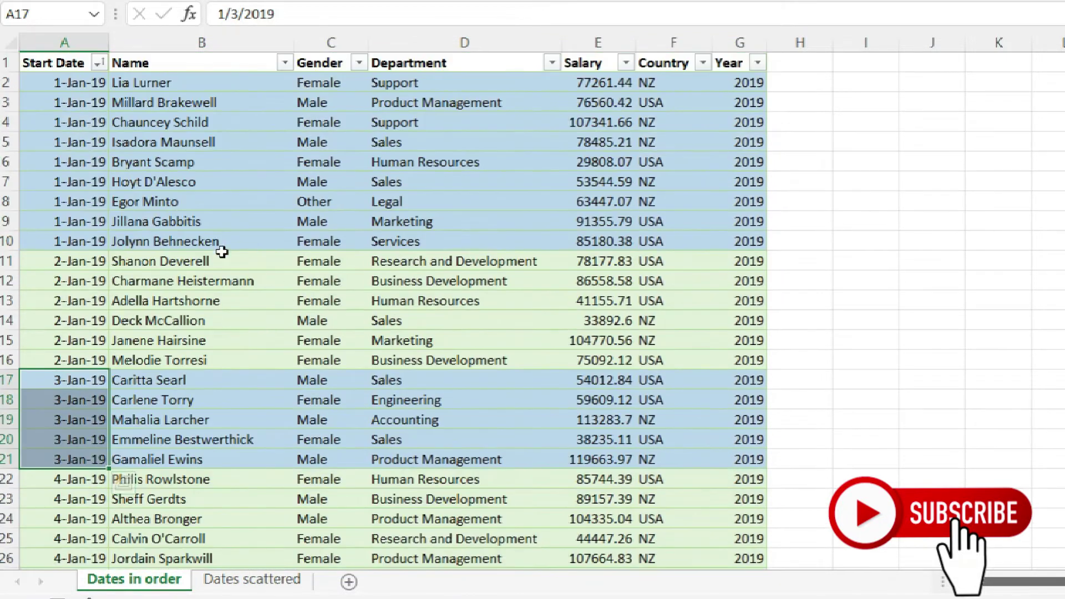
left_click(82, 158)
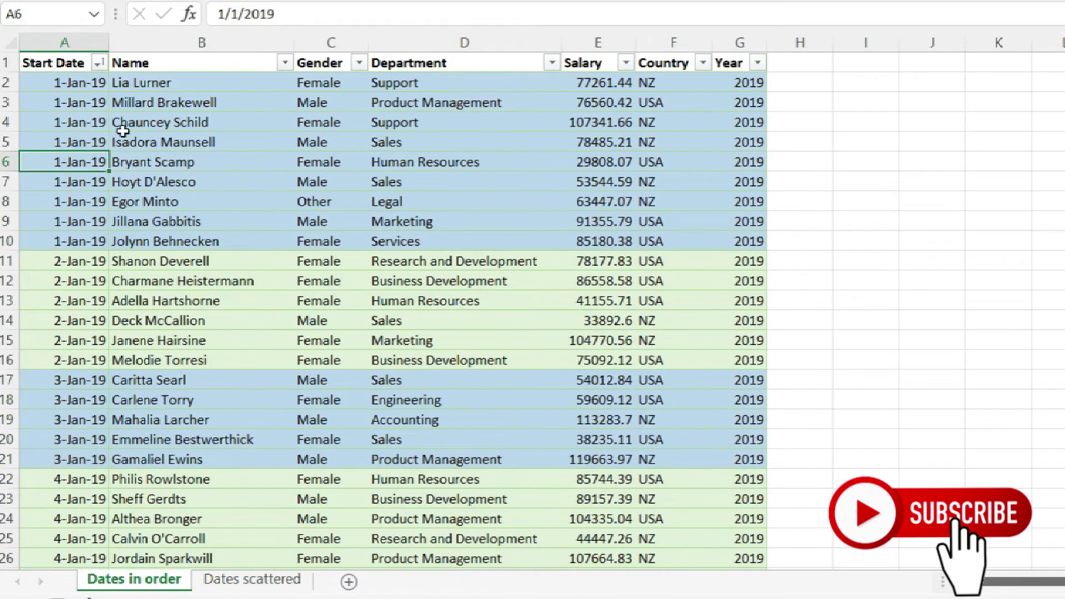
left_click(56, 81)
left_click(78, 360, "shift")
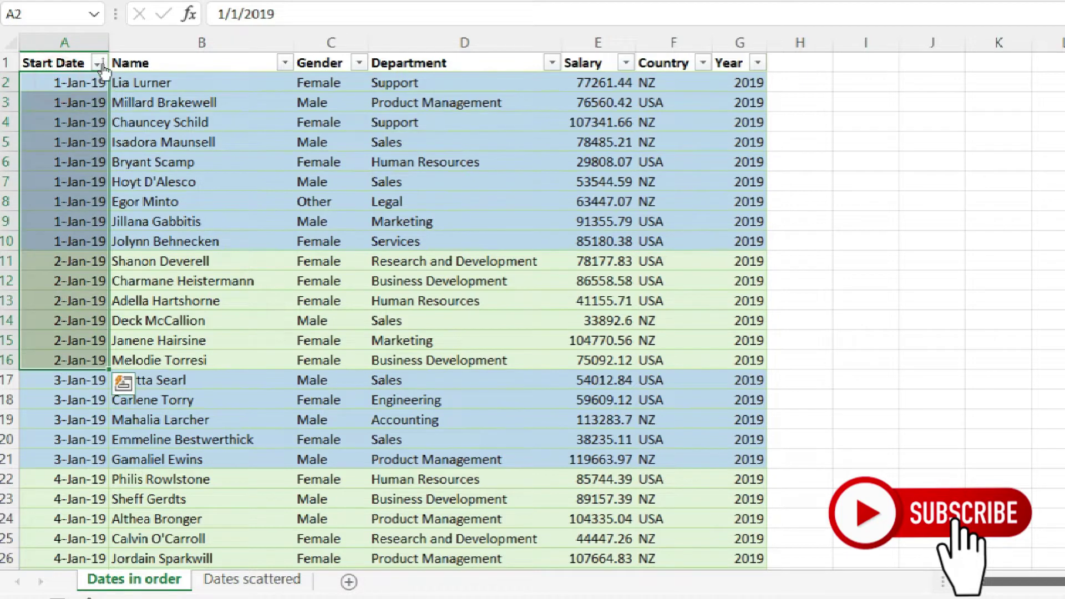
left_click(69, 162)
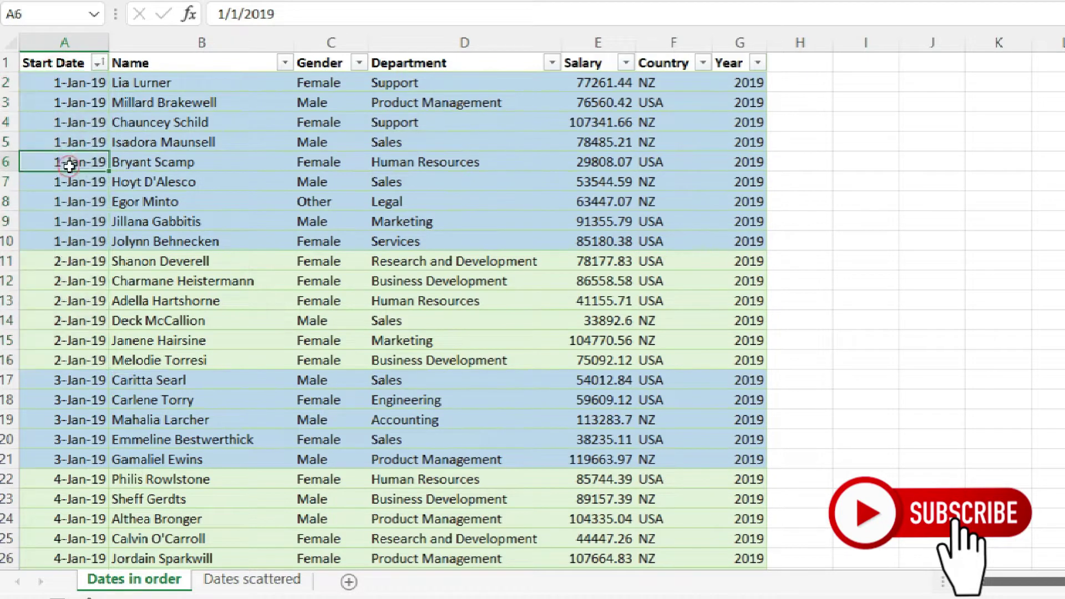
Glance at the Dates scattered sheet, then come back to Dates in order.
left_click(251, 580)
left_click(86, 182)
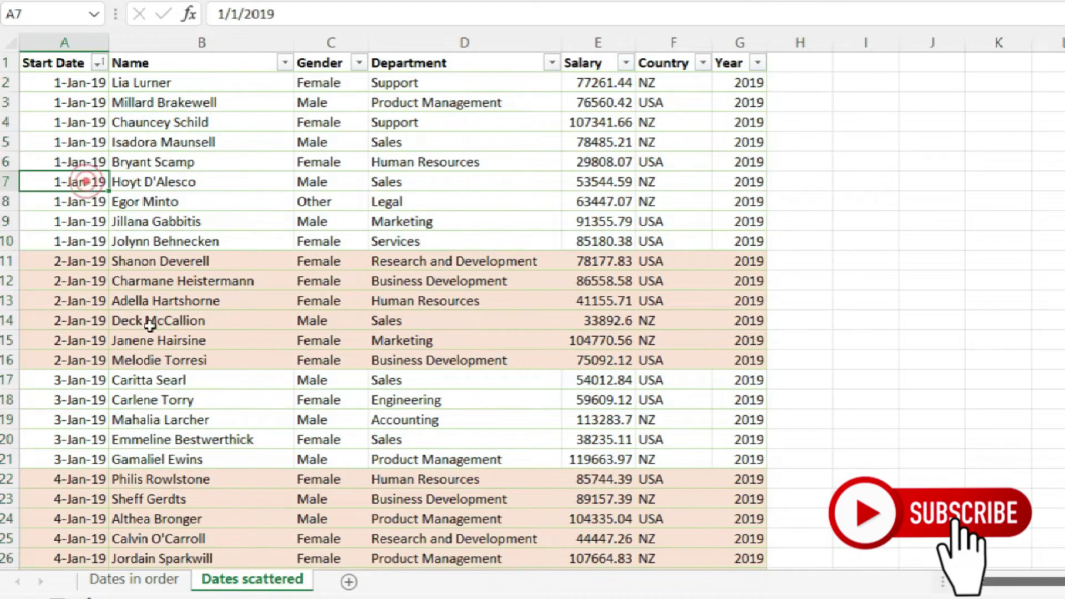
left_click(157, 589)
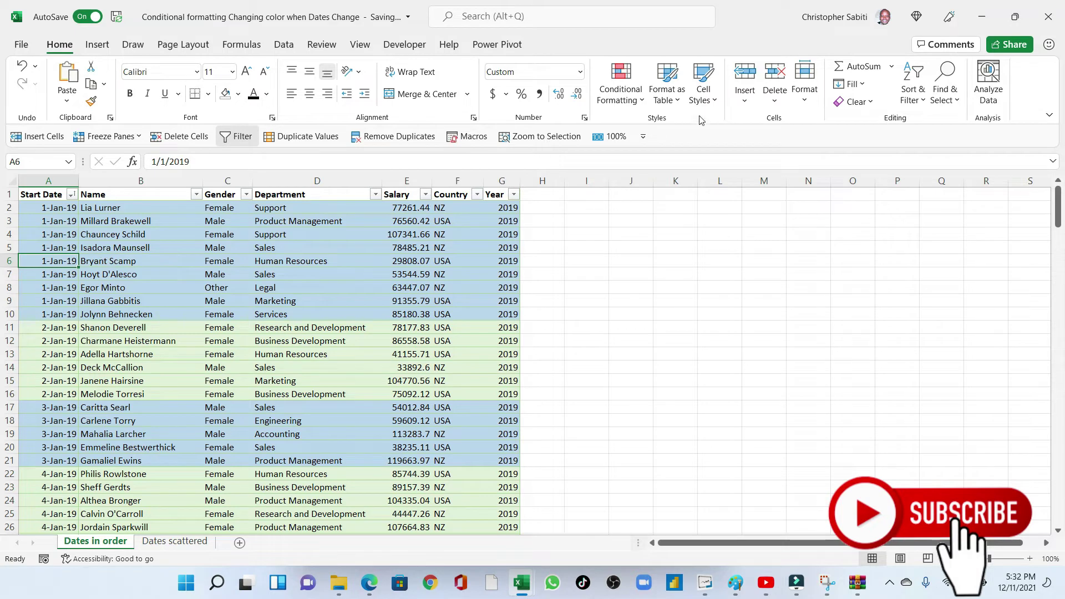
Clear all conditional formatting rules from the entire sheet.
left_click(620, 91)
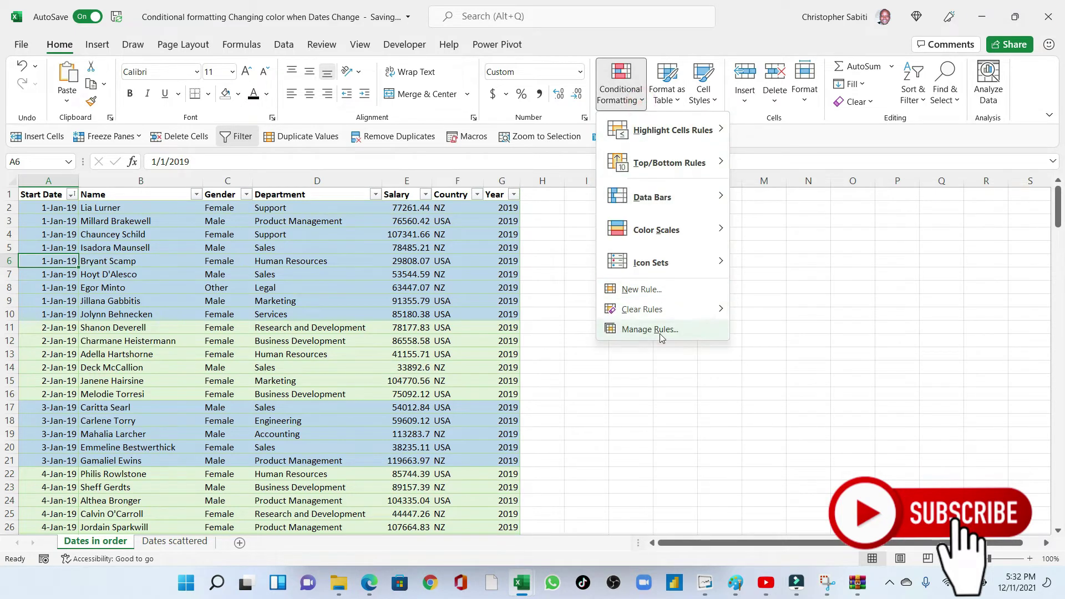
left_click(302, 261)
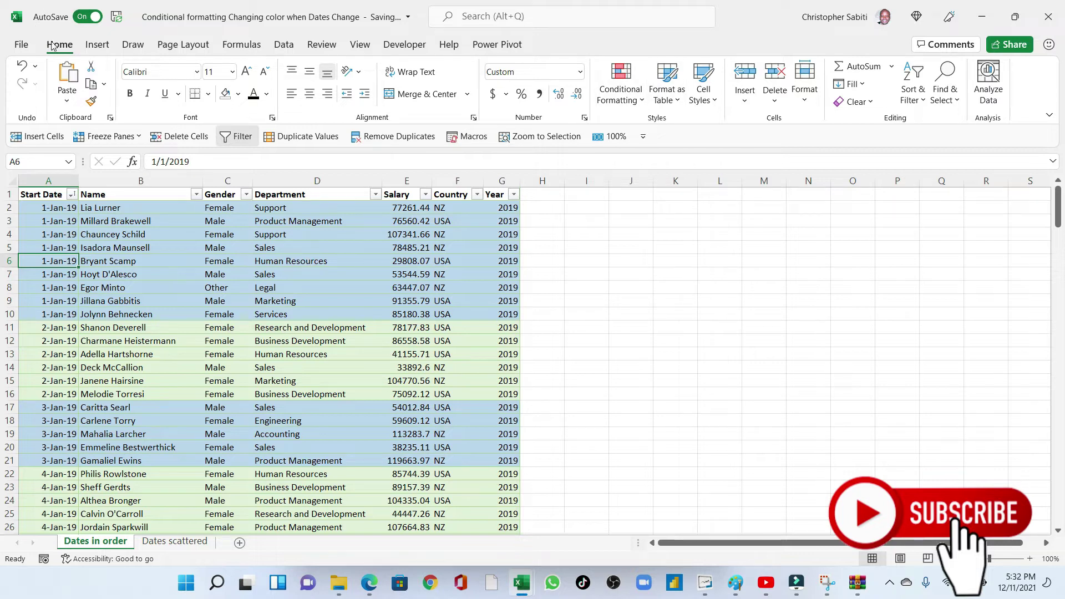
left_click(639, 107)
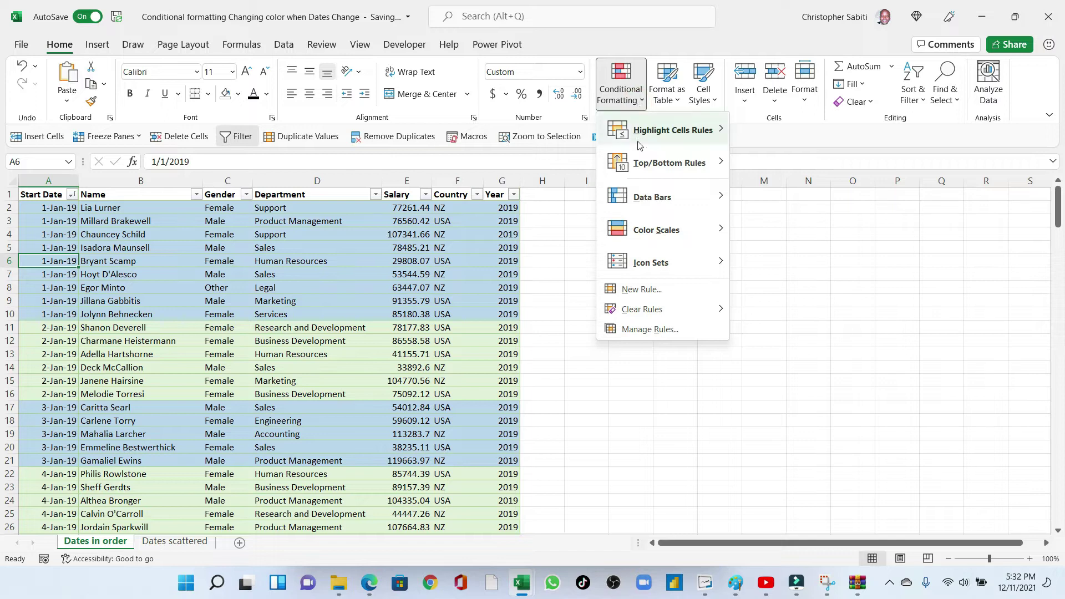
mouse_move(645, 314)
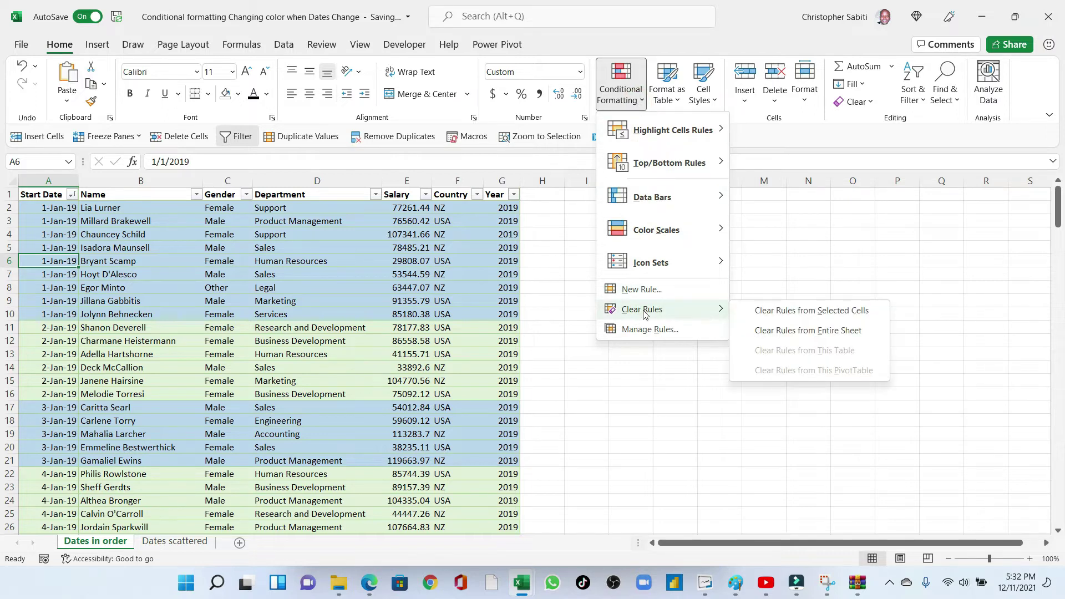
left_click(808, 331)
Set the table range A2:G212 to No Fill.
left_click(294, 287)
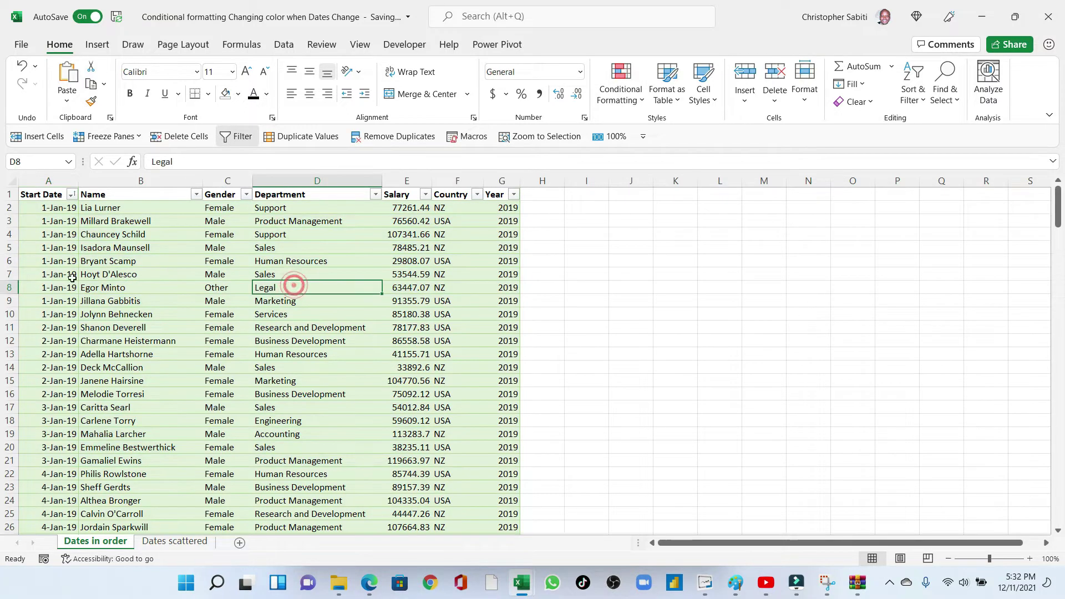
left_click(44, 206)
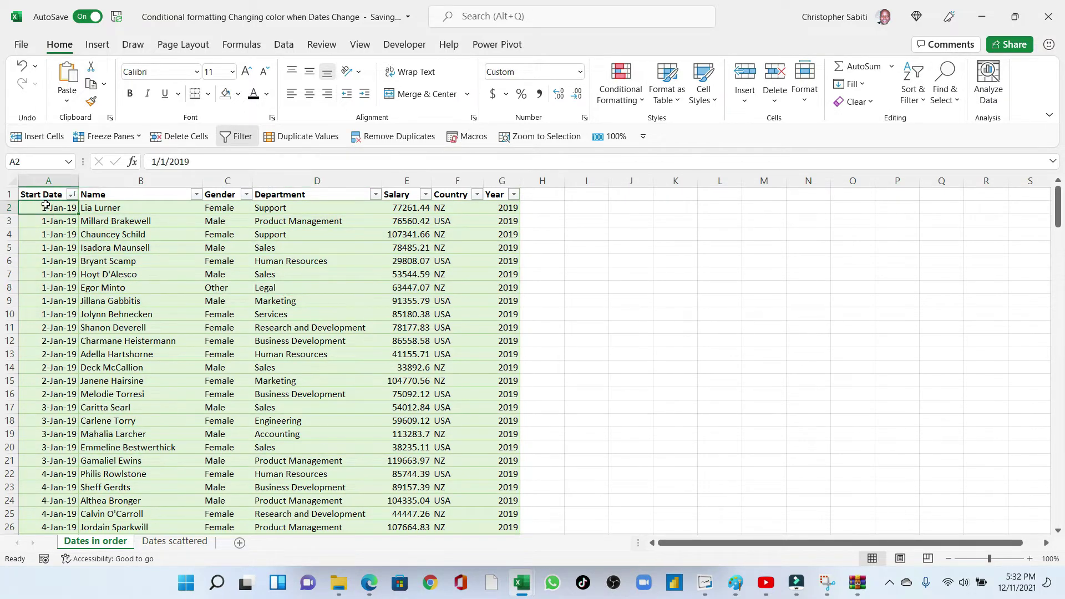
key("ctrl+shift+Right")
key("ctrl+shift+Down")
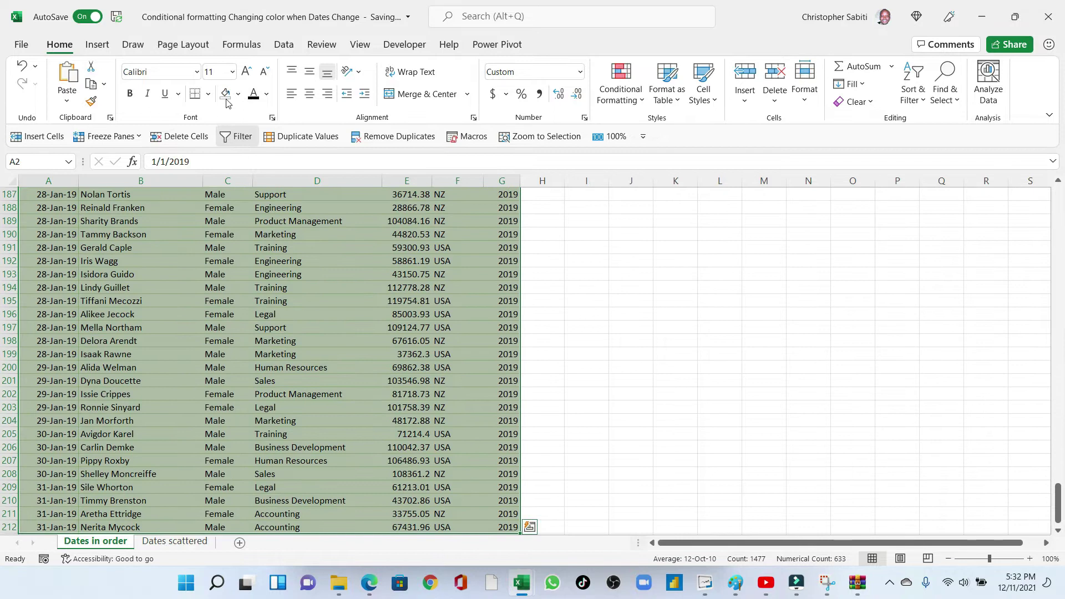
left_click(238, 94)
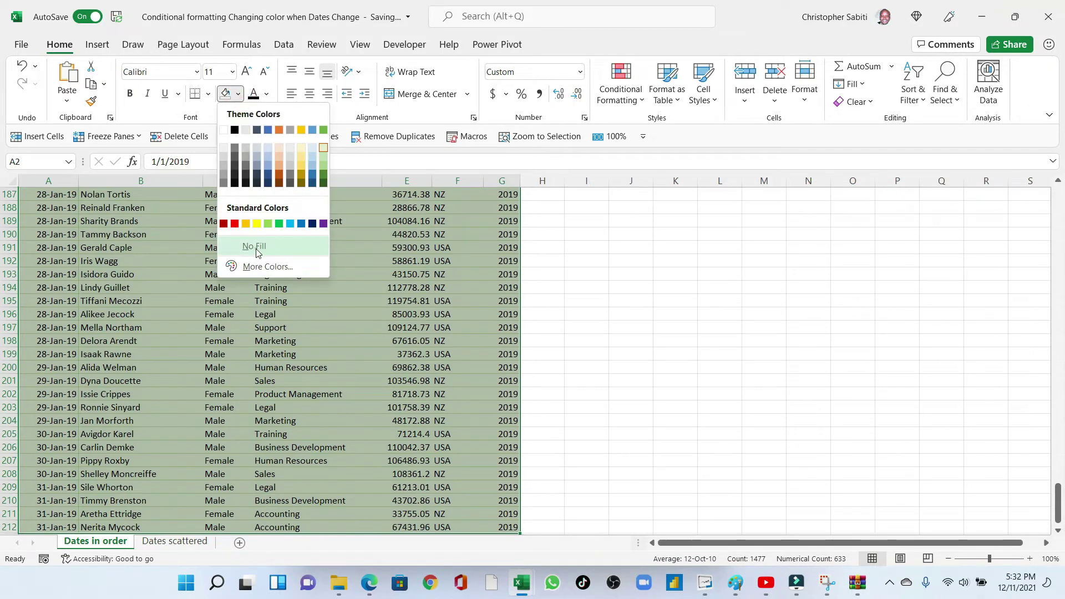
left_click(256, 247)
key("ctrl+Down")
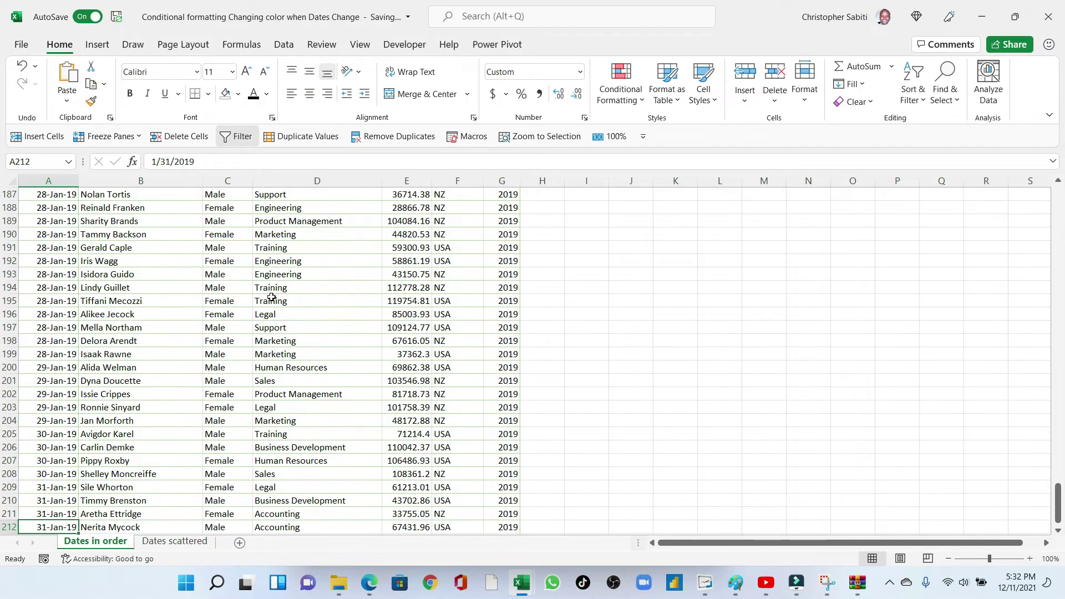
key("ctrl+Up")
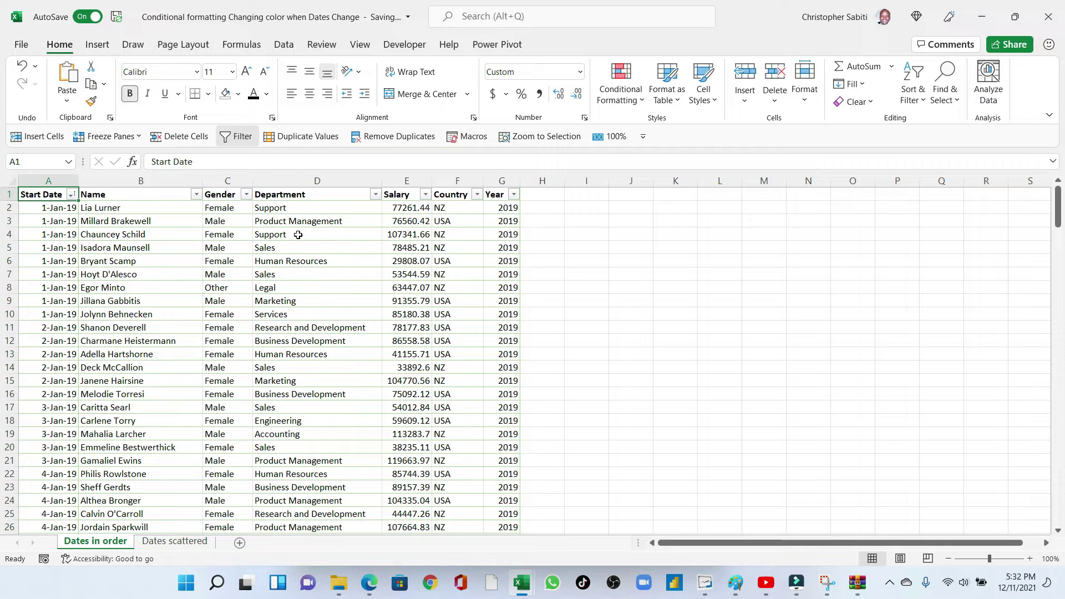
Inspect the 1-Jan-19 start dates in A2:A10 of the plain table.
left_click(89, 248)
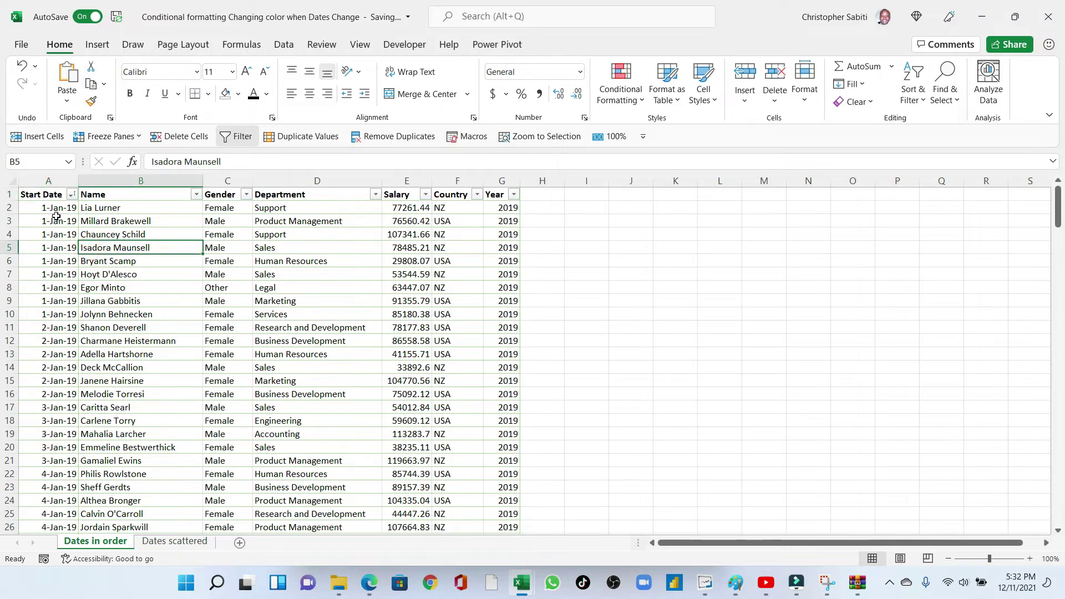
left_click_drag(46, 210, 63, 315)
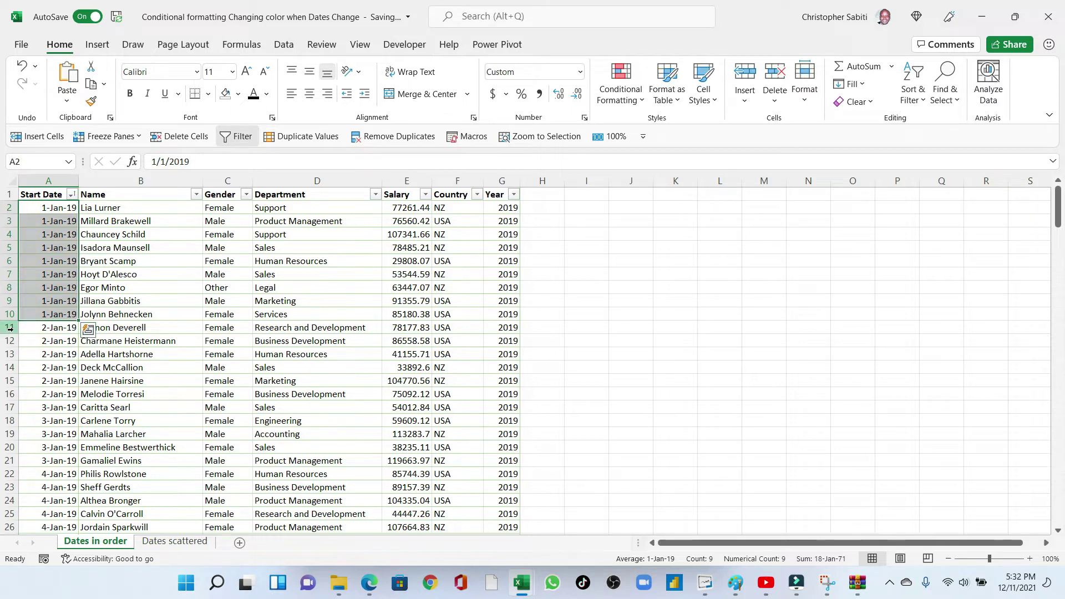
left_click(182, 287)
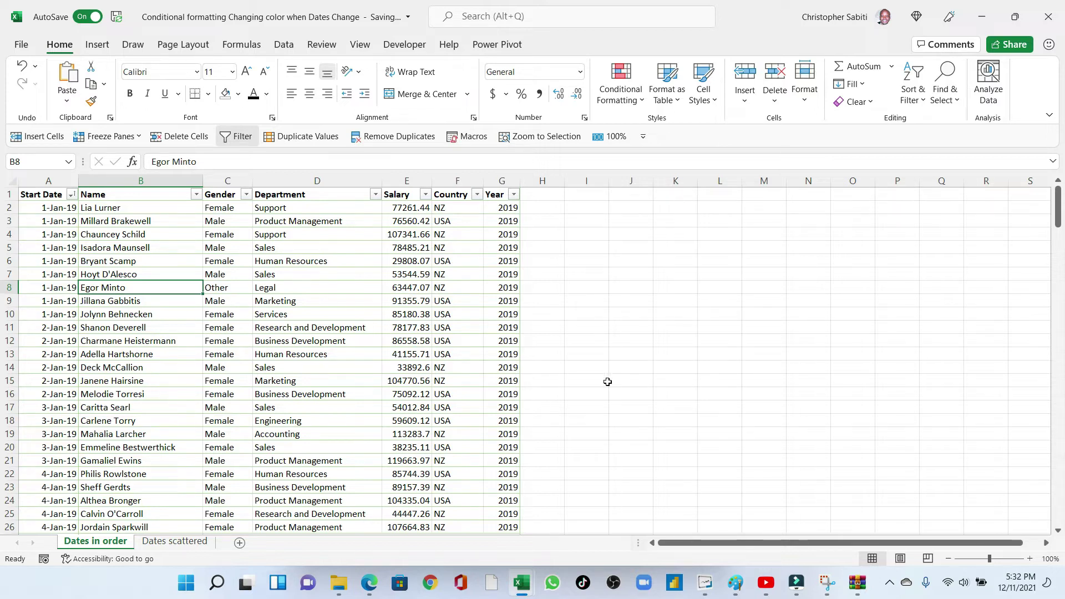
left_click(93, 221)
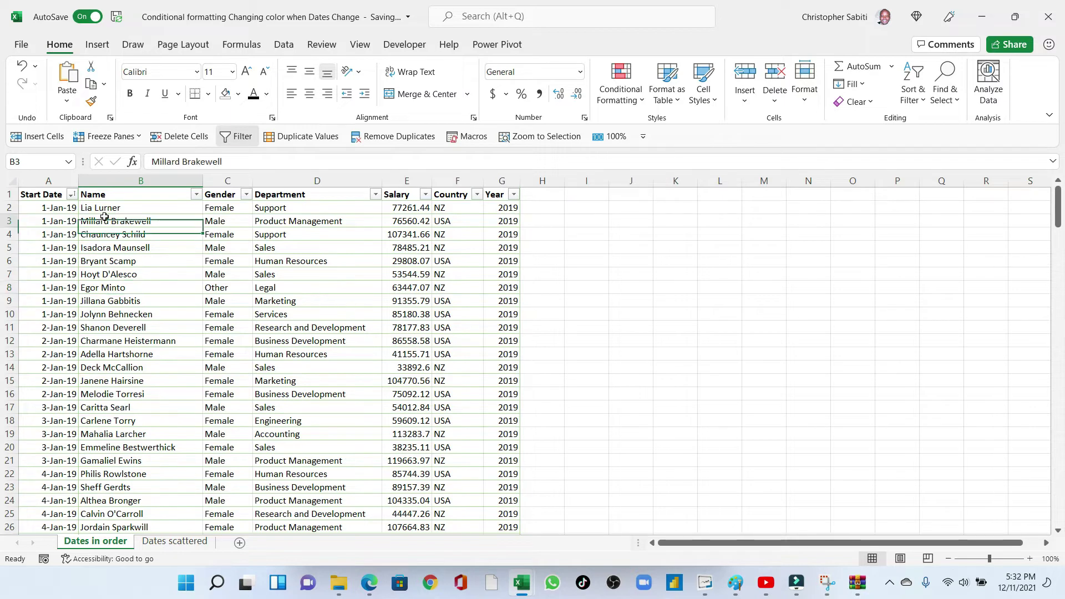
Select the table from A2 down to row 212, then return to A1.
left_click_drag(53, 207, 511, 325)
key("ctrl+shift+Down")
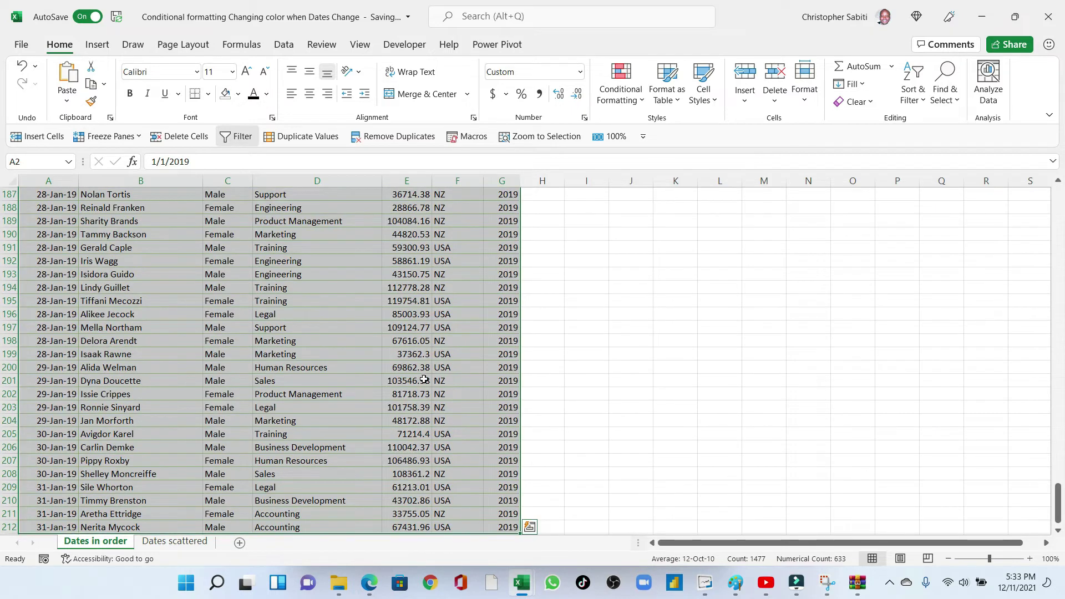
scroll(420, 373, "up", 15)
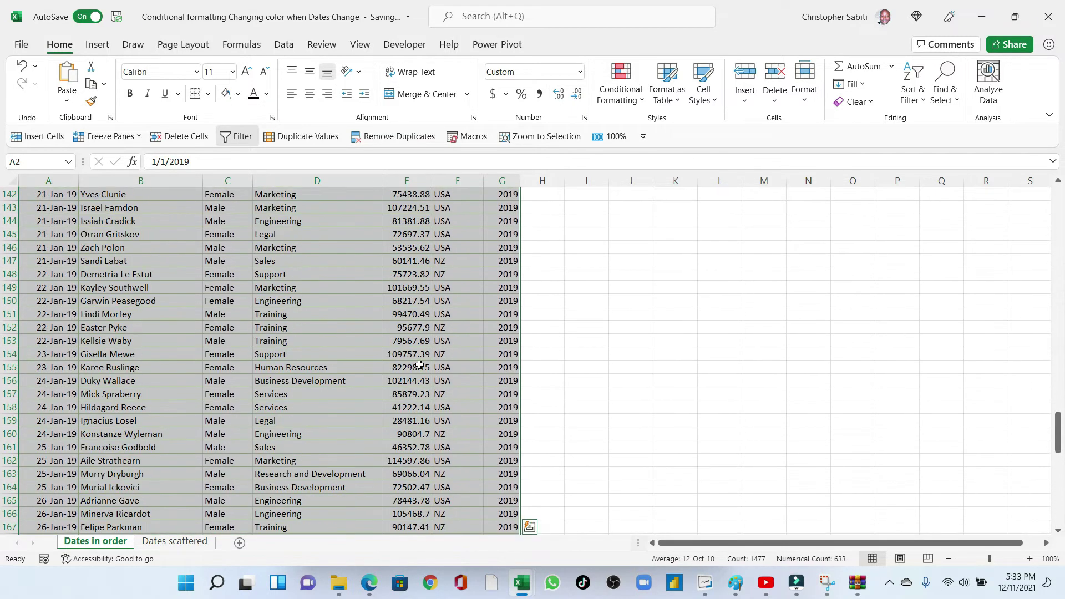
scroll(420, 364, "up", 4)
key("ctrl+Home")
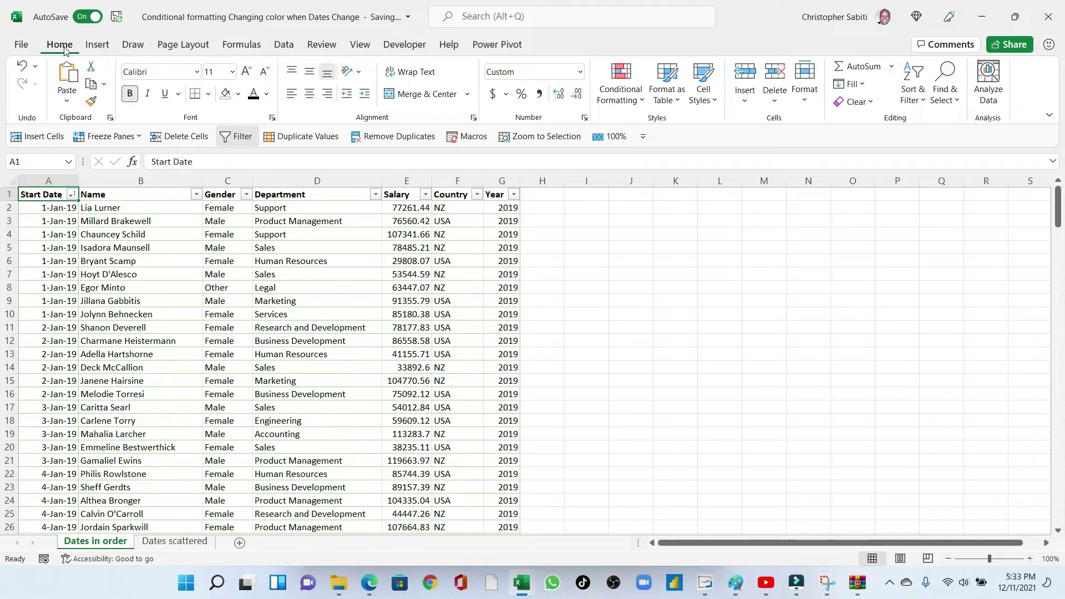
Create a New Formatting Rule of type 'Use a formula to determine which cells to format'.
left_click(644, 103)
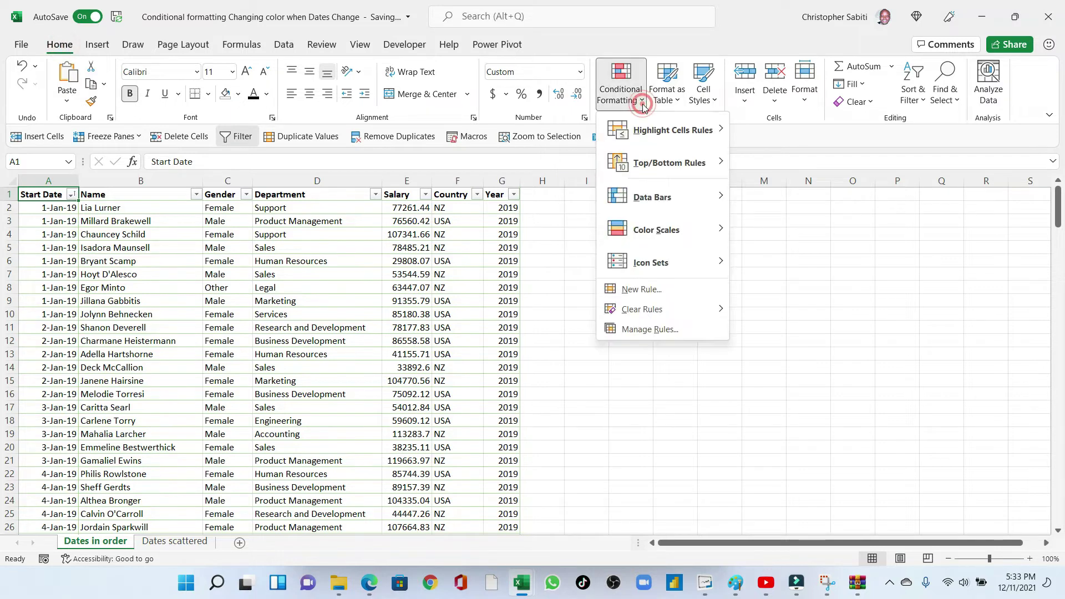
left_click(635, 293)
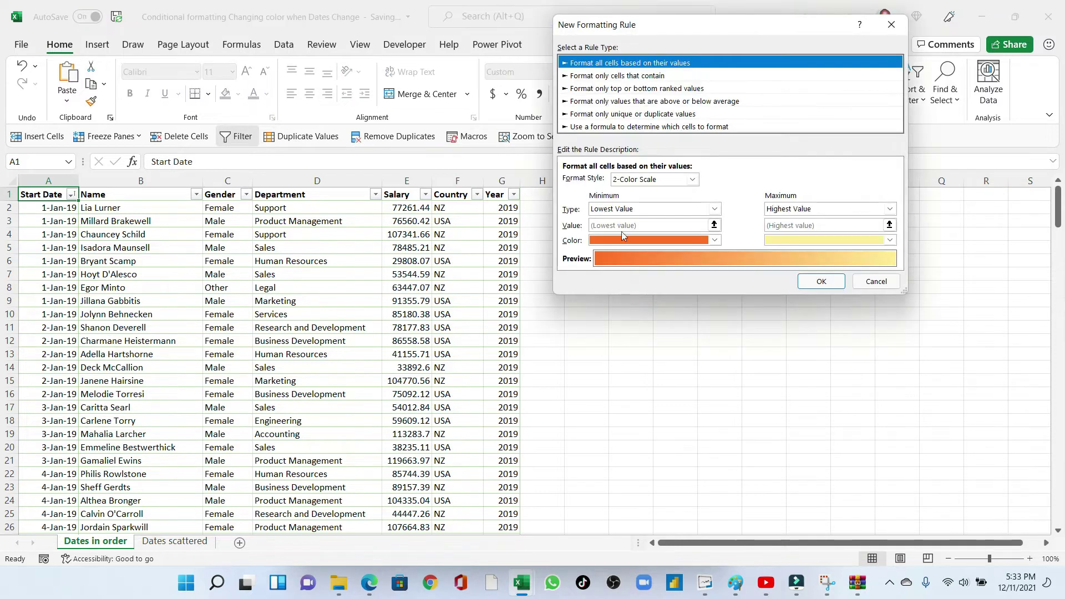
left_click_drag(648, 31, 371, 162)
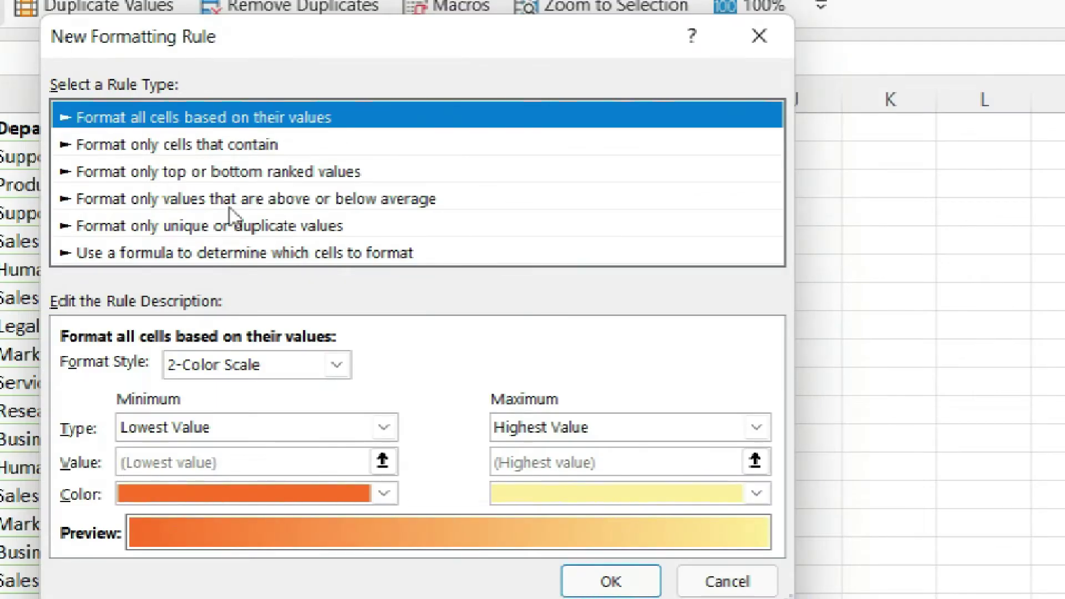
left_click(165, 254)
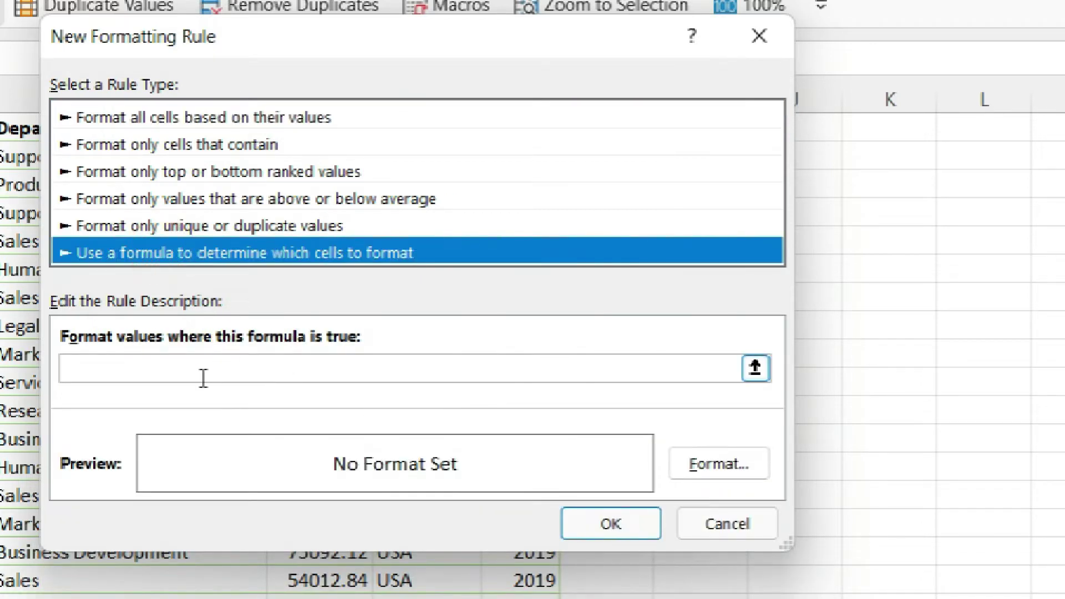
left_click(182, 366)
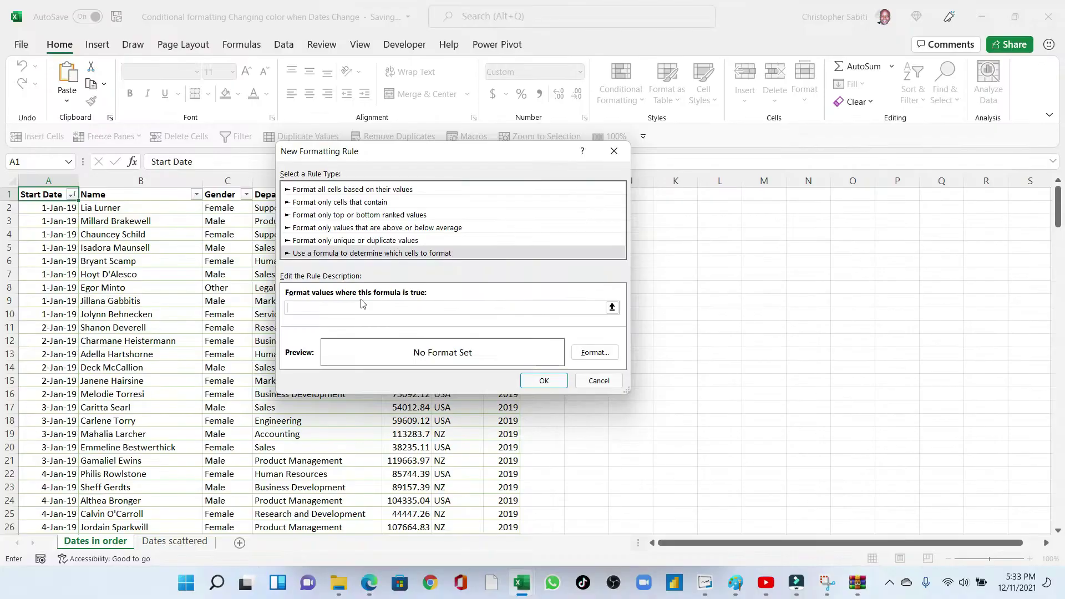
left_click_drag(374, 156, 465, 183)
Delete the stray character from the rule's formula box.
left_click(396, 336)
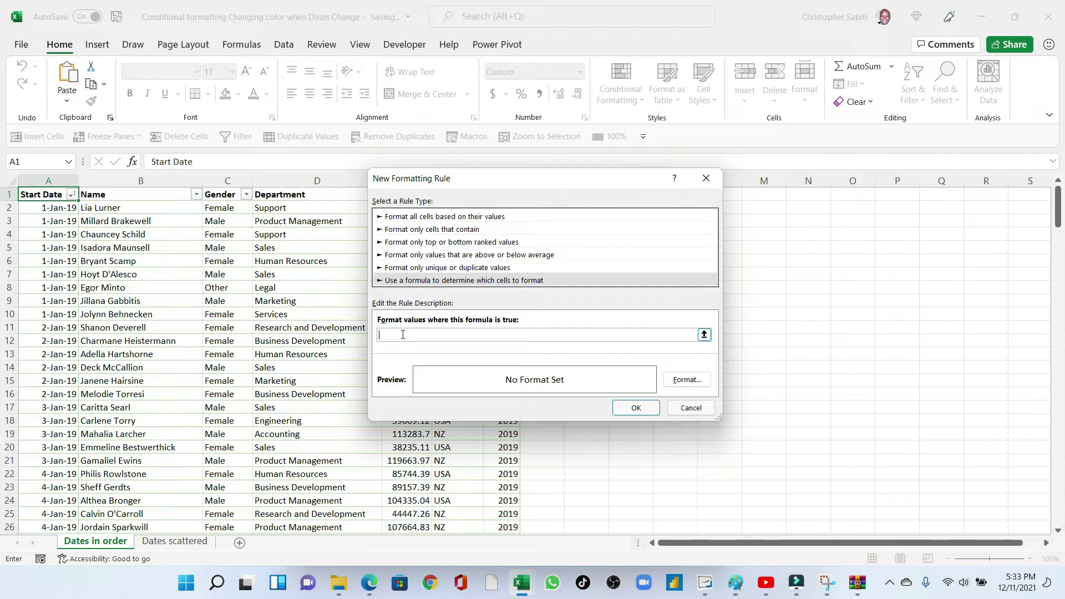
key("BackSpace")
Reference the Start Dates as the expanding range $A$2:$A2 inside UNIQUE and close the parenthesis.
left_click_drag(53, 212, 54, 262)
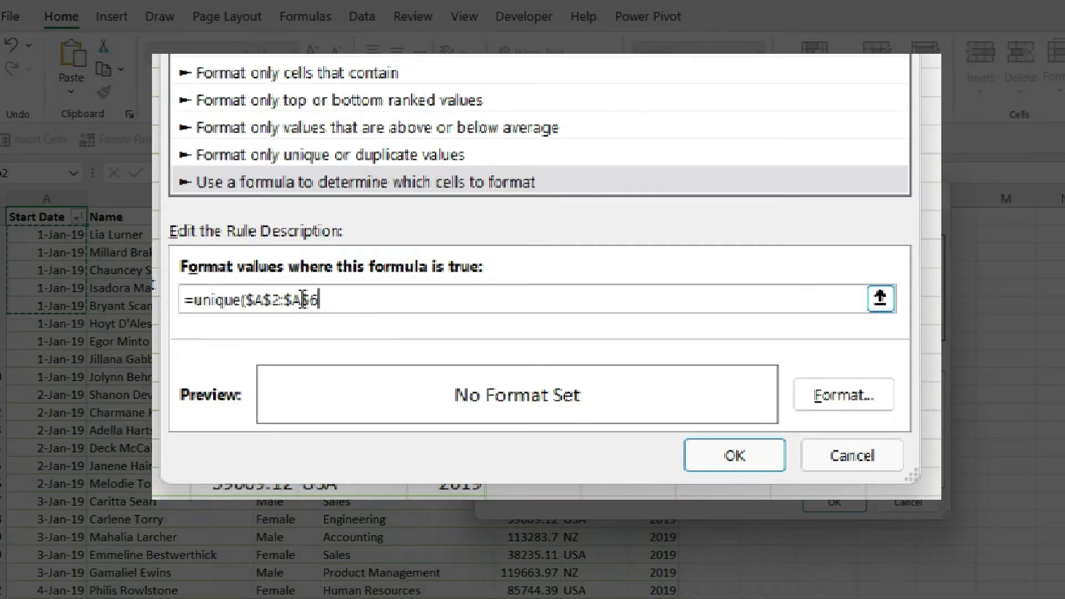
left_click(300, 299)
left_click_drag(251, 301, 327, 308)
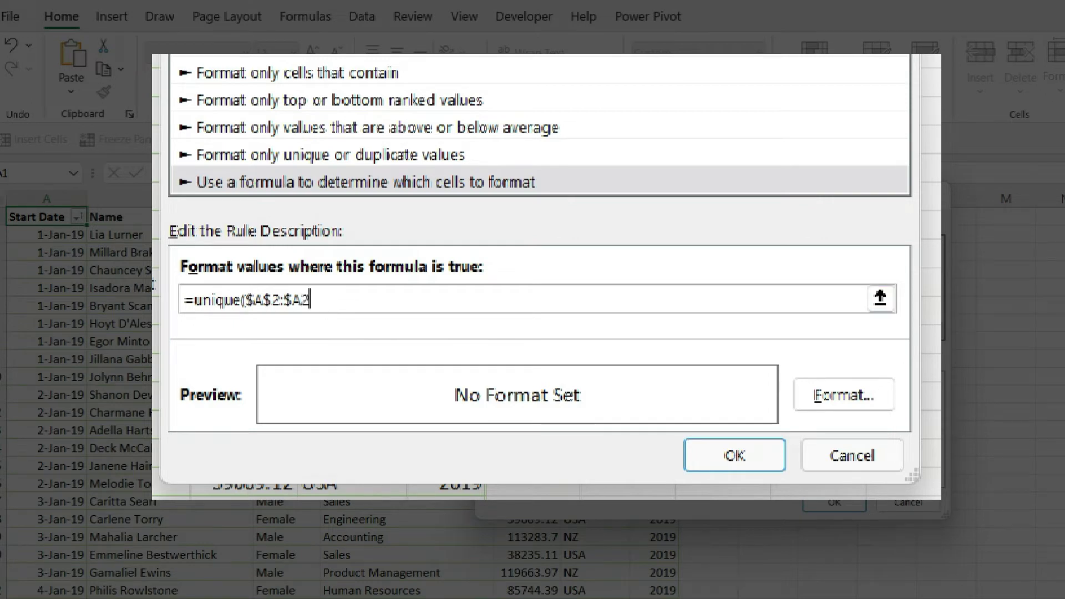
left_click(287, 300)
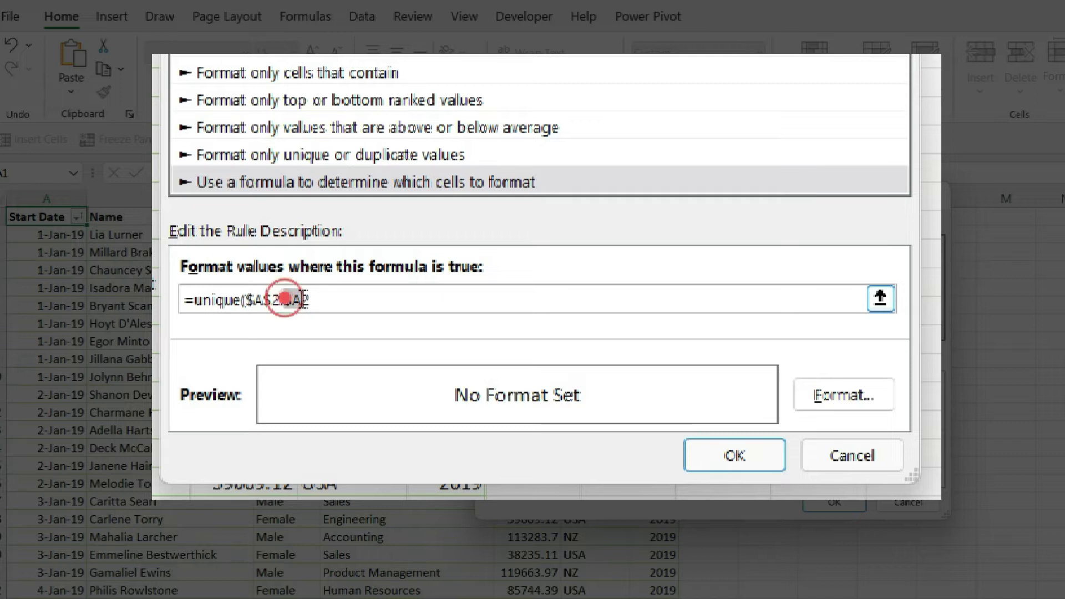
left_click(305, 300)
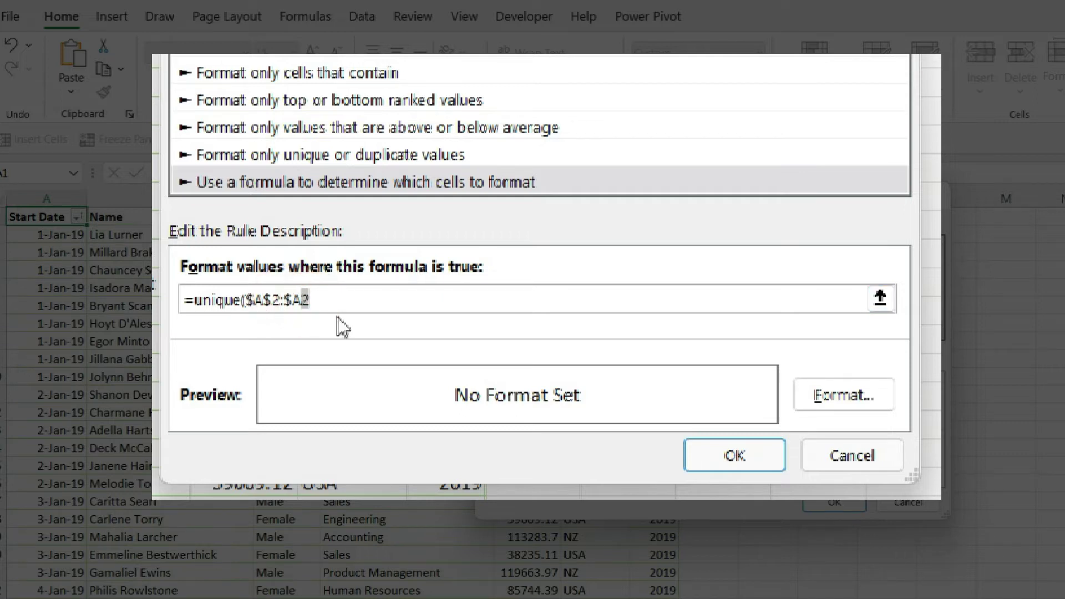
left_click(352, 299)
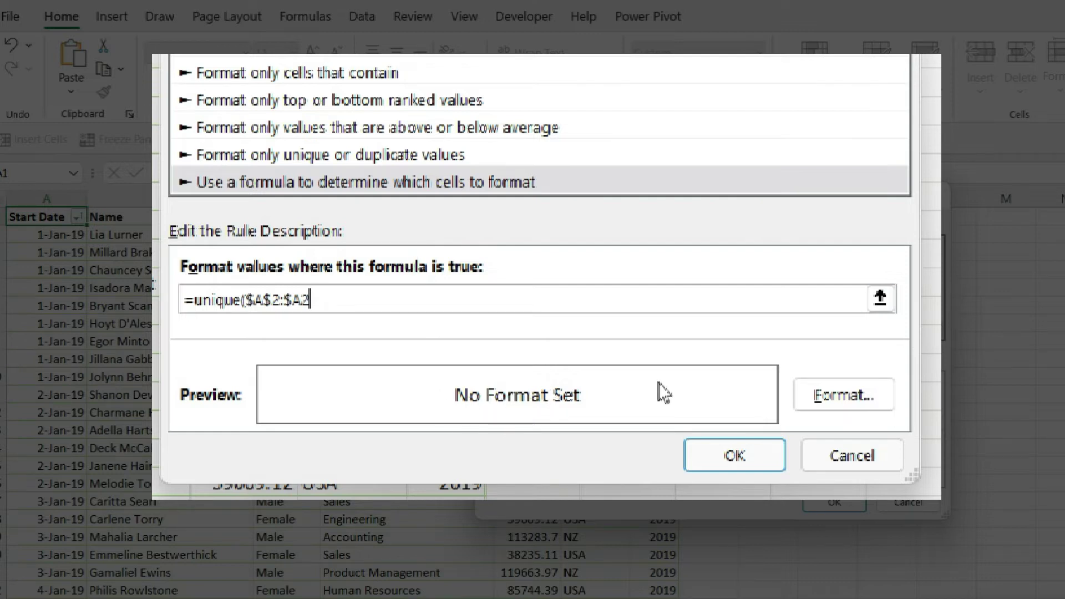
left_click(859, 399)
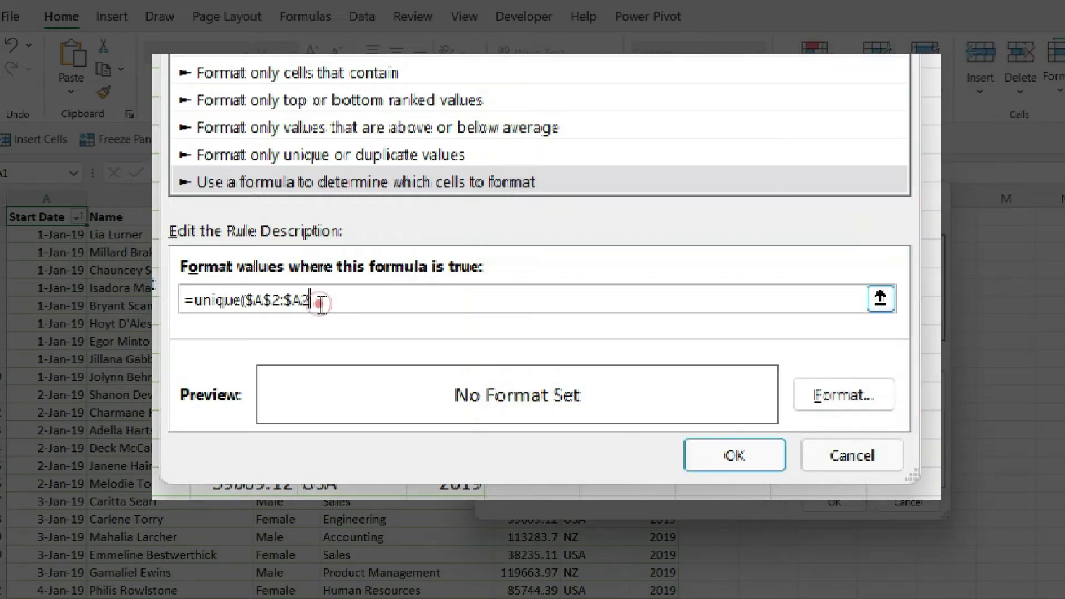
left_click(319, 305)
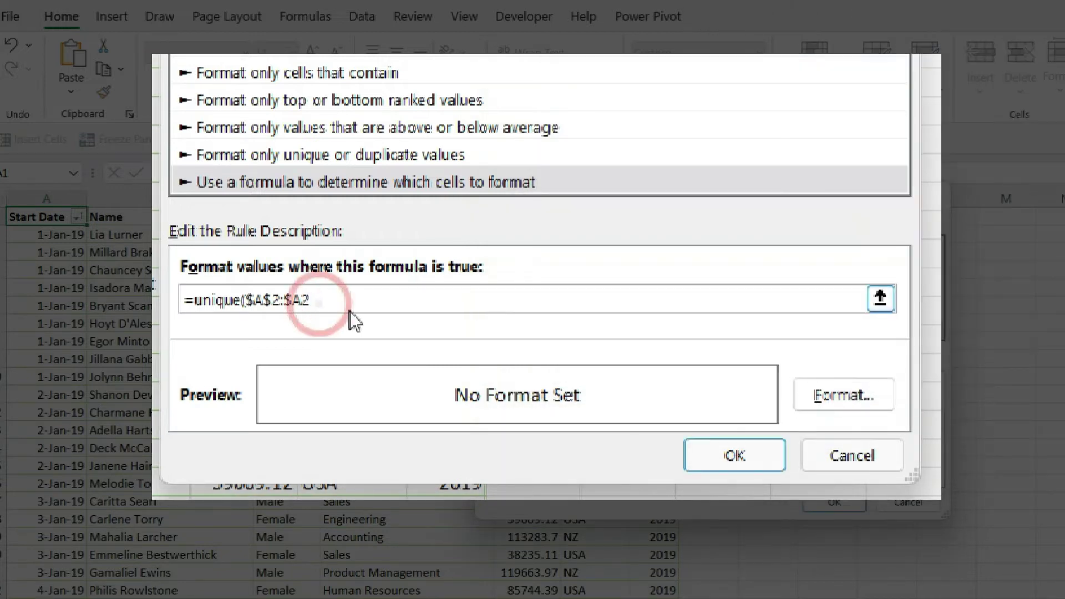
type(")")
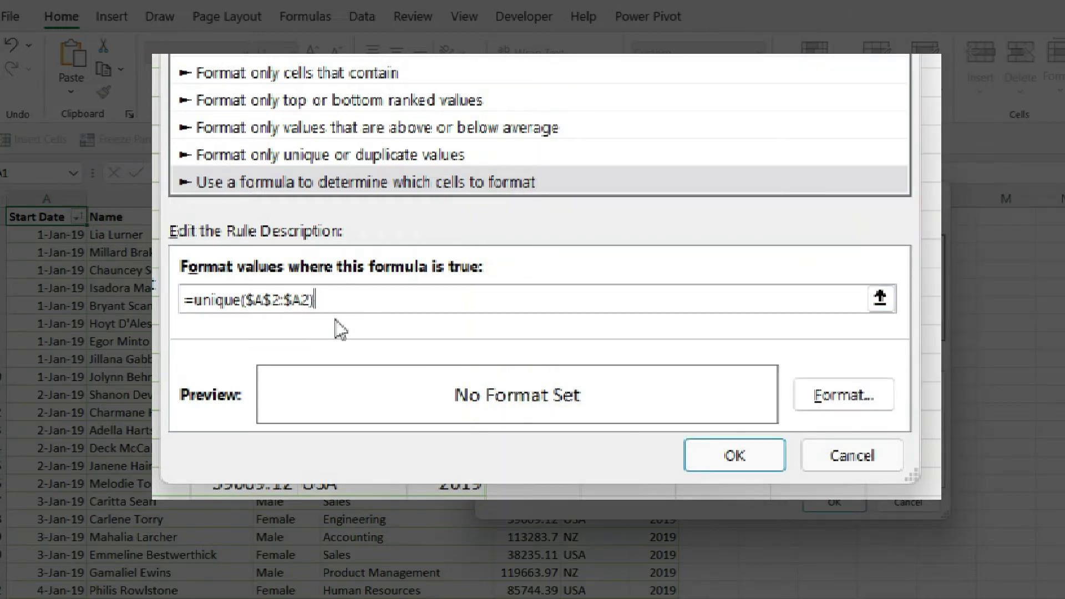
left_click(197, 306)
Insert counta( after the equals sign and a closing parenthesis at the formula's end.
type("cou")
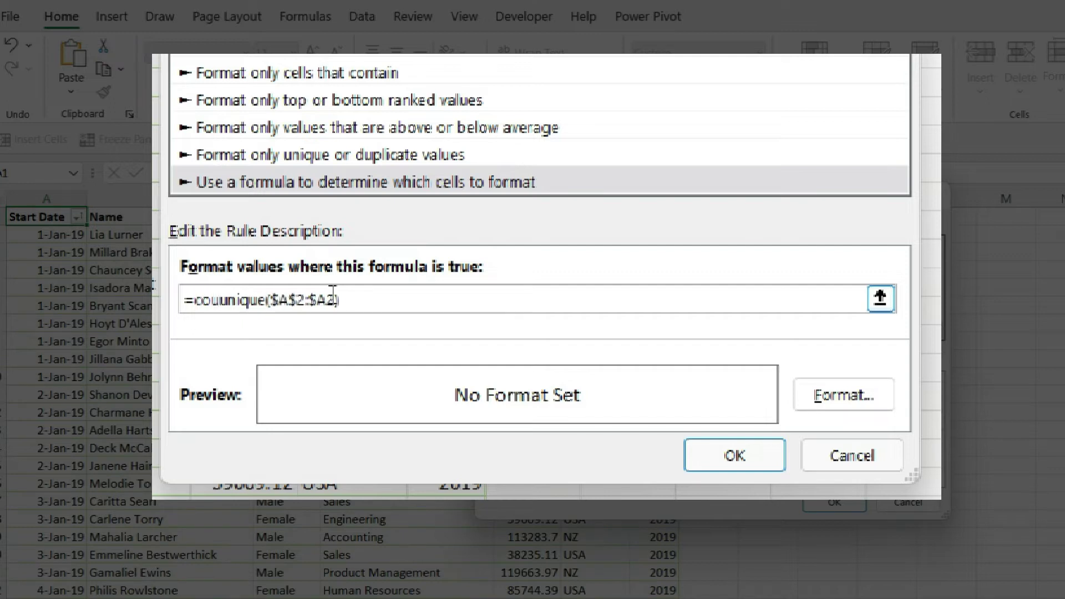
type("nta")
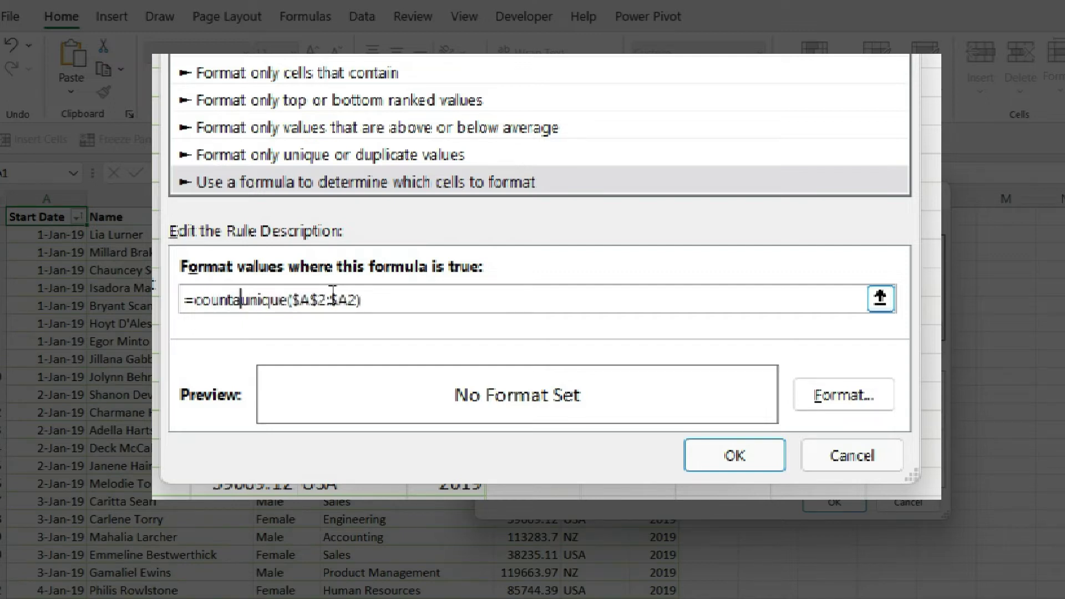
type("(")
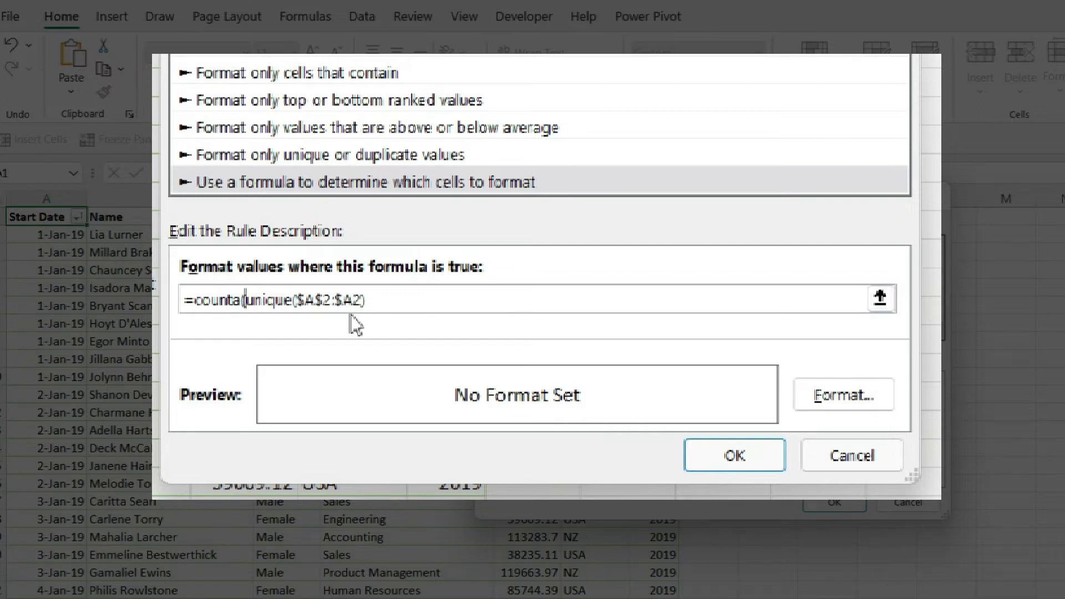
left_click(389, 297)
type(")")
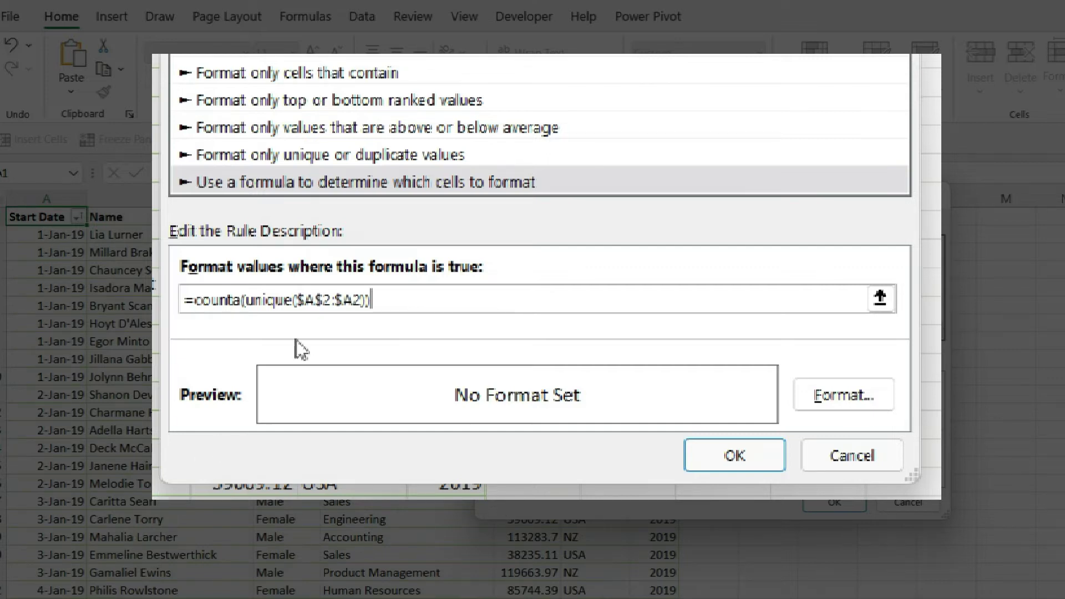
left_click(198, 301)
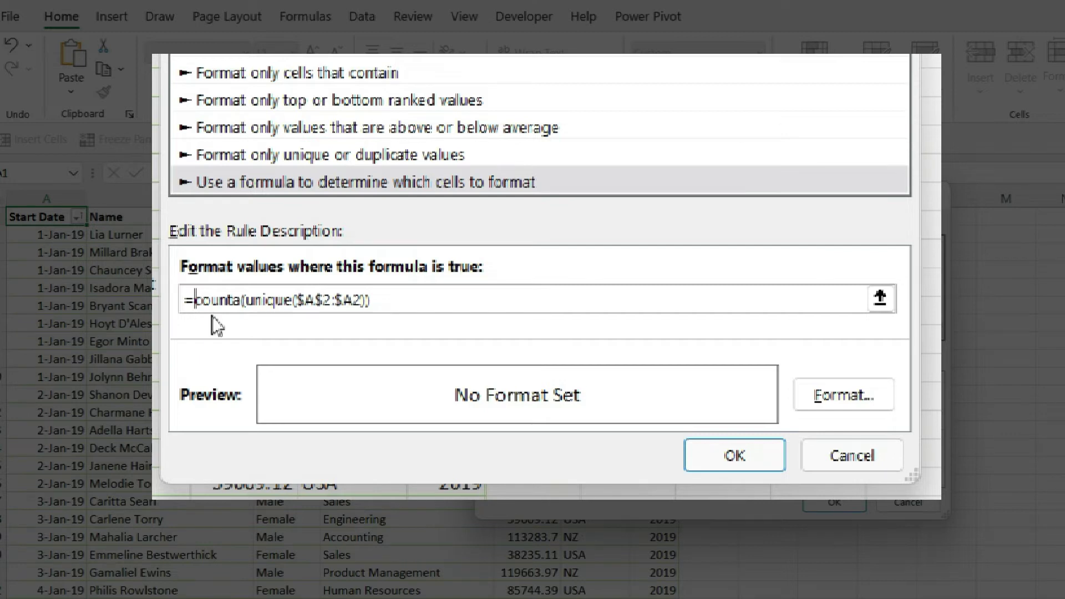
Wrap the formula in ISODD, giving =isodd(counta(unique($A$2:$A2))).
type("is")
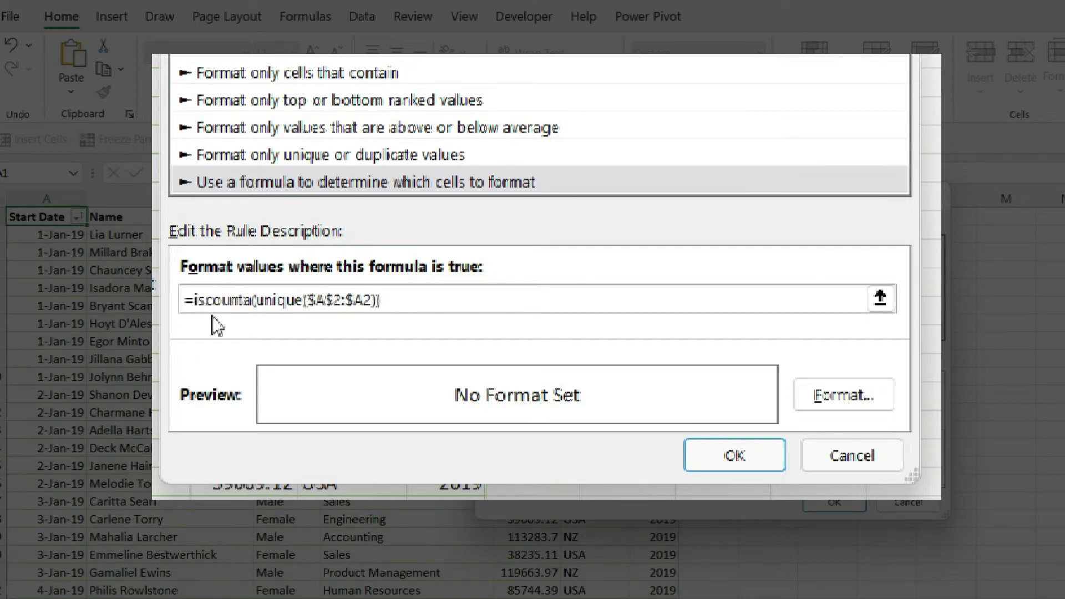
type("odd(")
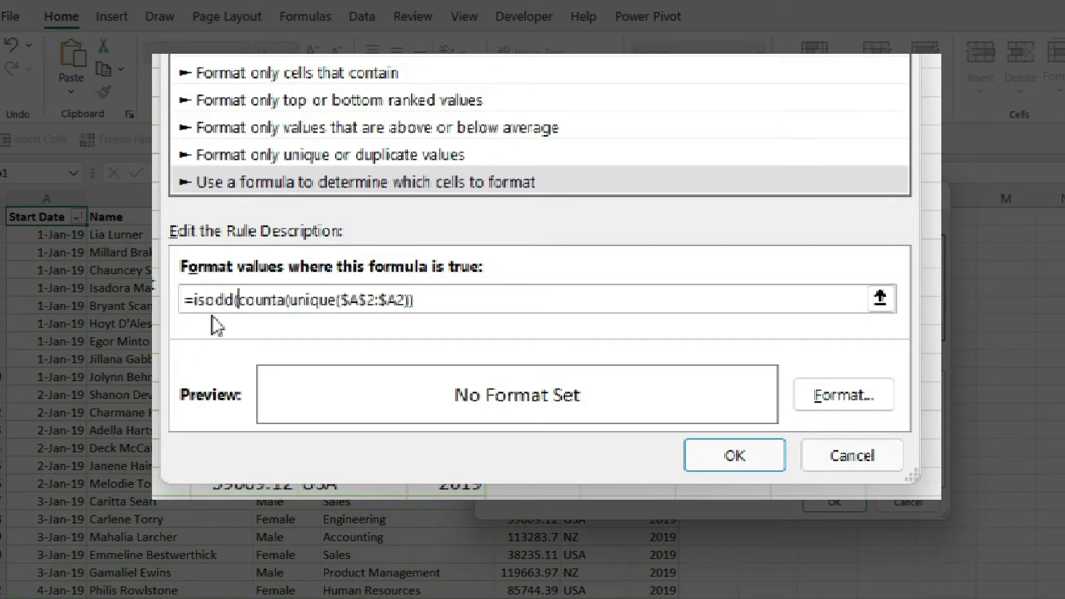
left_click(442, 298)
type(")")
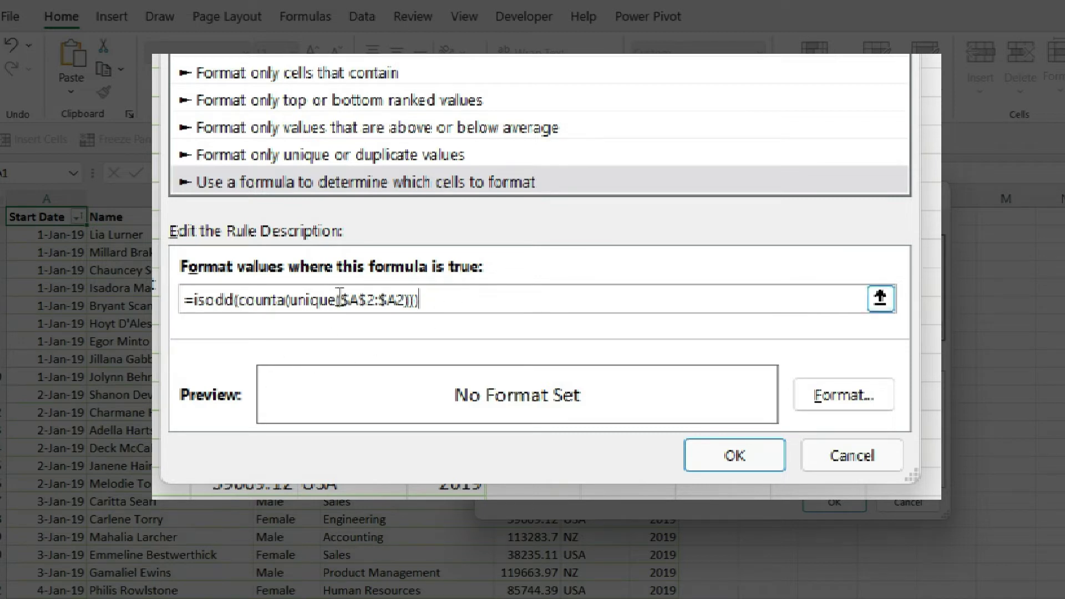
Highlight UNIQUE, COUNTA and ISODD in turn to explain each function.
double_click(292, 302)
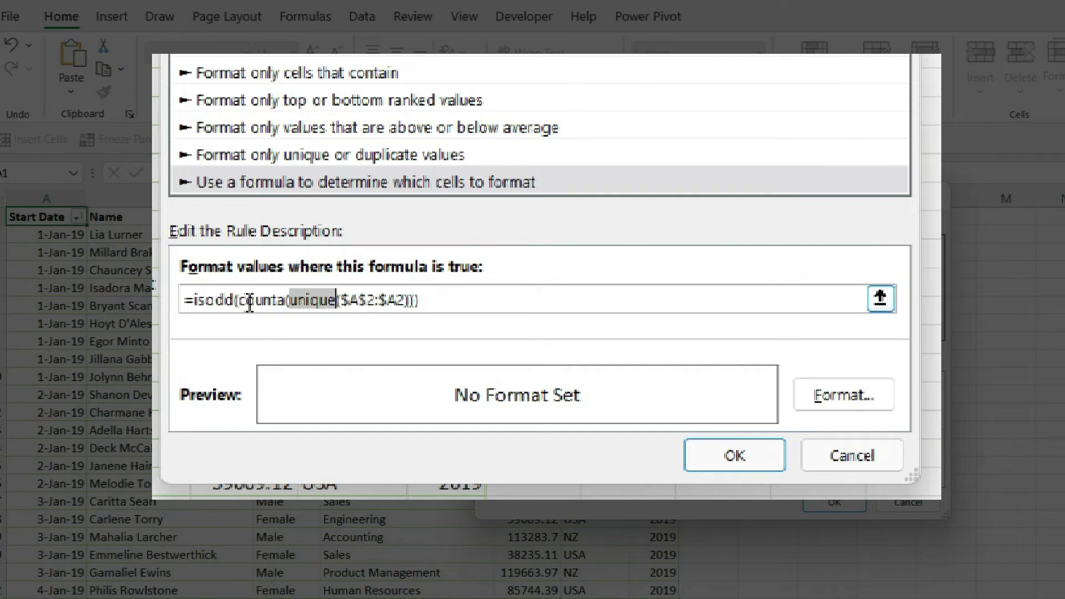
left_click_drag(239, 301, 292, 304)
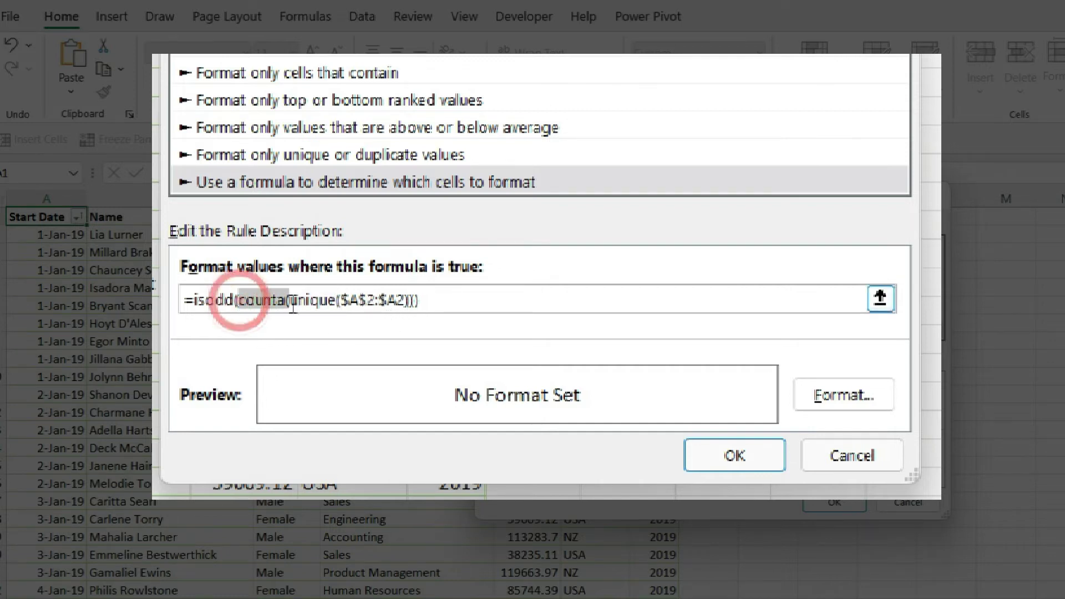
double_click(197, 300)
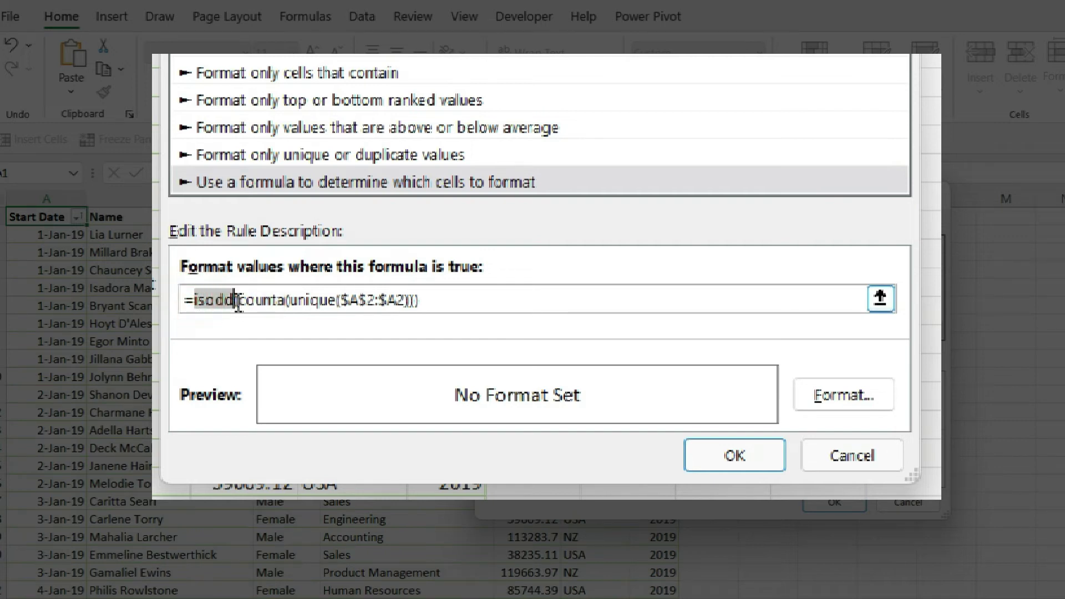
left_click(432, 301)
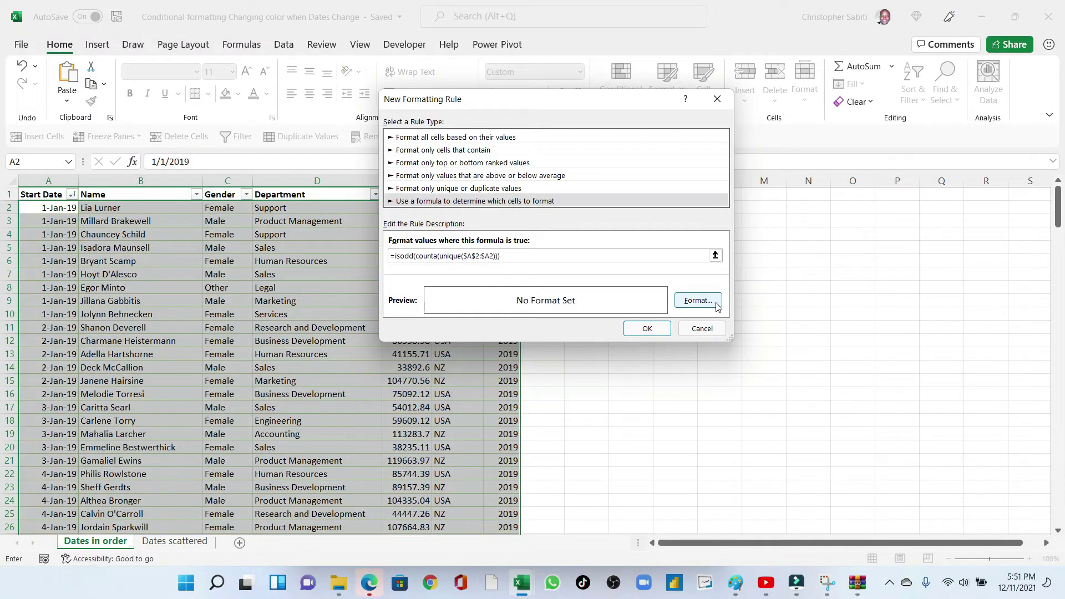
Choose a light green cell fill in Format Cells for the rule and confirm it.
left_click(835, 393)
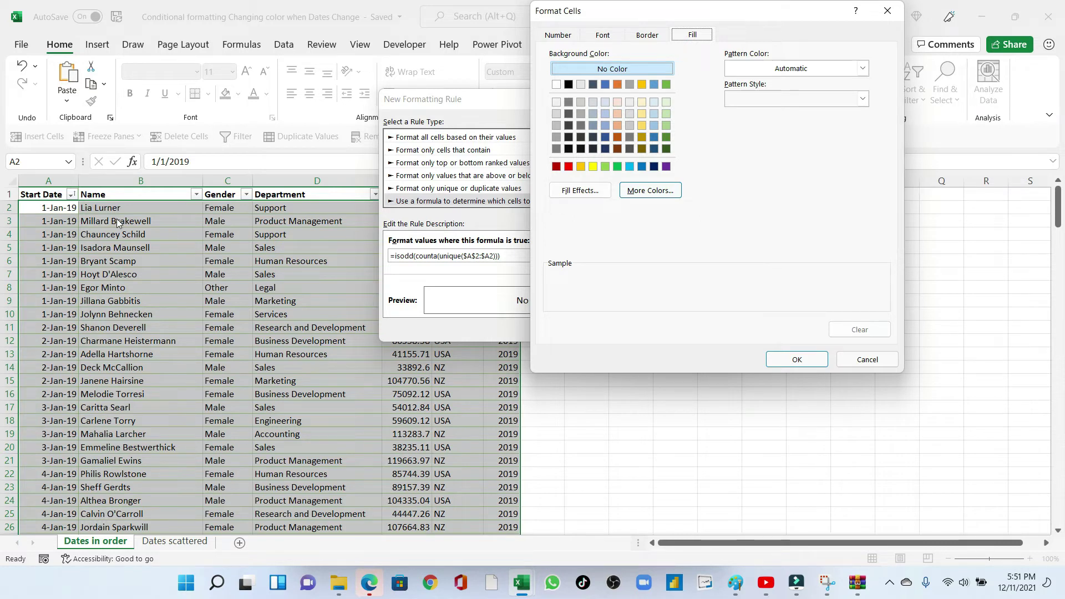
left_click(558, 35)
left_click(603, 34)
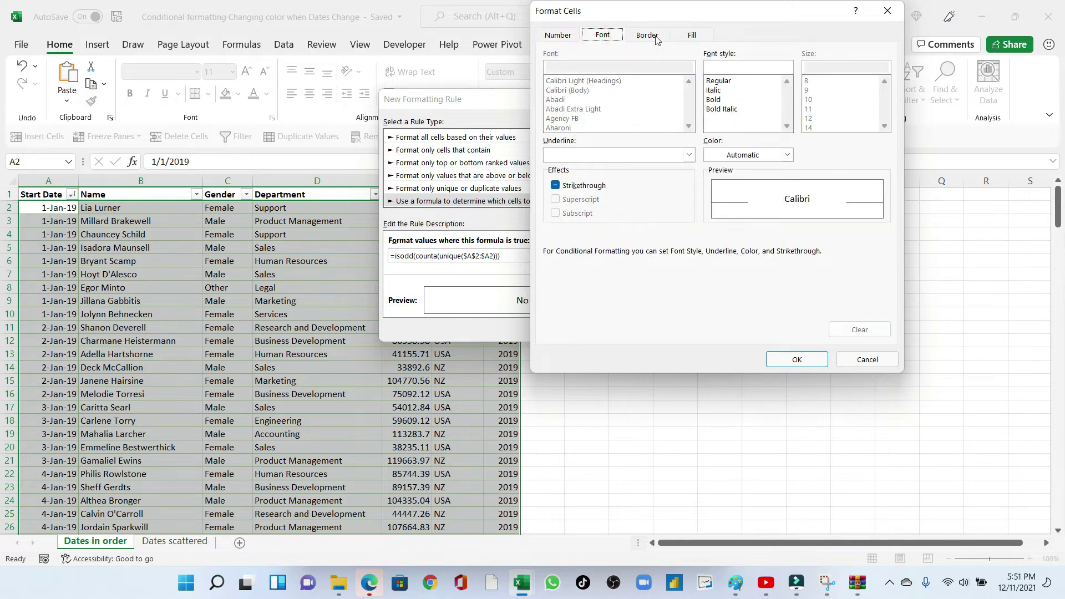
left_click(655, 36)
left_click(697, 35)
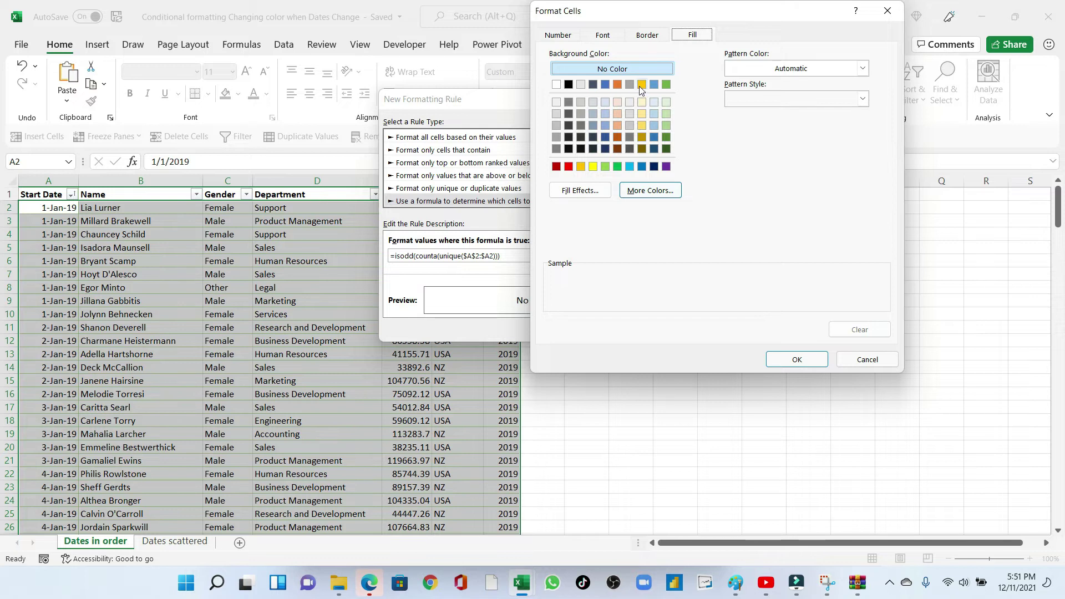
left_click(642, 86)
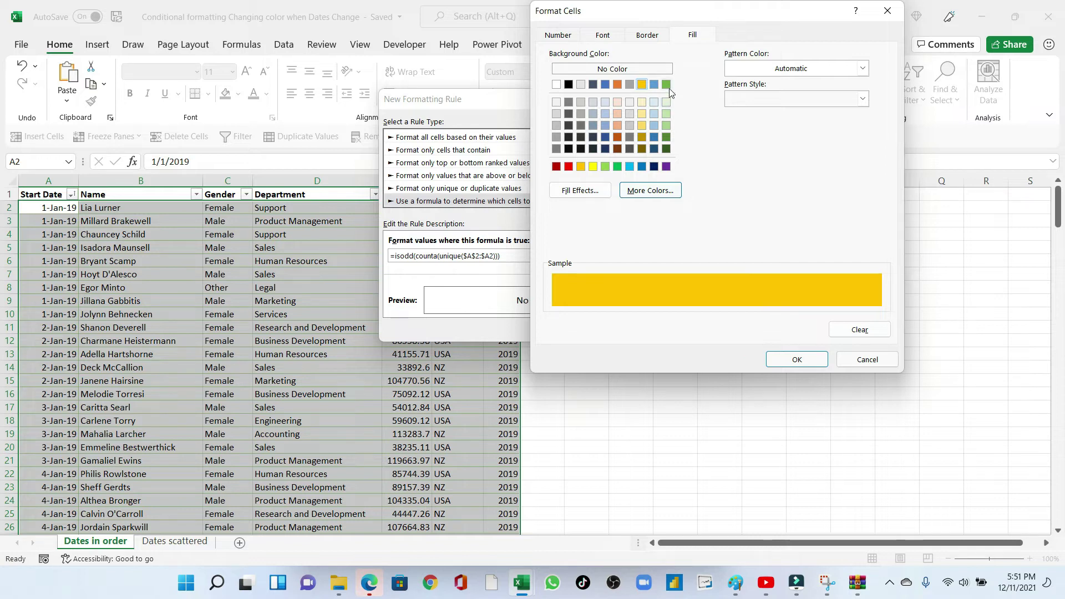
left_click(668, 86)
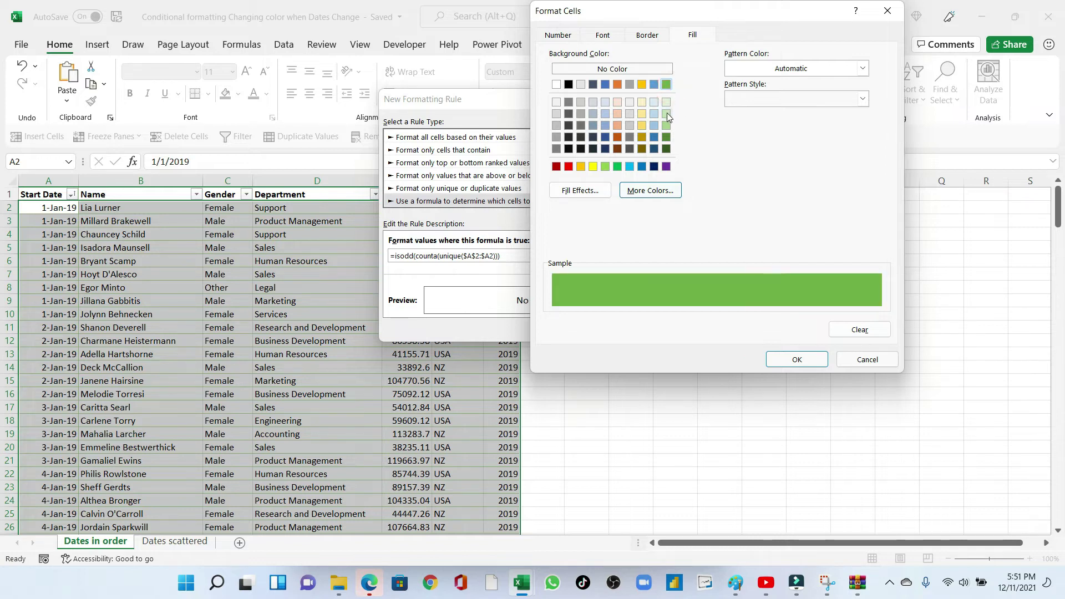
left_click(667, 114)
left_click(666, 126)
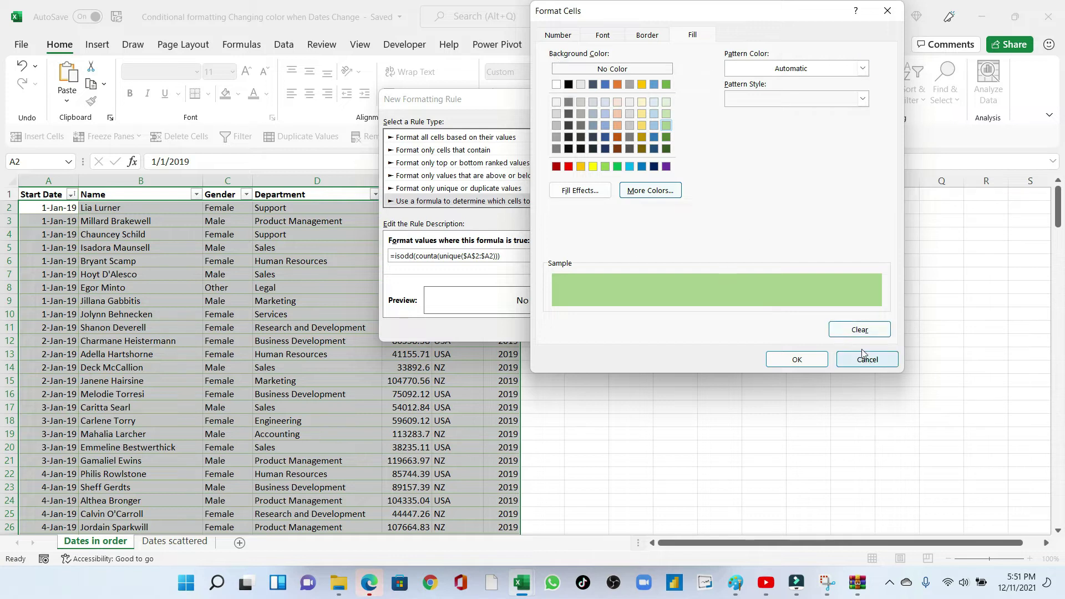
left_click(797, 358)
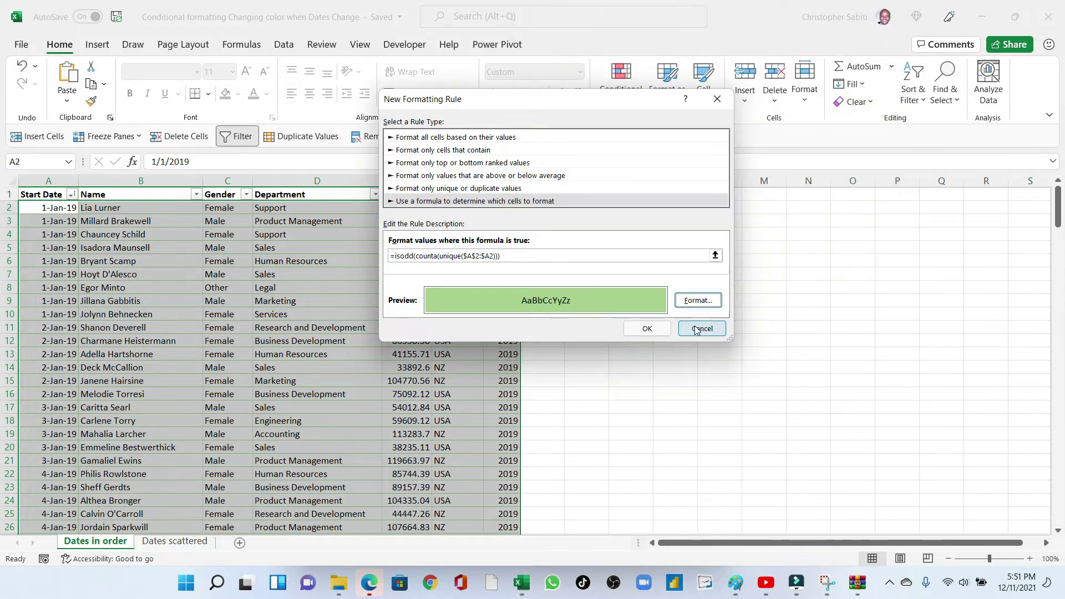
Apply the rule and check the shaded 1-Jan-19 and unshaded 2-Jan-19 groups.
left_click(660, 331)
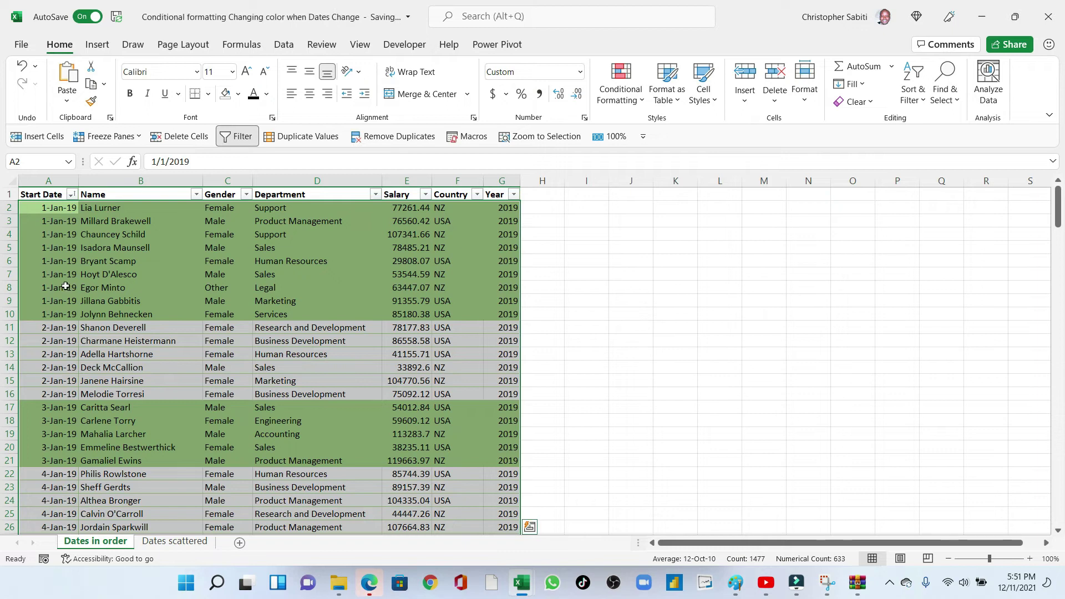
left_click_drag(53, 212, 40, 328)
left_click(48, 332)
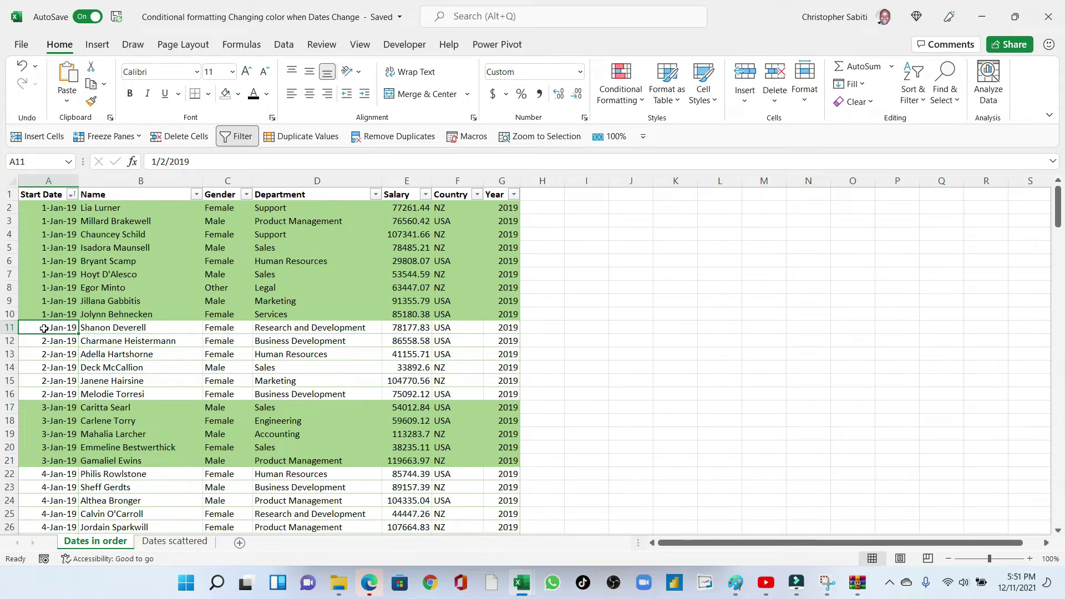
left_click_drag(44, 328, 122, 396)
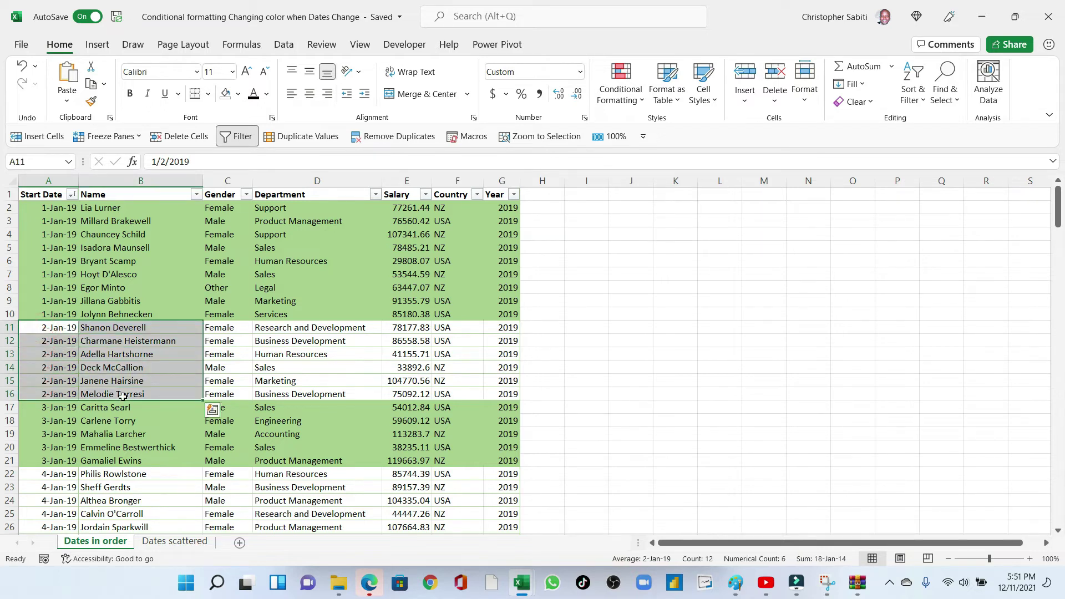
left_click(53, 408)
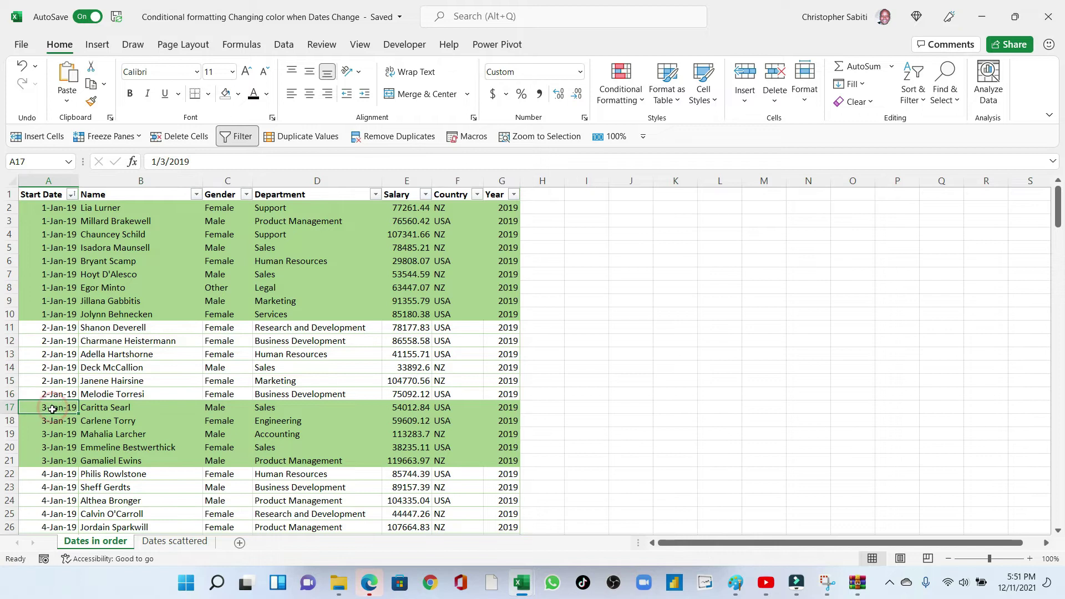
Verify the alternating shading through the 3-Jan to 9-Jan-19 groups, then return to A2.
scroll(53, 409, "down", 3)
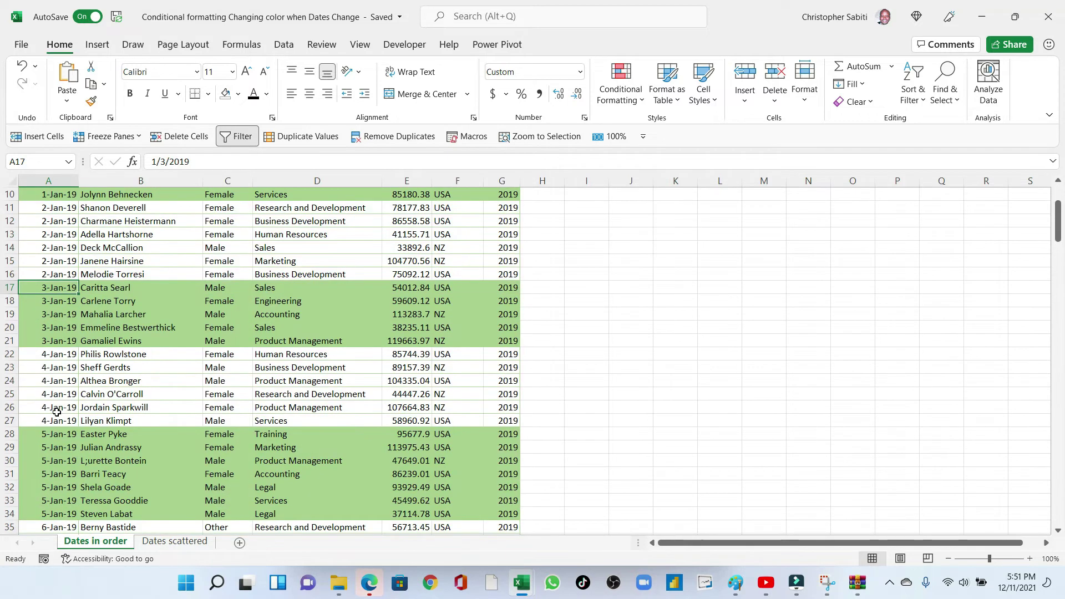
left_click(49, 354)
left_click(59, 434)
scroll(60, 434, "down", 5)
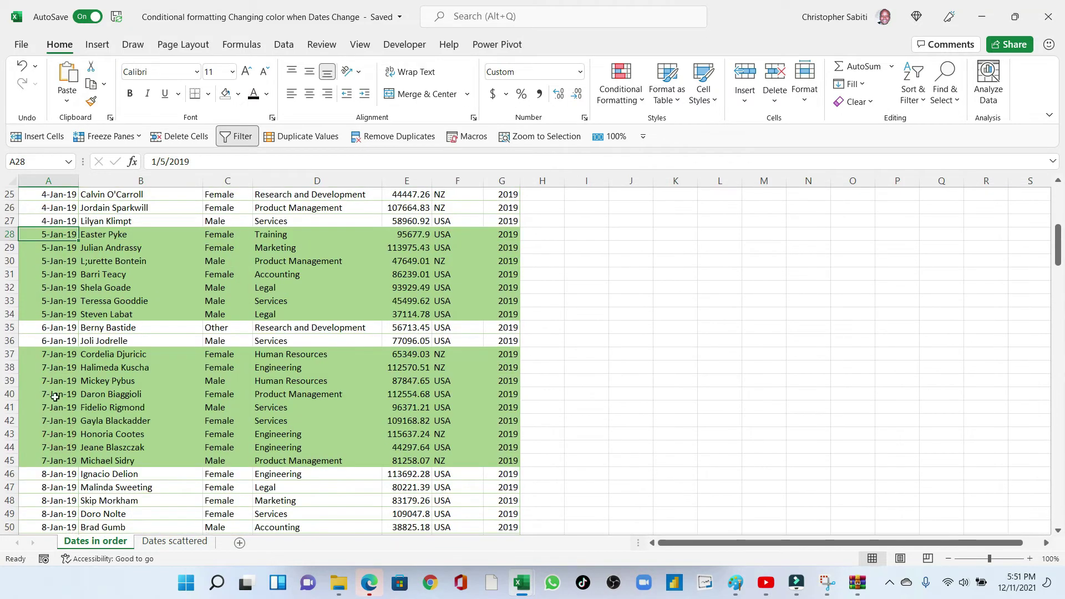
left_click(53, 382)
scroll(59, 392, "down", 6)
scroll(58, 393, "down", 3)
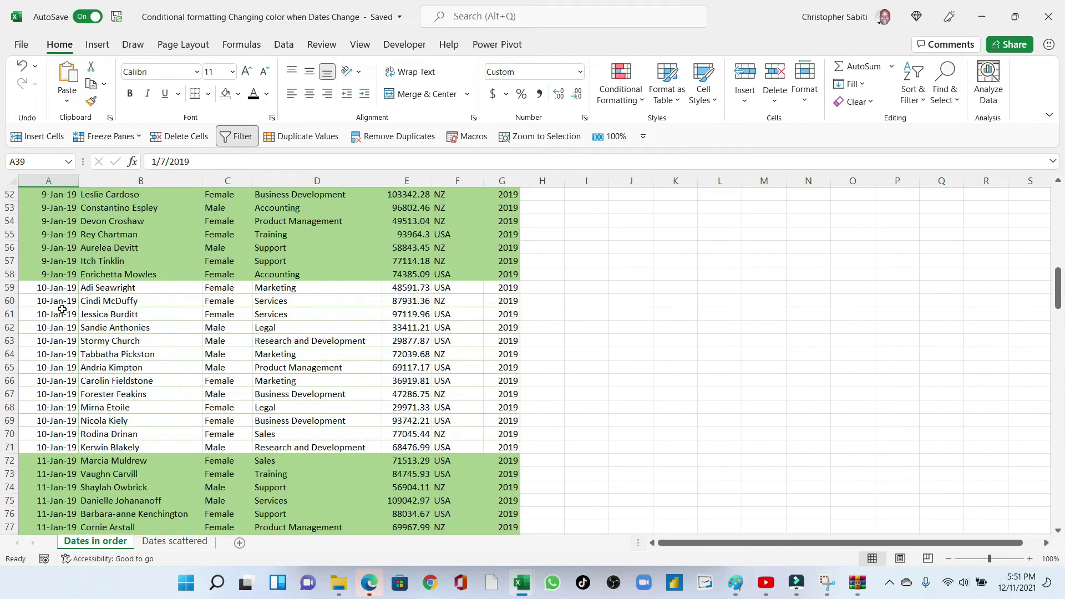
left_click(52, 274)
scroll(81, 442, "down", 4)
scroll(125, 278, "up", 20)
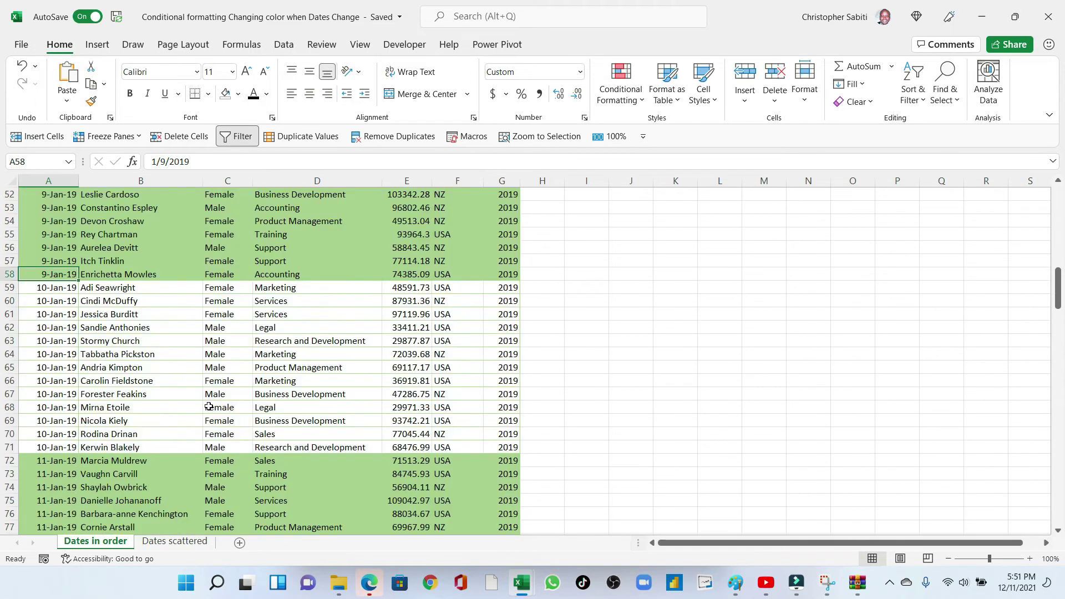
left_click(49, 209)
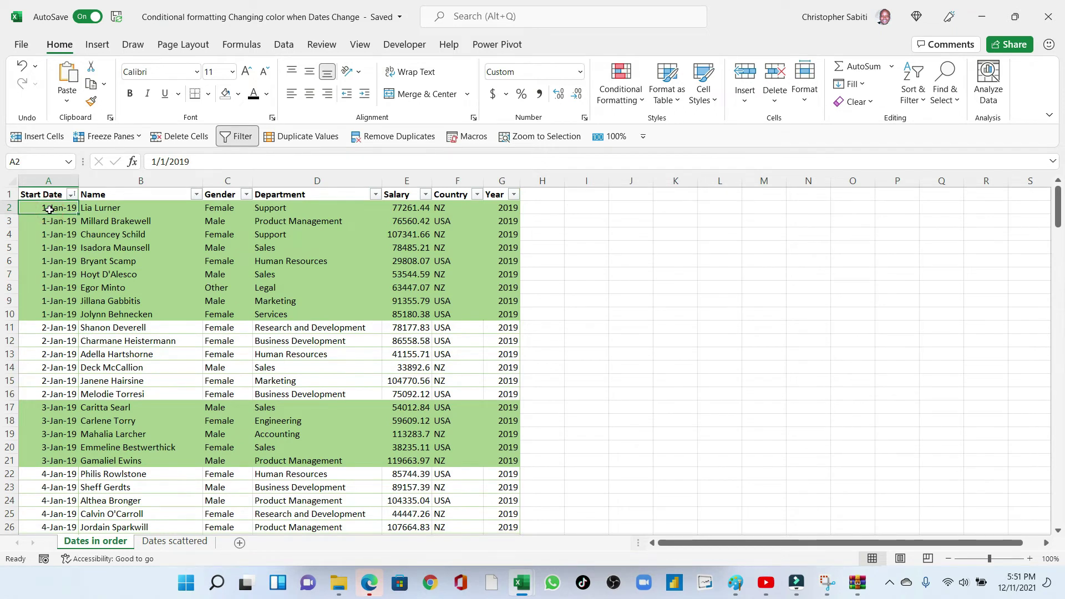
Fill the whole table A2:G212 with a light green base colour.
key("ctrl+shift+Right")
key("ctrl+shift+Down")
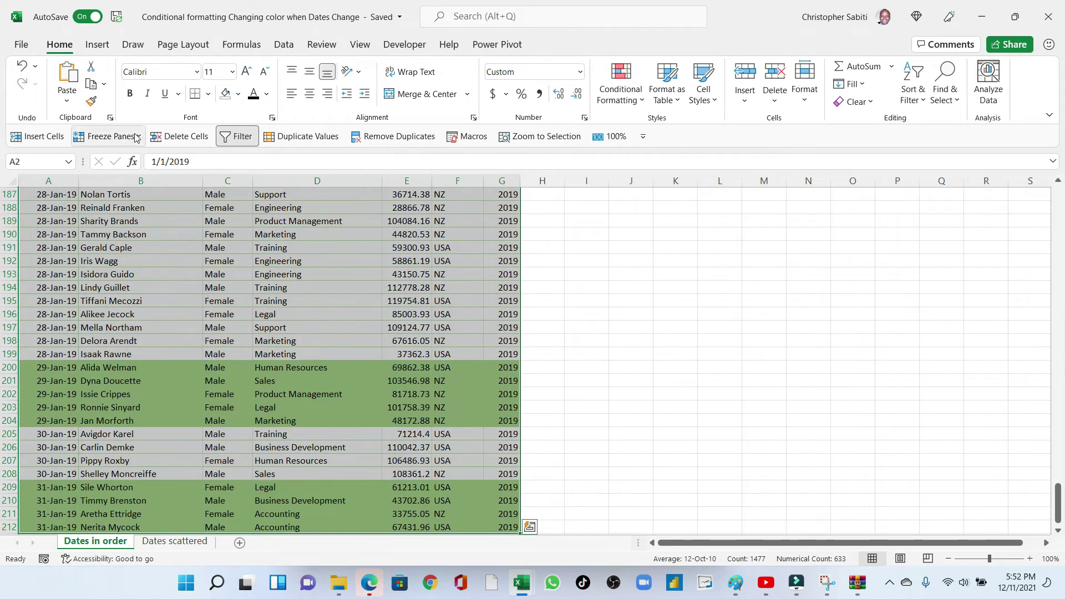
left_click(238, 94)
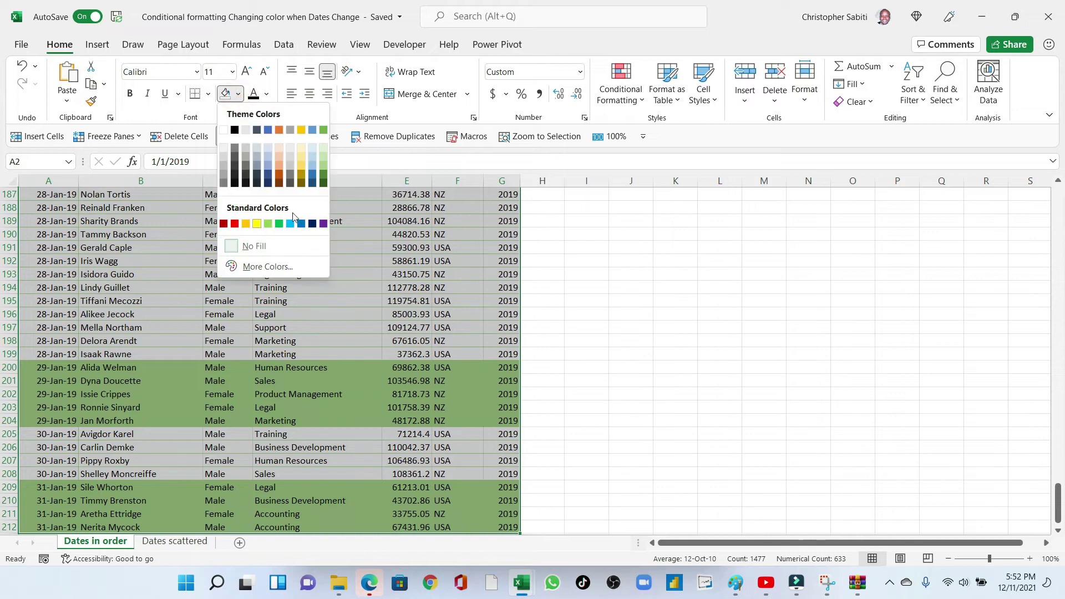
left_click(324, 149)
scroll(329, 253, "up", 20)
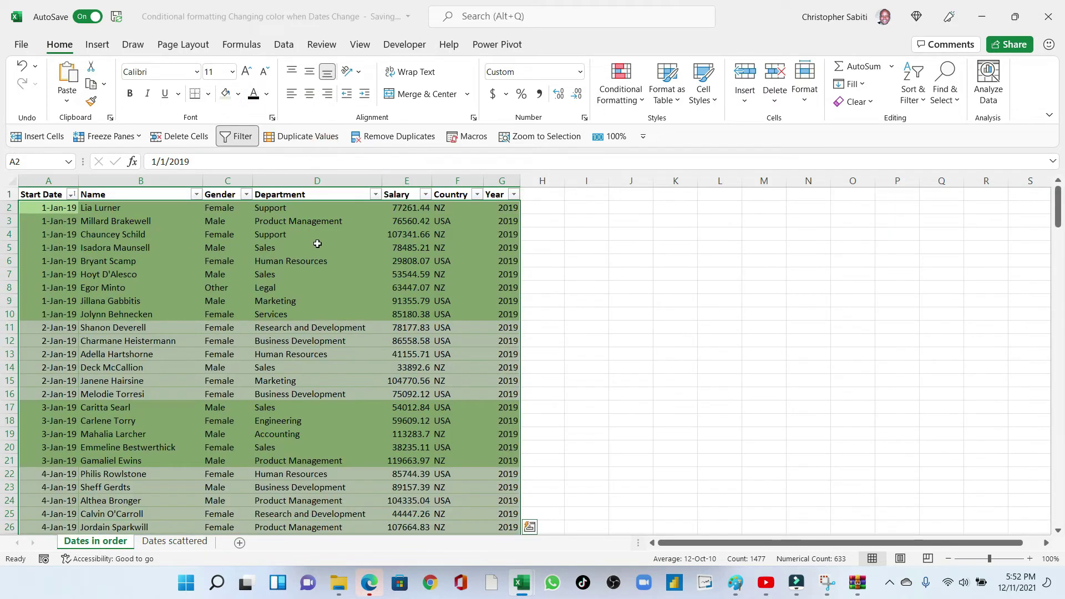
left_click(329, 327)
Check that the 1-Jan, 2-Jan and 13-Jan-19 groups alternate between the two greens.
scroll(81, 302, "down", 5)
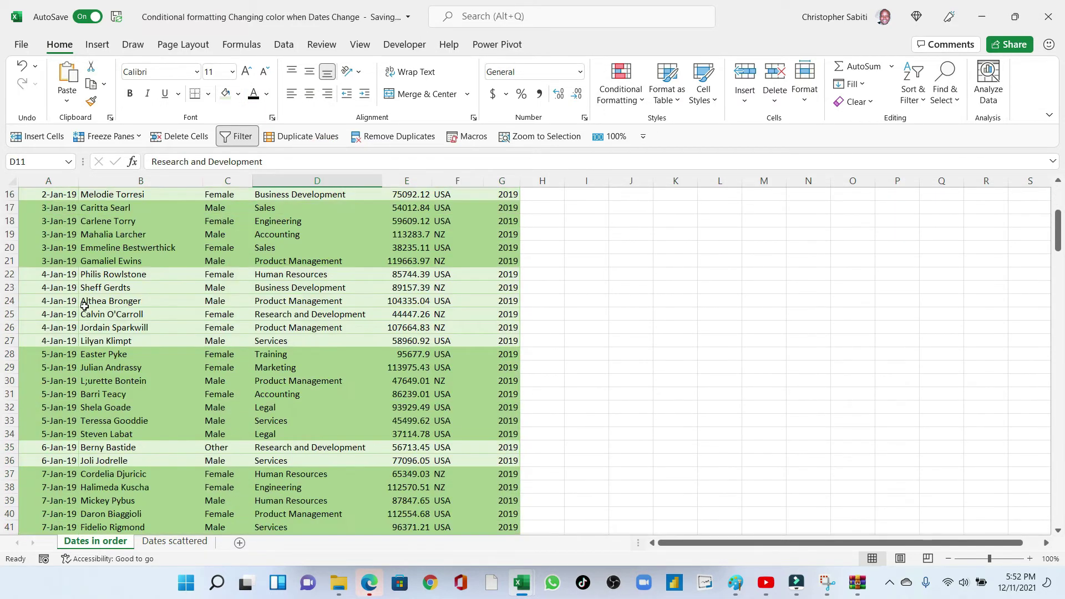
scroll(100, 304, "up", 5)
left_click_drag(53, 210, 53, 314)
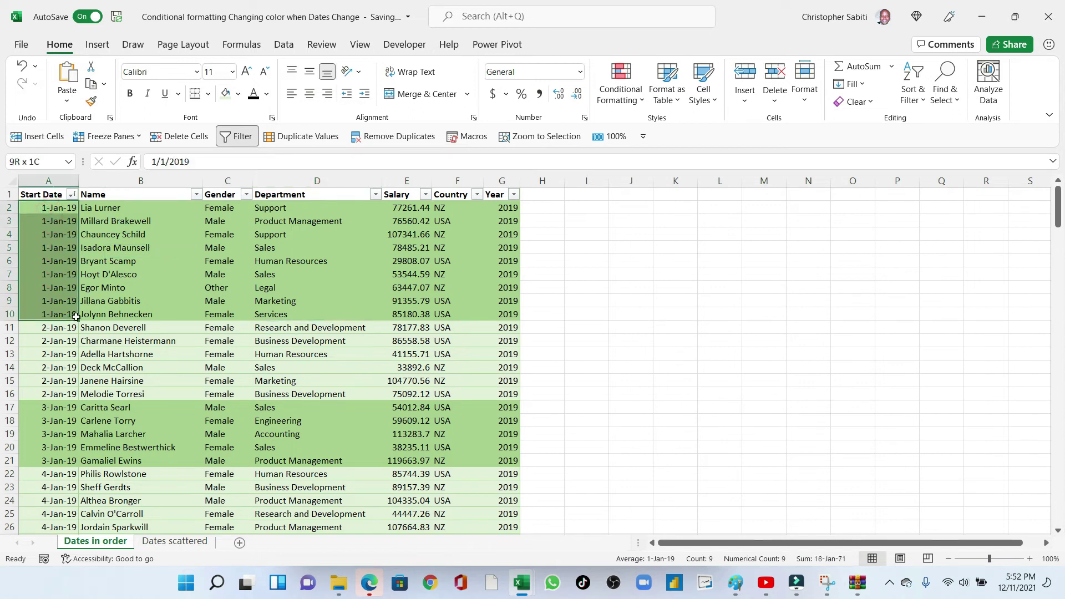
left_click(47, 349)
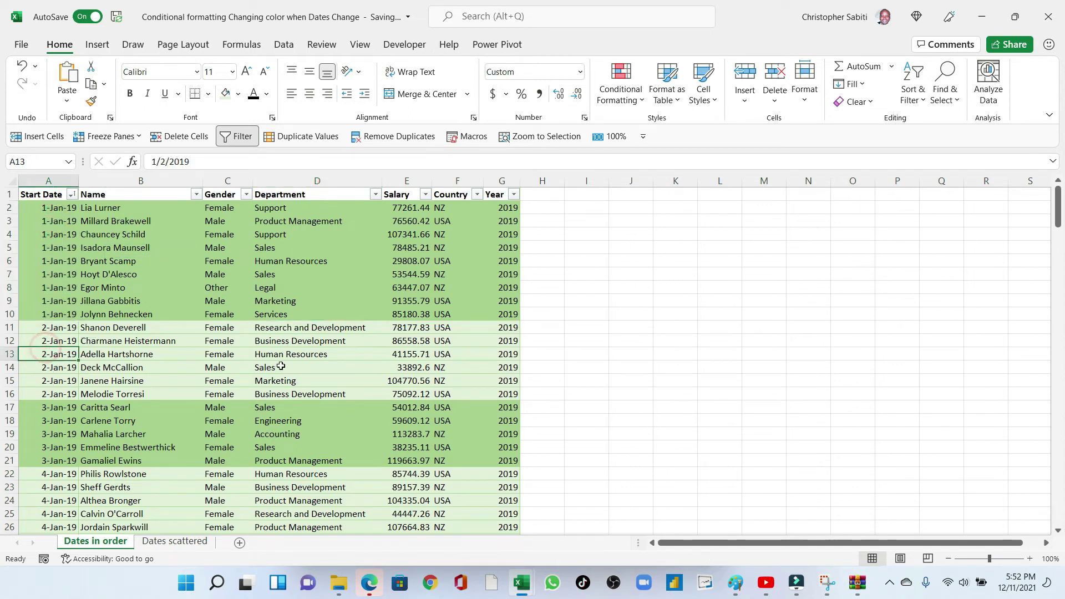
scroll(46, 349, "down", 5)
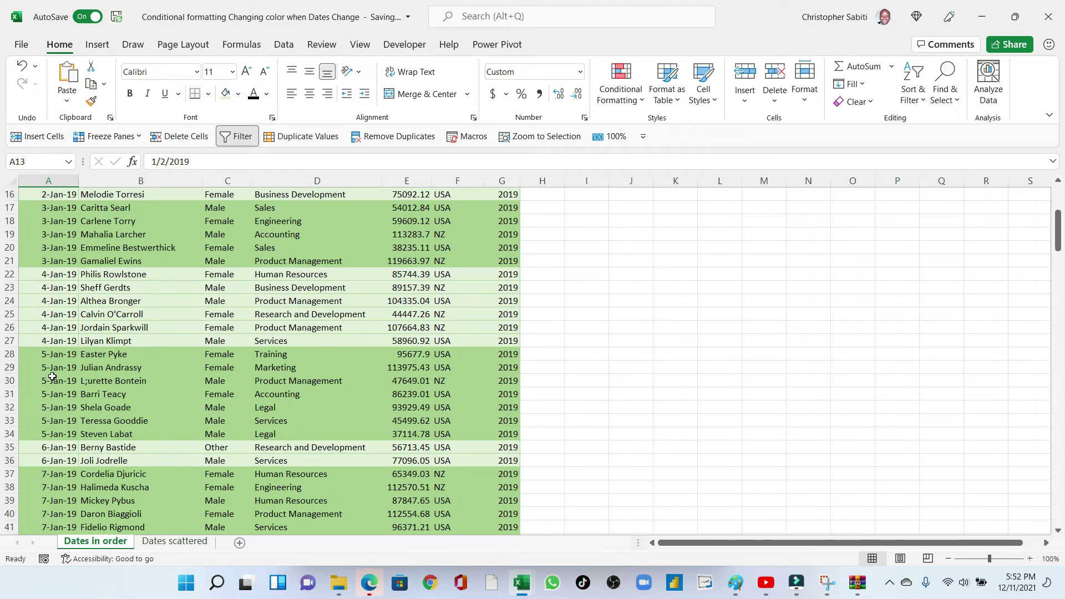
scroll(58, 420, "down", 5)
scroll(53, 392, "down", 15)
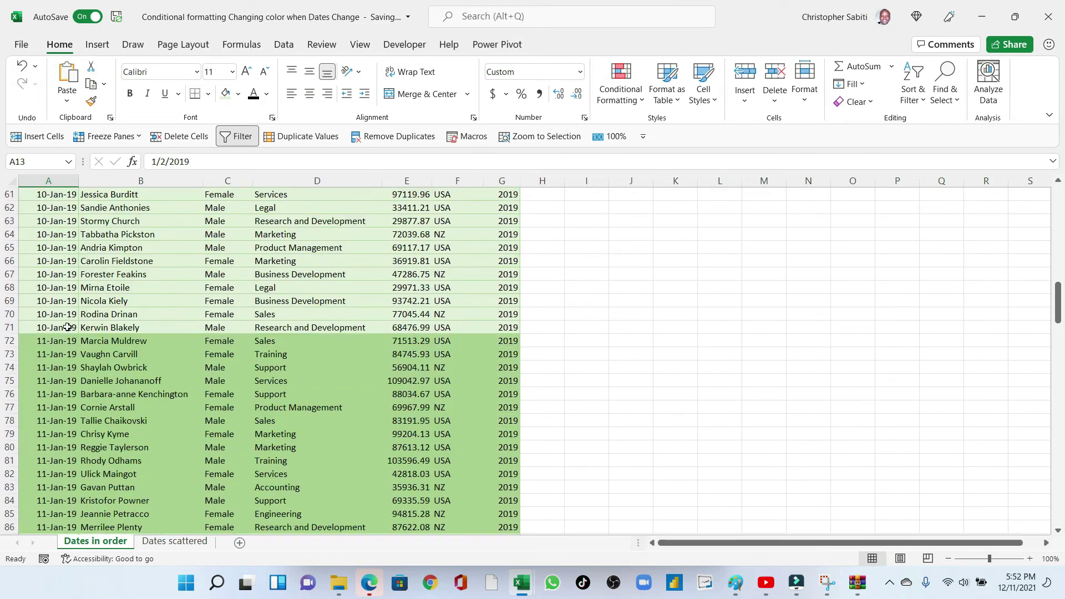
scroll(69, 361, "down", 6)
scroll(69, 362, "up", 3)
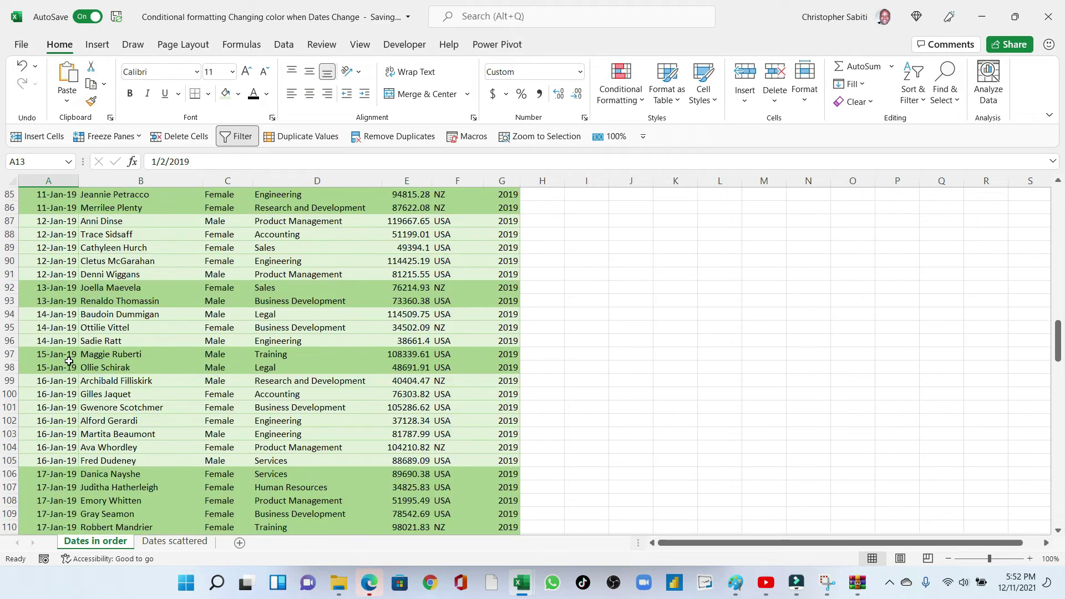
left_click(53, 288)
left_click_drag(52, 297, 53, 301)
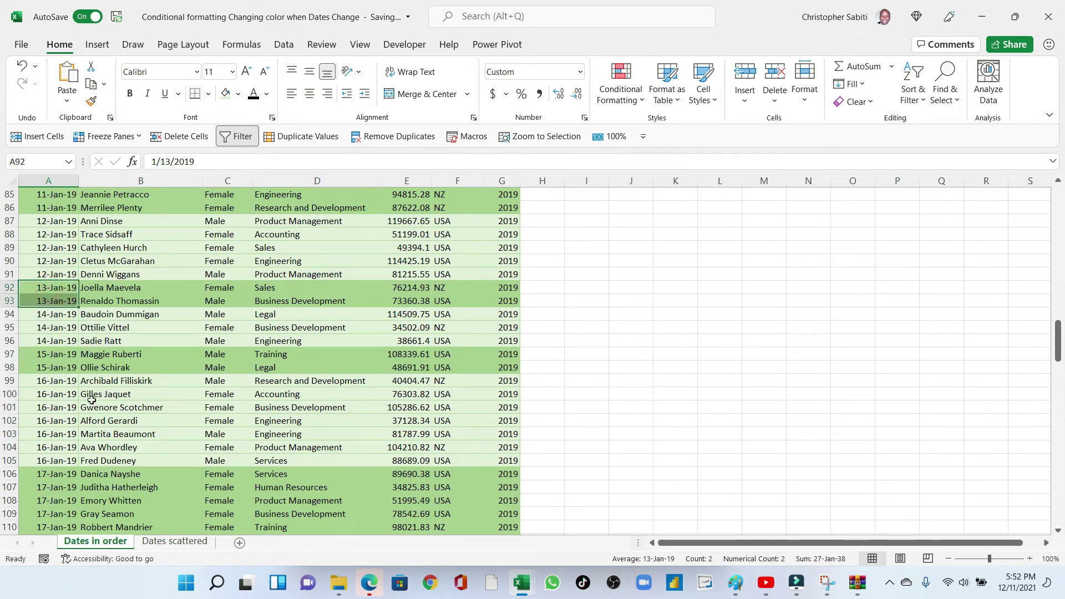
scroll(139, 370, "down", 6)
scroll(208, 369, "up", 16)
scroll(286, 359, "up", 18)
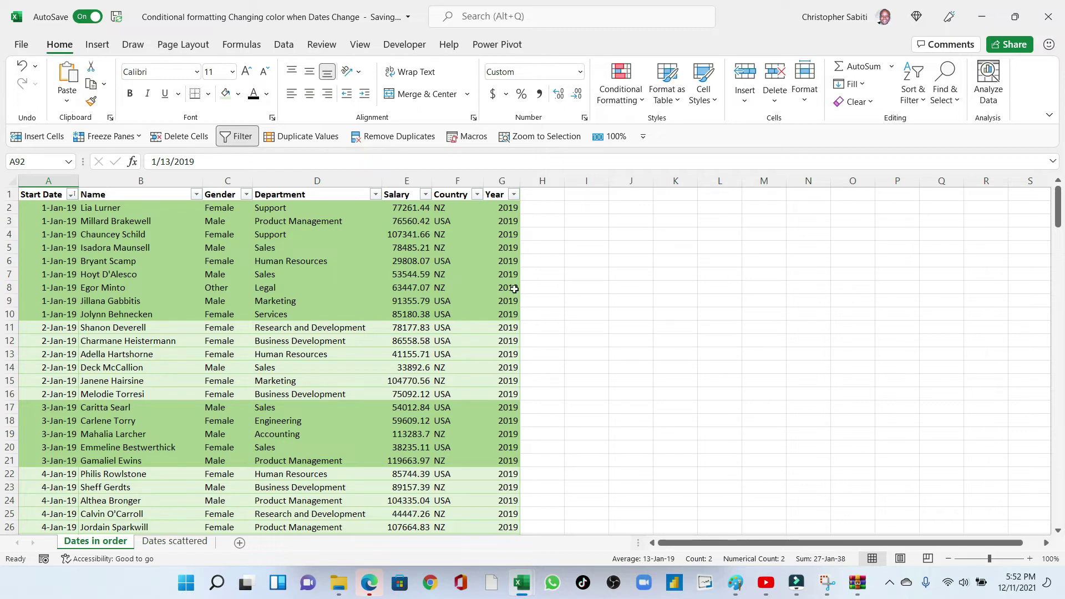
Add a 'Test' header in H1 for a helper column.
left_click(536, 194)
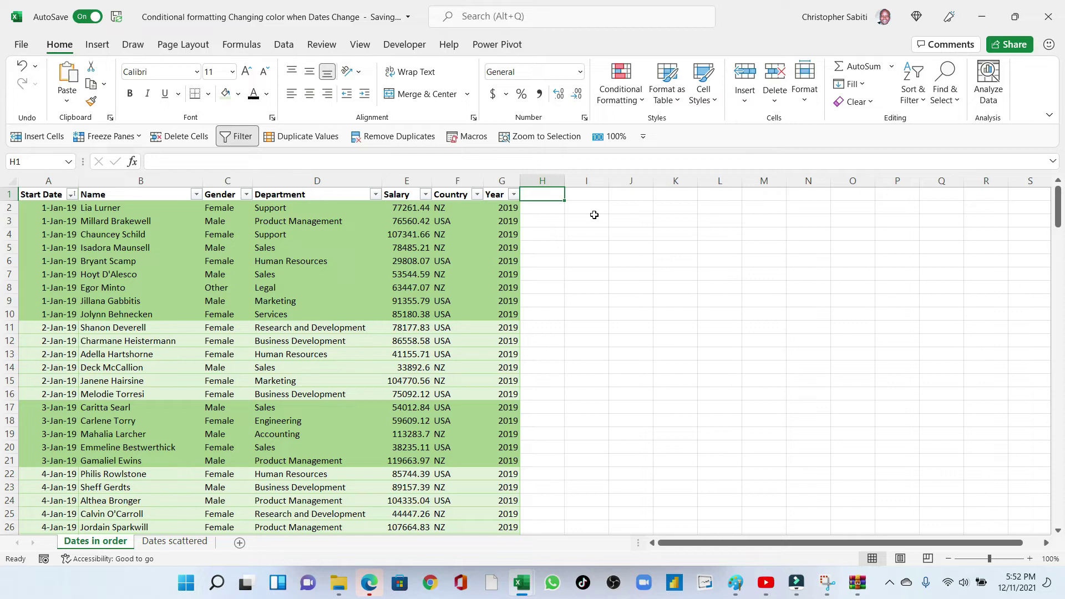
type("Test")
key("Return")
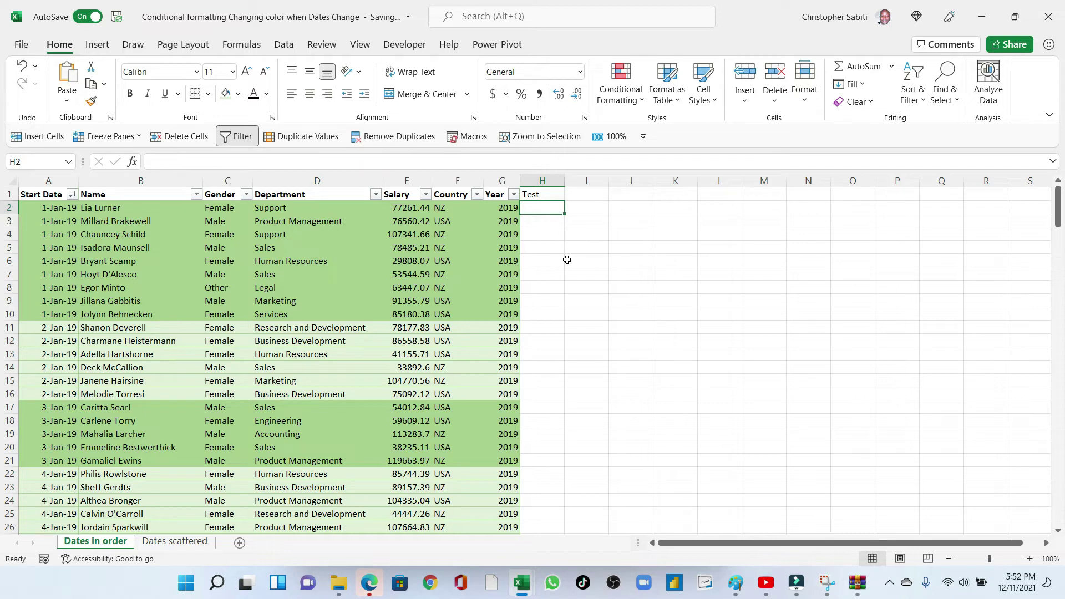
Enter =UNIQUE($A$2:$A2) in H2 so it returns 43466.
type("=u")
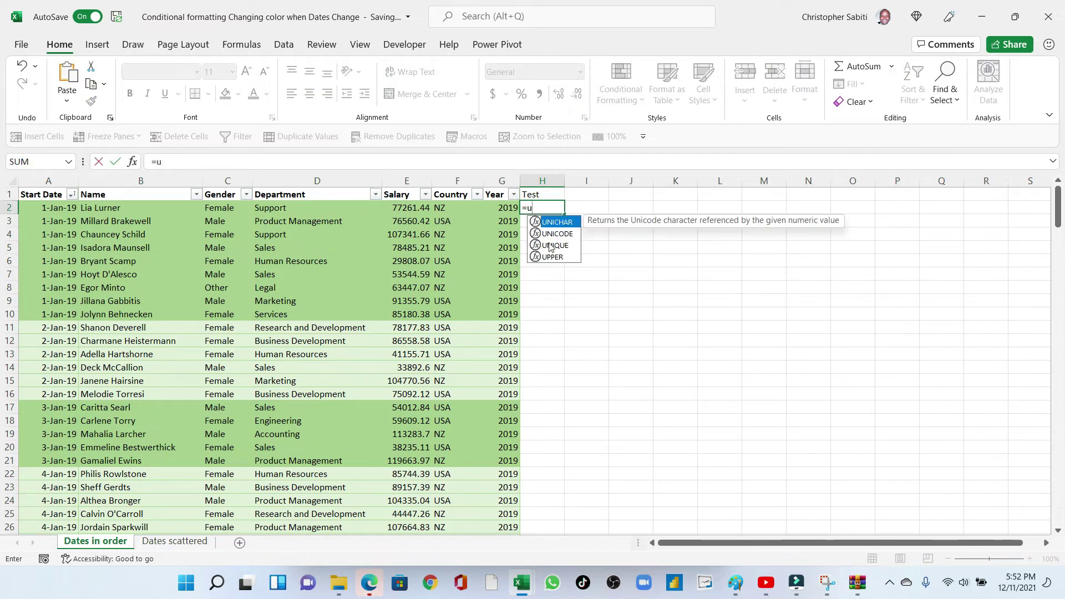
left_click(551, 245)
double_click(552, 247)
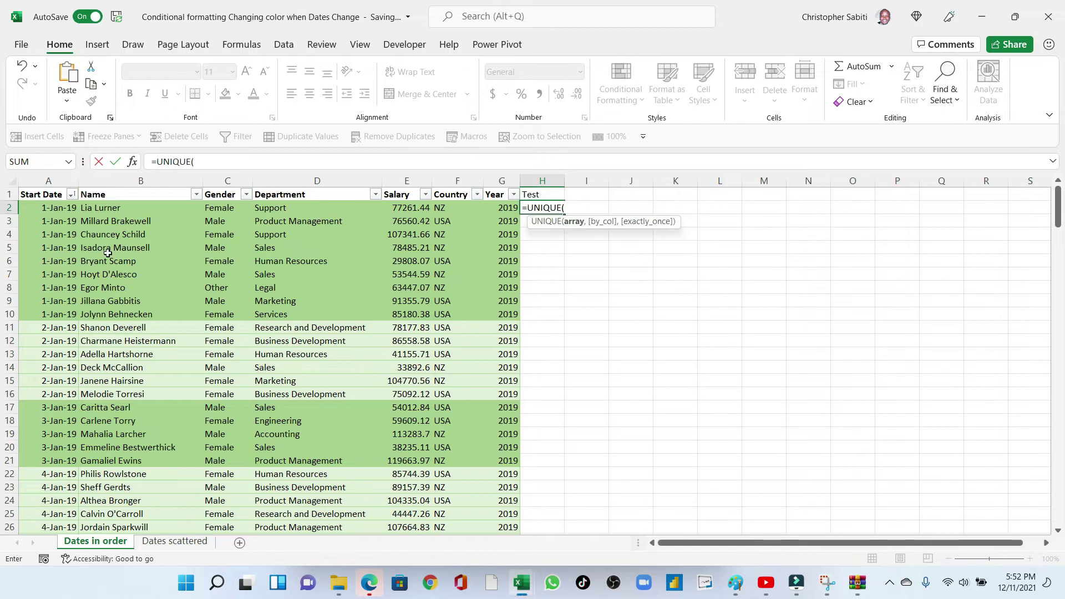
left_click_drag(58, 211, 60, 222)
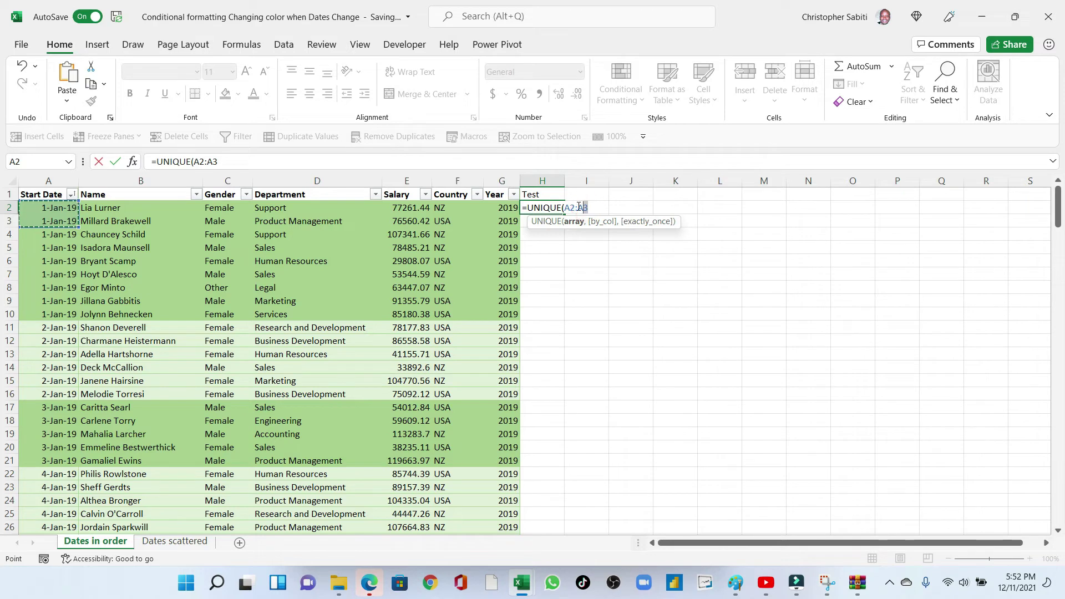
left_click_drag(588, 208, 566, 208)
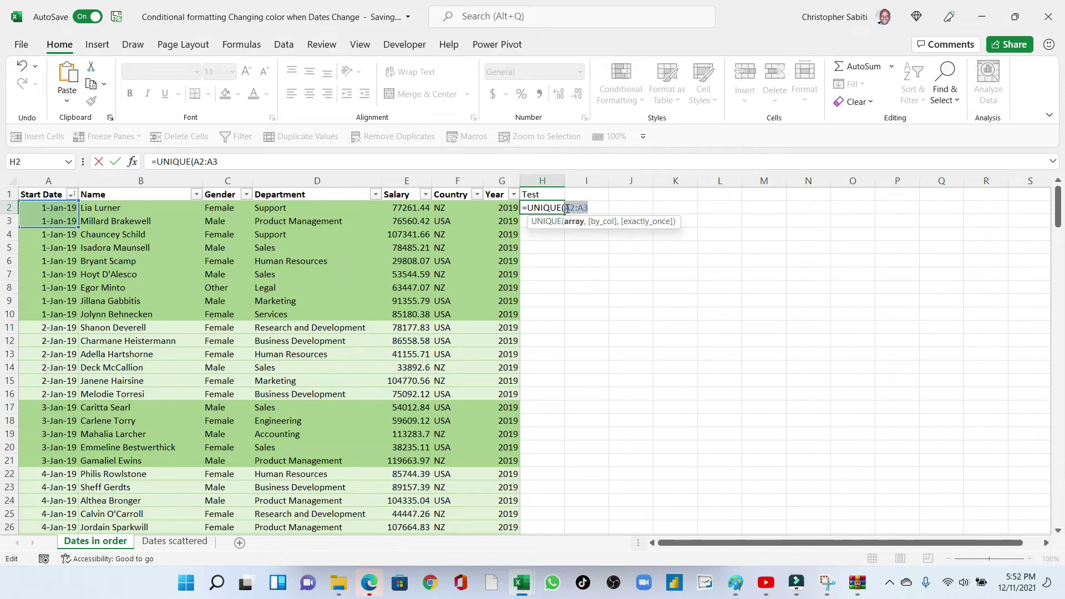
key("F4")
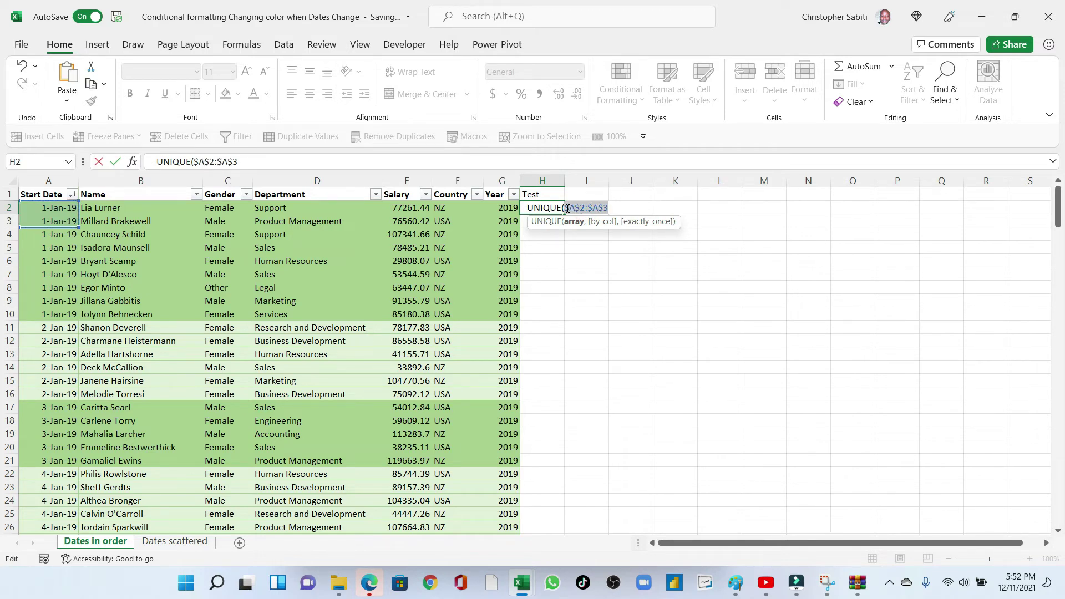
left_click(607, 208)
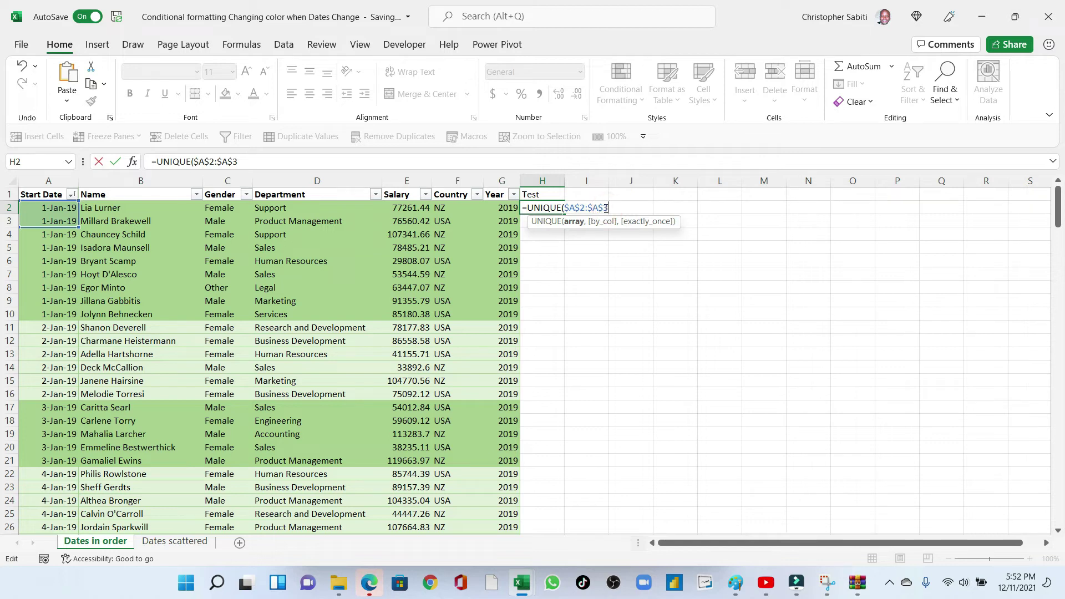
key("BackSpace")
key("BackSpace")
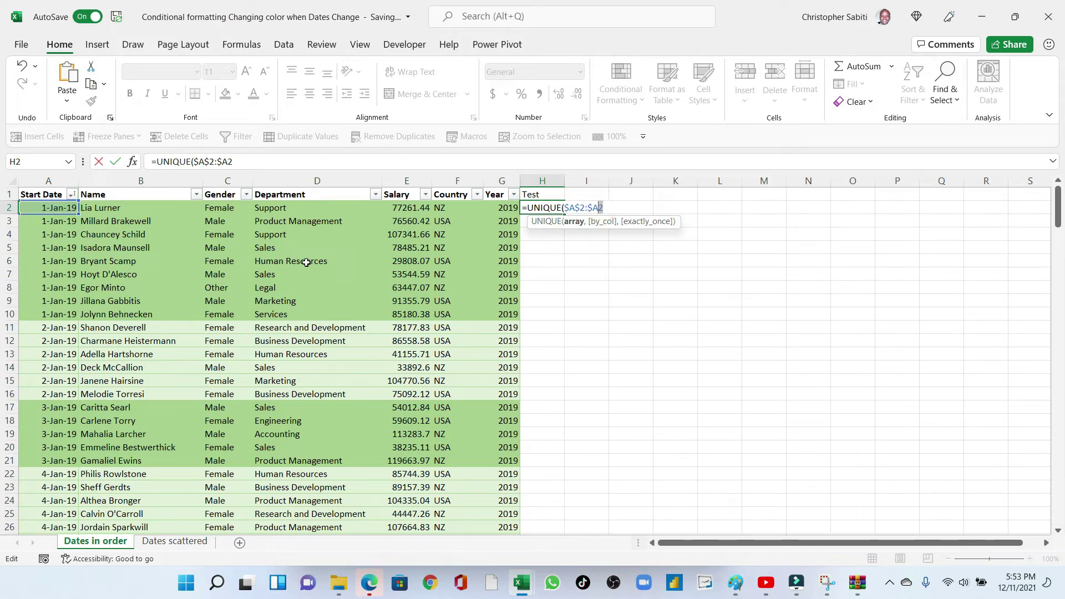
key("Return")
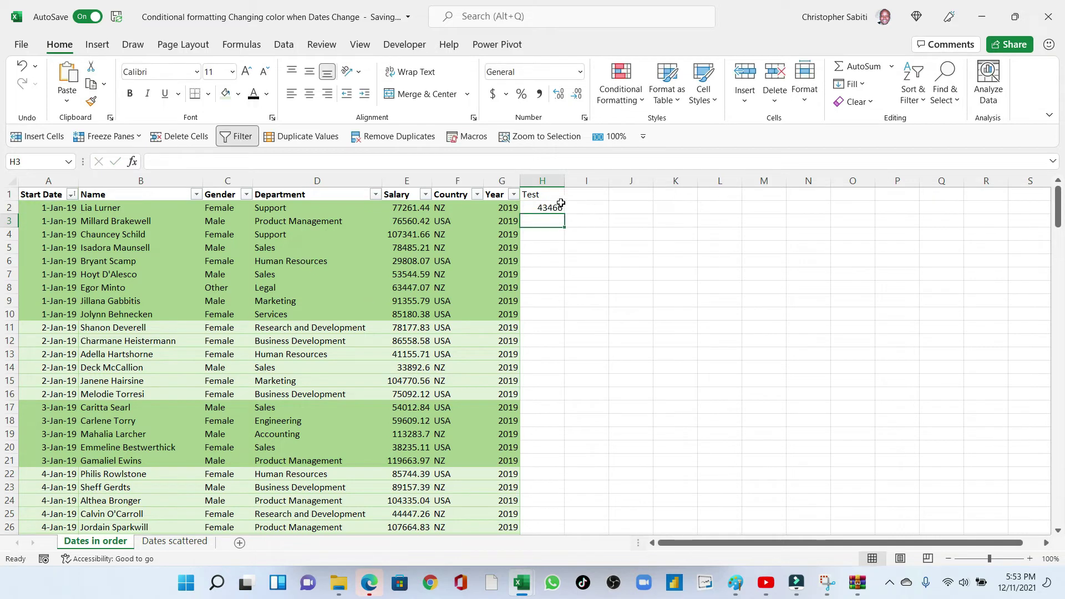
left_click(561, 205)
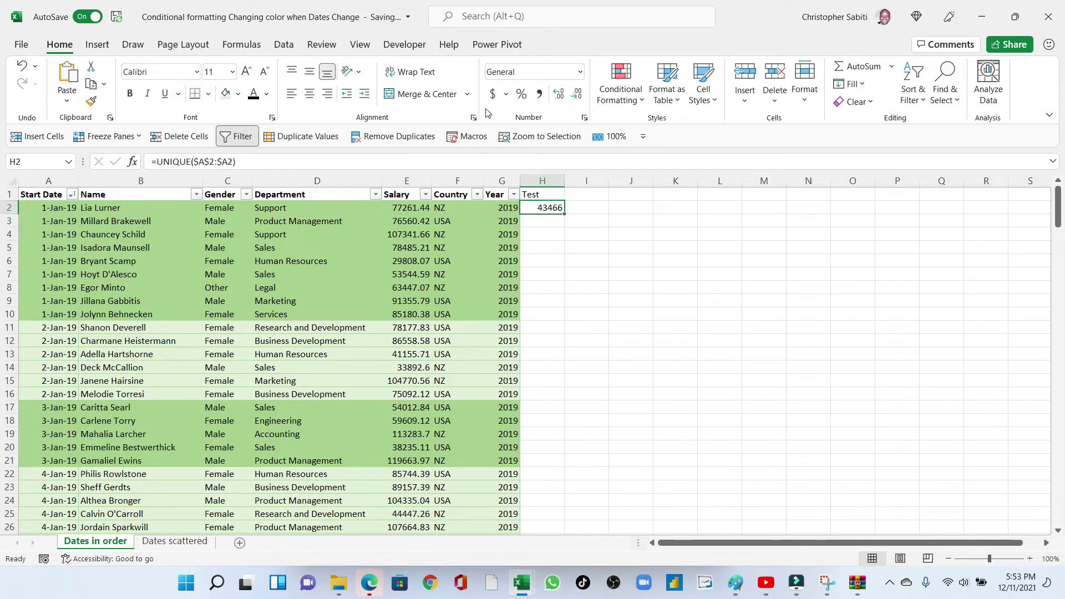
Apply the custom d-mmm-yy number format to H2 so it shows 1-Jan-19.
left_click(584, 119)
left_click(407, 187)
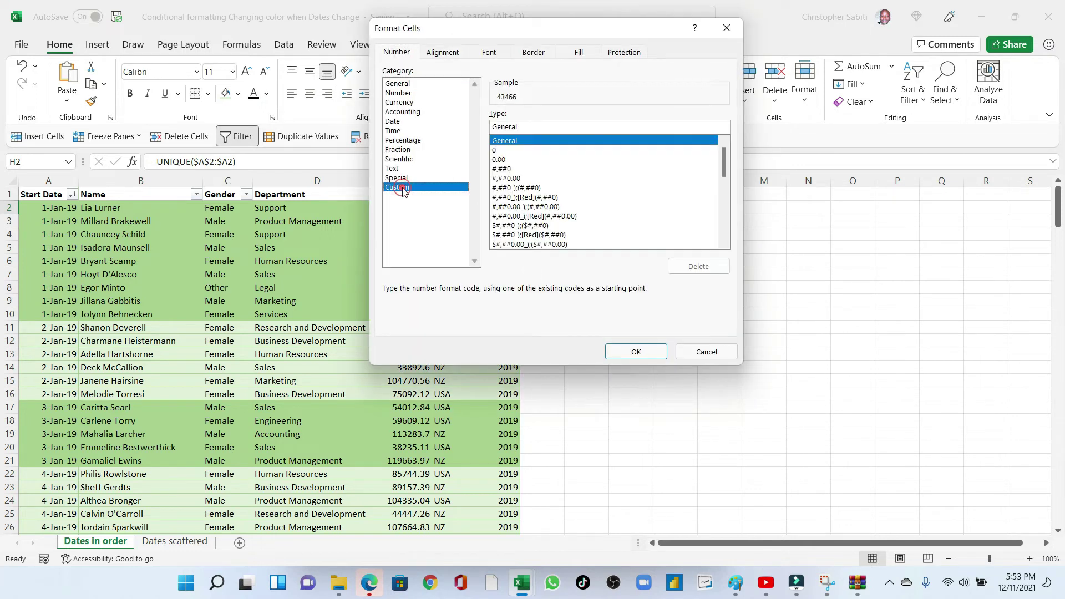
left_click(532, 216)
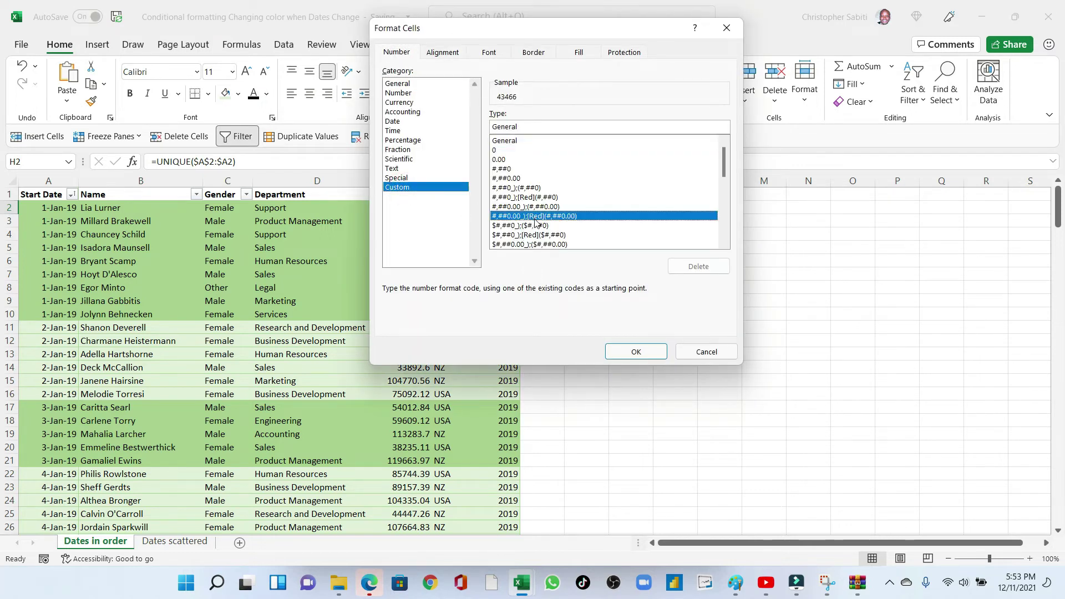
scroll(533, 214, "down", 6)
left_click(513, 169)
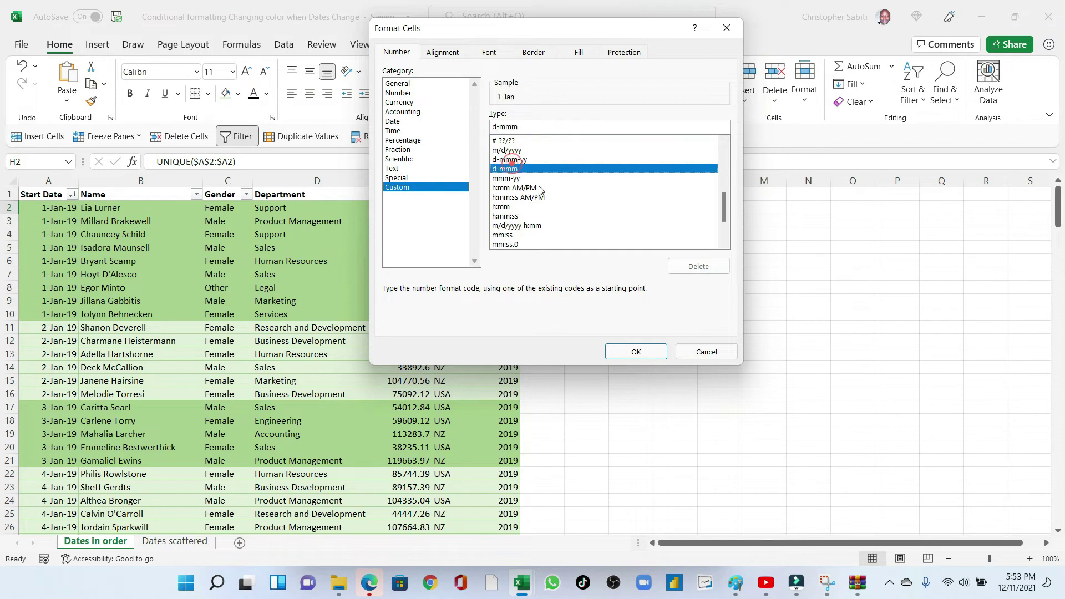
left_click(511, 160)
left_click(638, 352)
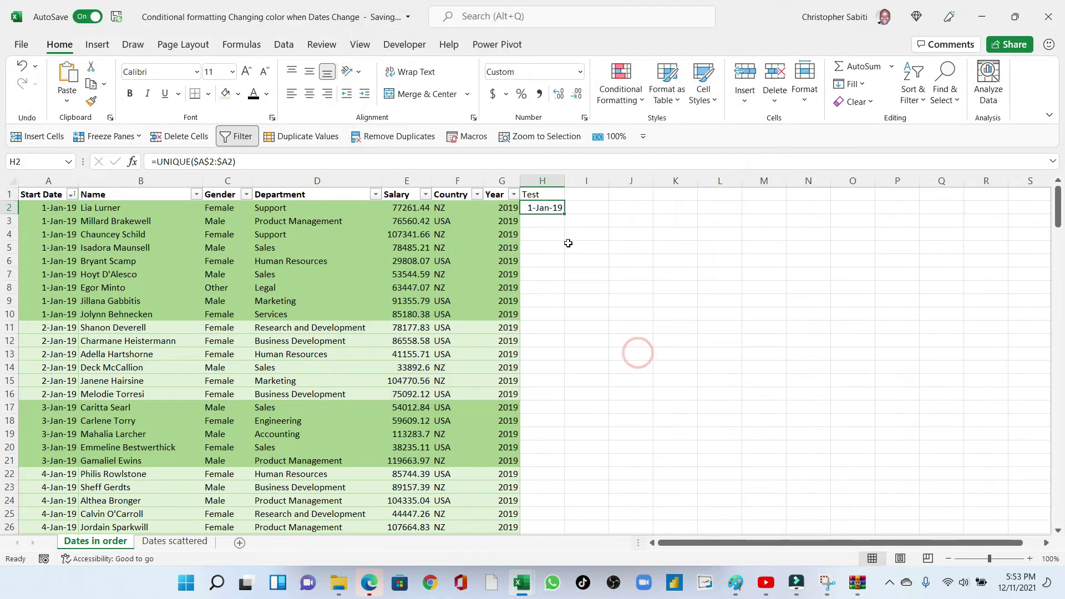
left_click(567, 241)
left_click(547, 212)
left_click_drag(562, 216, 546, 342)
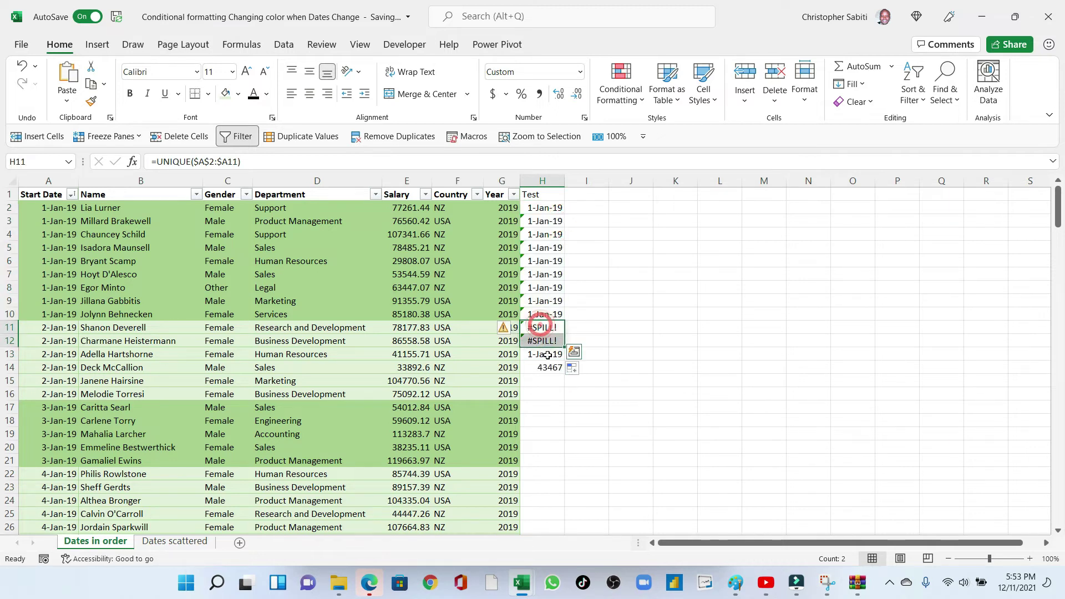
left_click(535, 325)
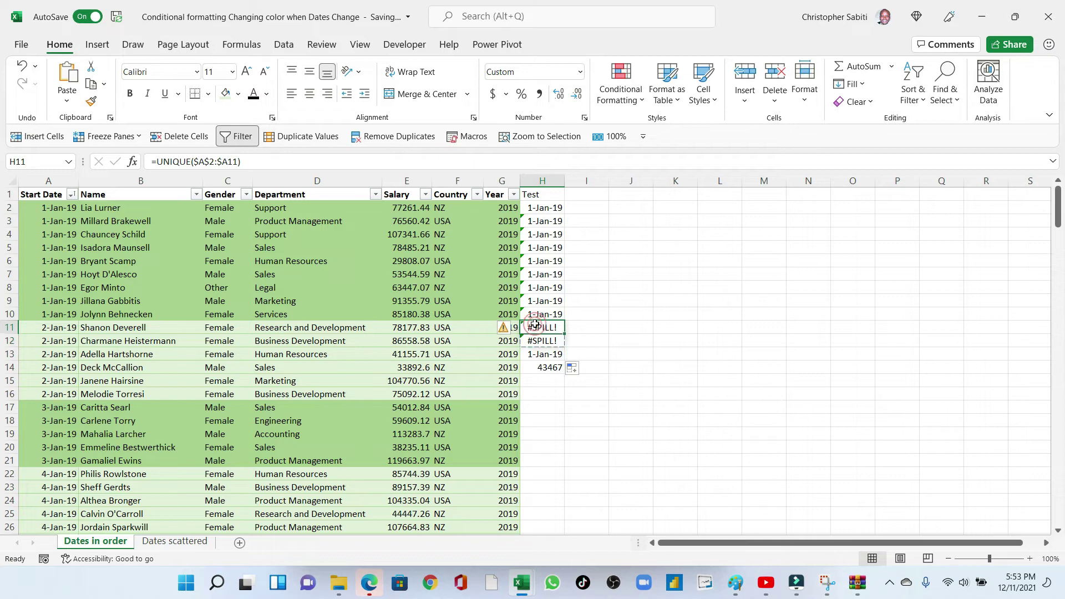
key("ctrl+z")
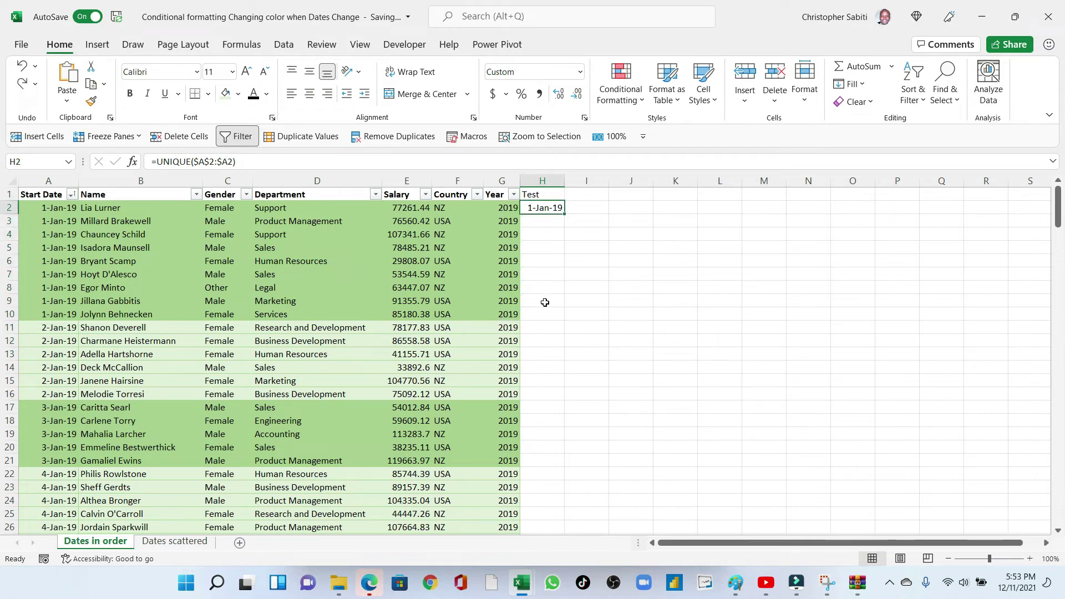
left_click(550, 266)
left_click(550, 206)
key("ctrl+c")
left_click(539, 328)
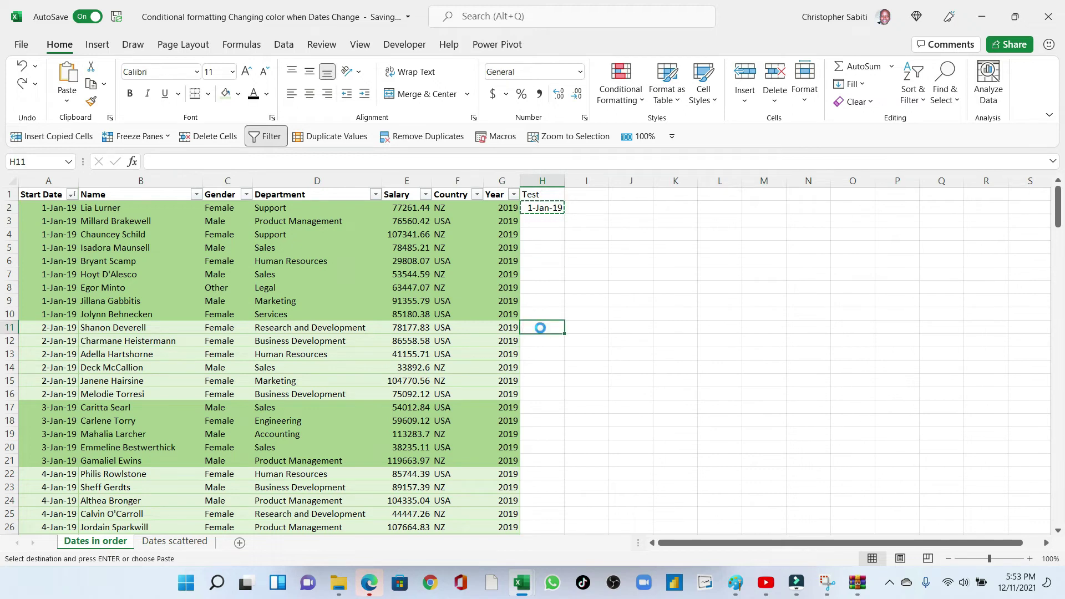
key("ctrl+v")
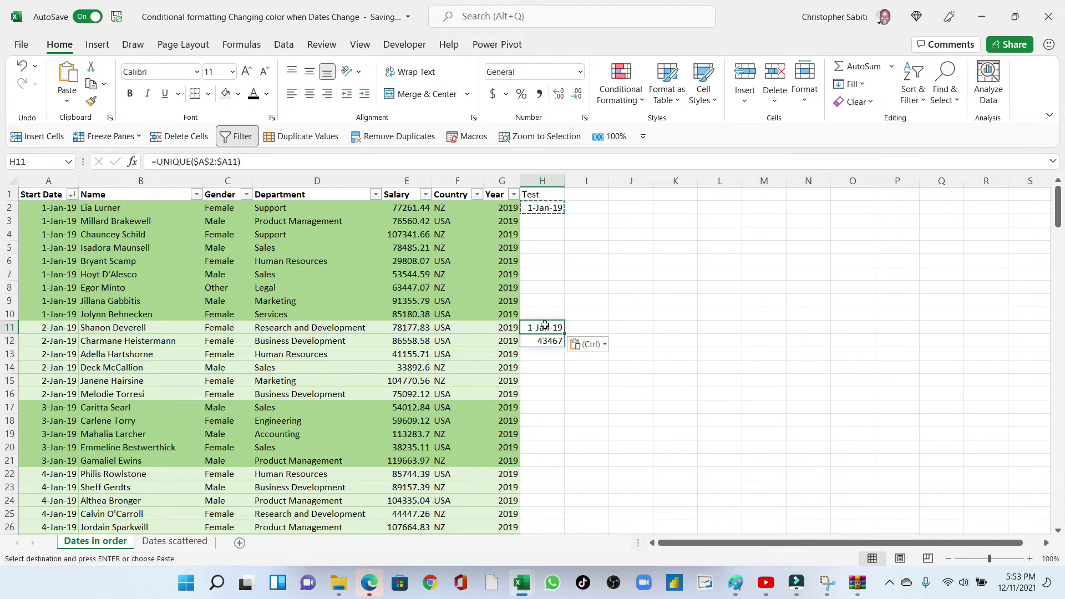
left_click(91, 101)
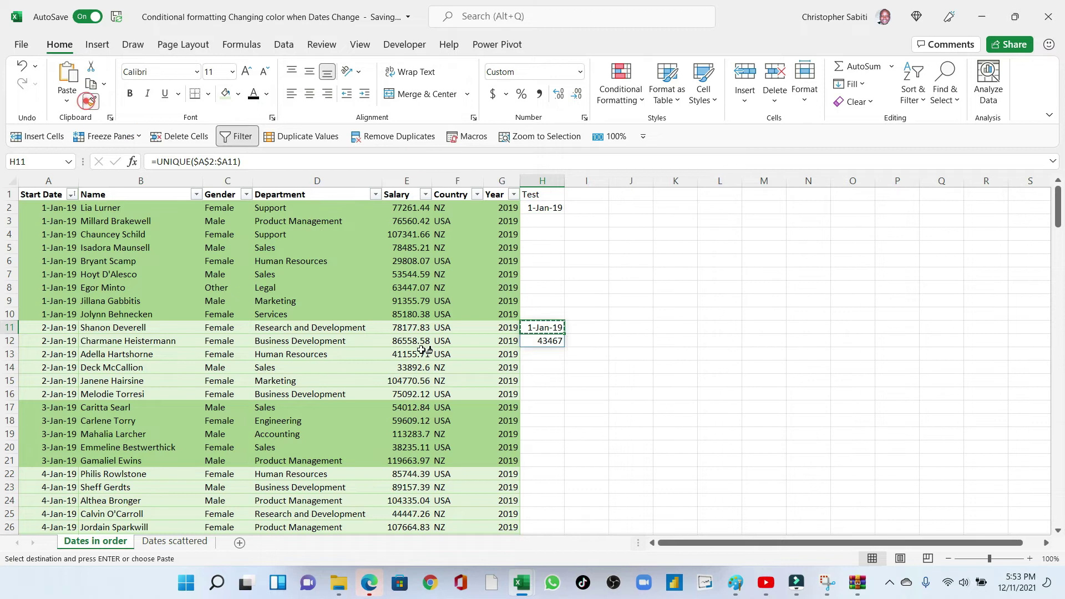
left_click(538, 341)
left_click_drag(541, 328, 540, 333)
left_click(546, 343)
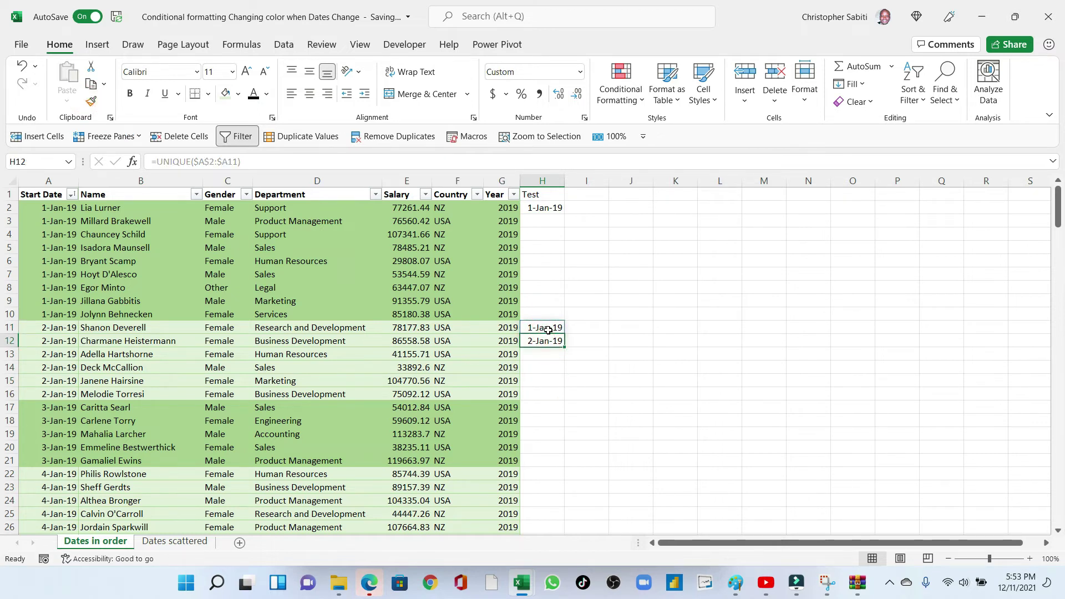
left_click(548, 331)
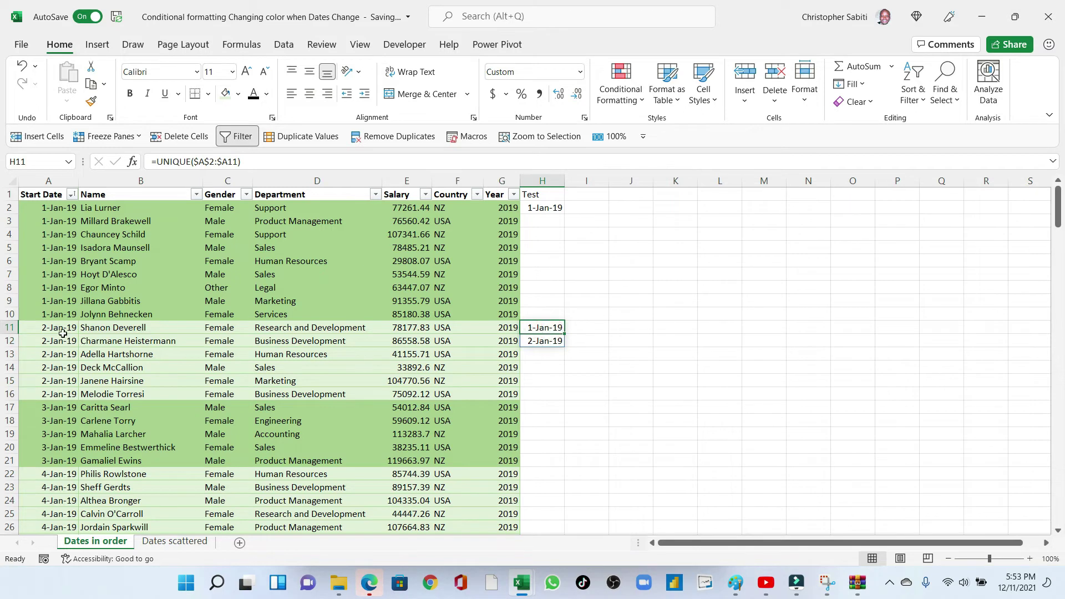
left_click(220, 162)
type("$")
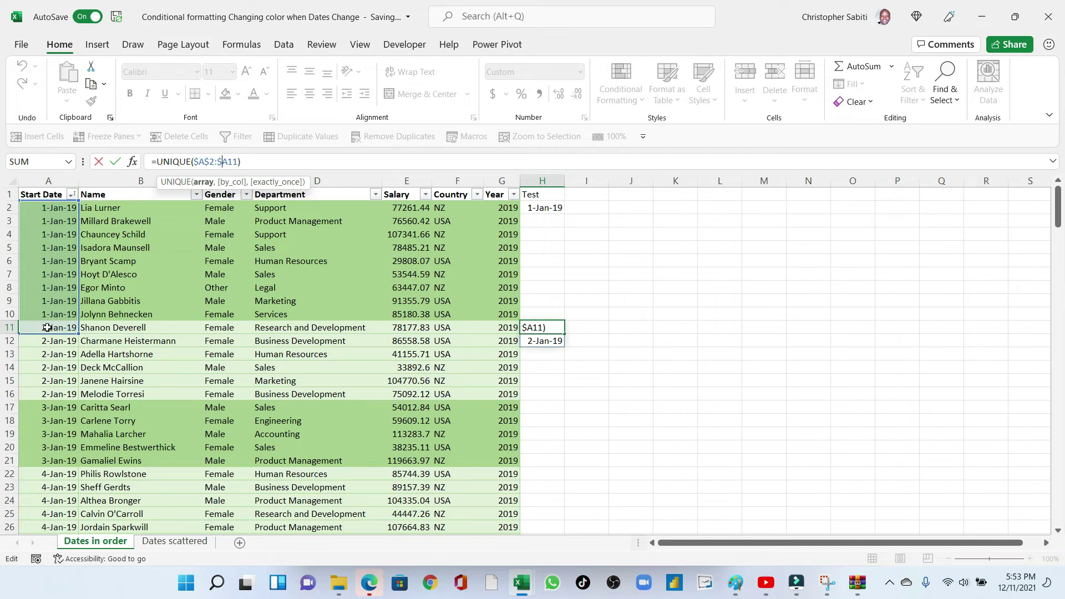
key("Return")
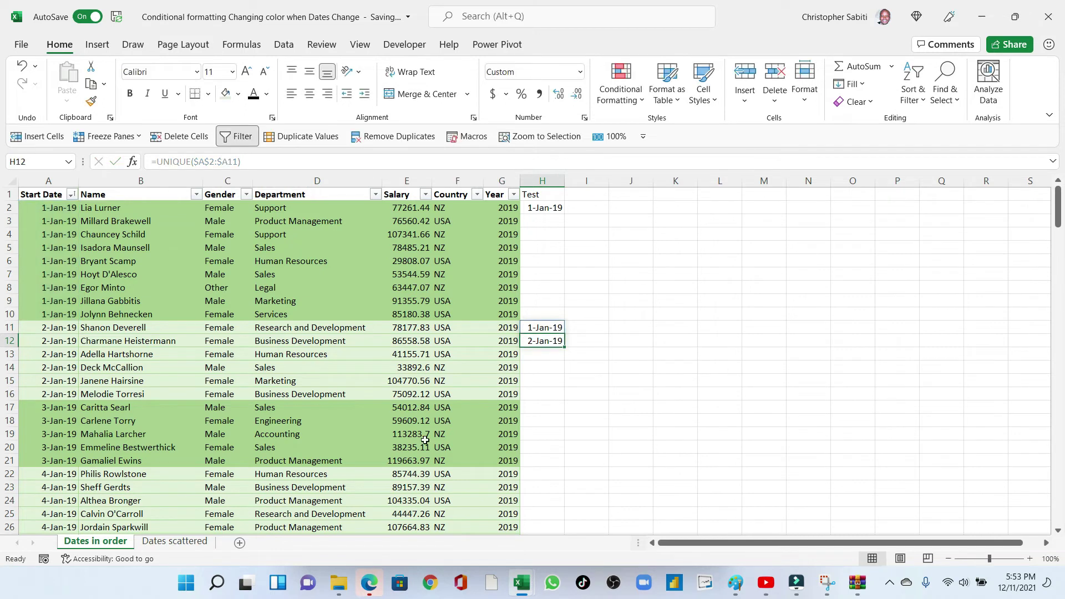
left_click_drag(540, 328, 543, 341)
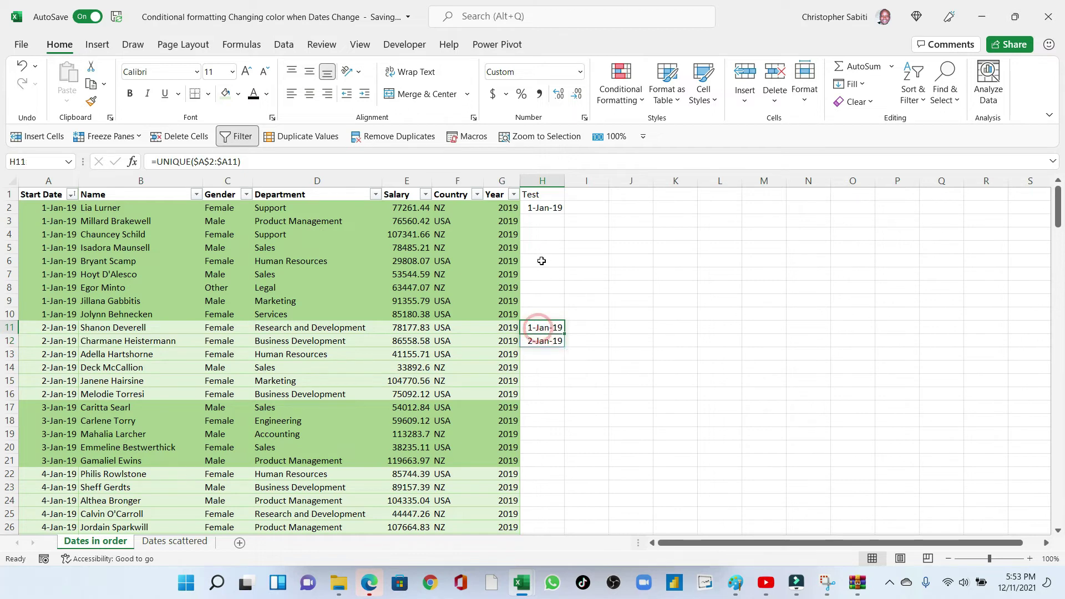
left_click_drag(542, 297, 548, 389)
key("Delete")
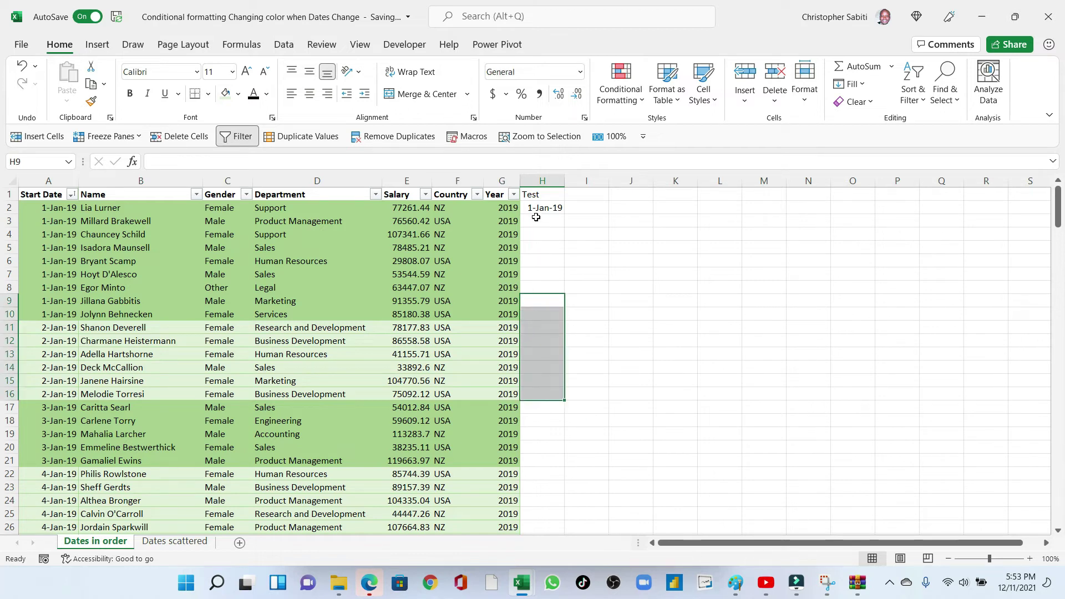
left_click(535, 214)
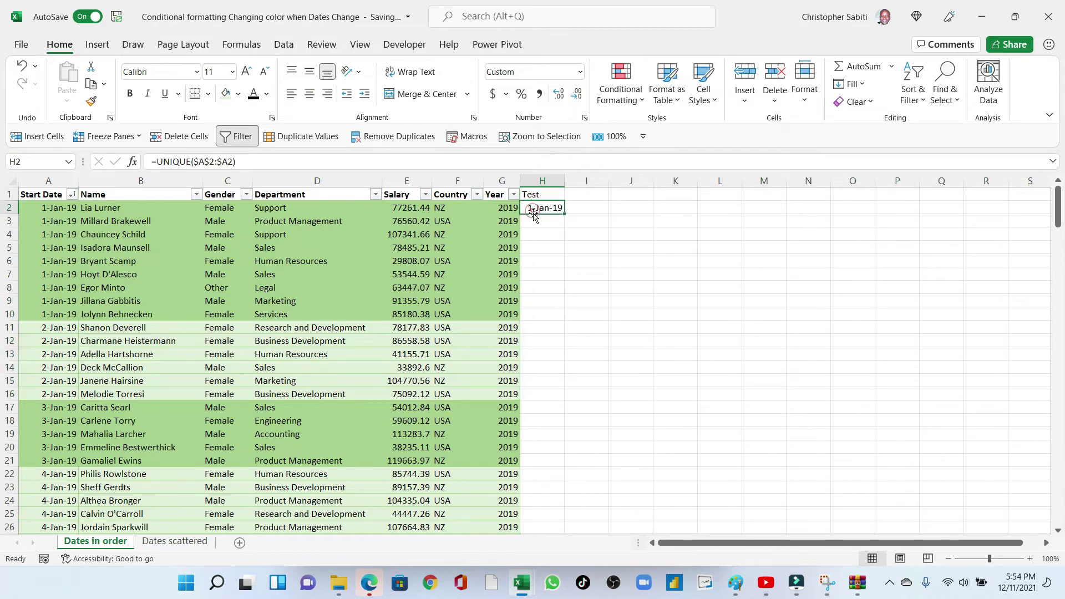
Wrap H2's formula in COUNTA to get =COUNTA(UNIQUE($A$2:$A2)).
left_click(158, 164)
type("cou")
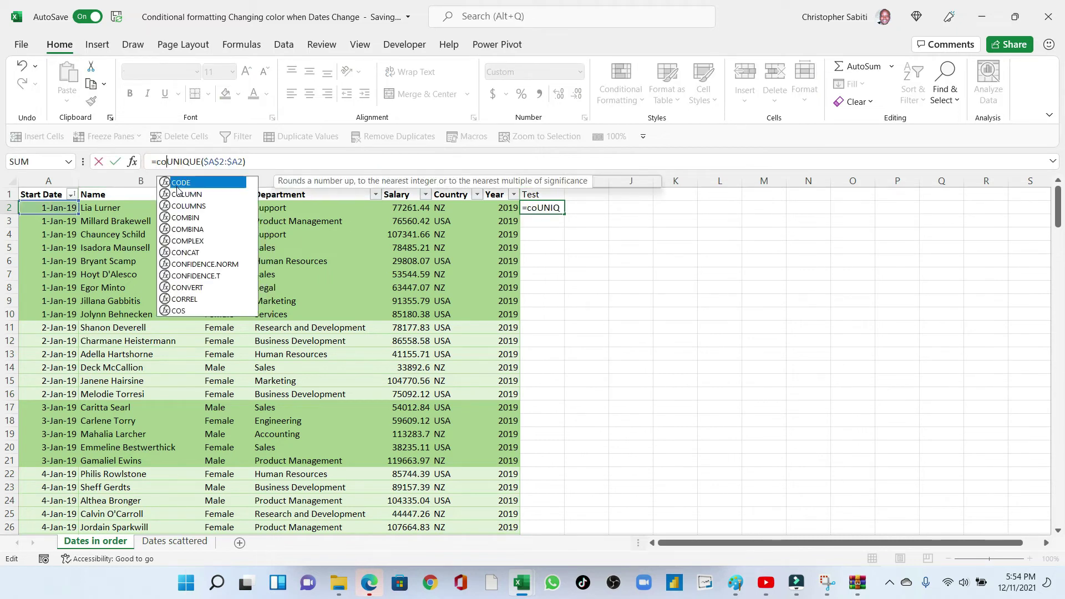
type("nt")
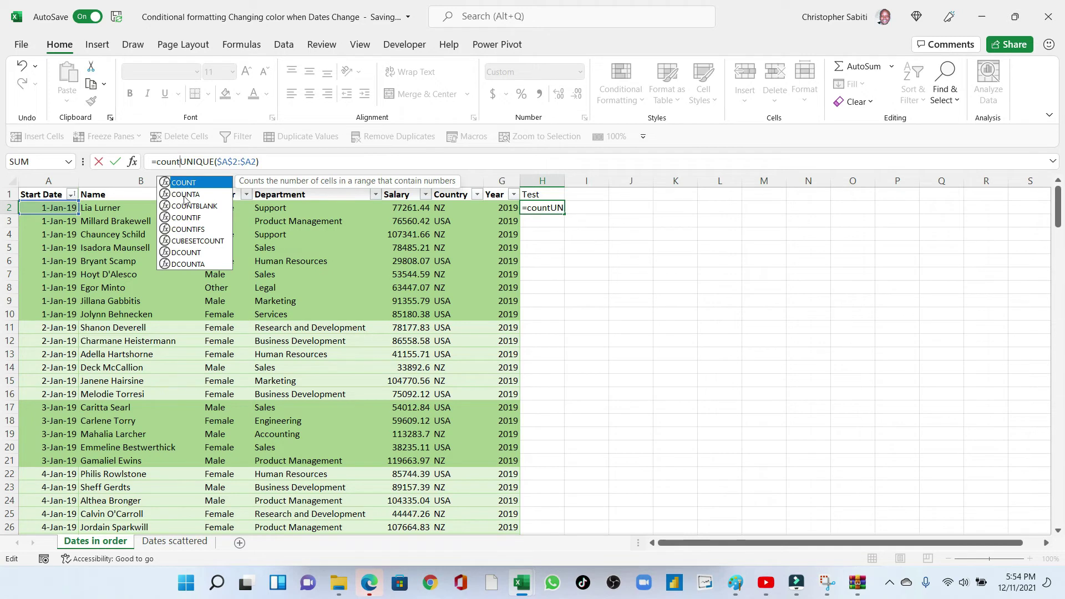
double_click(185, 197)
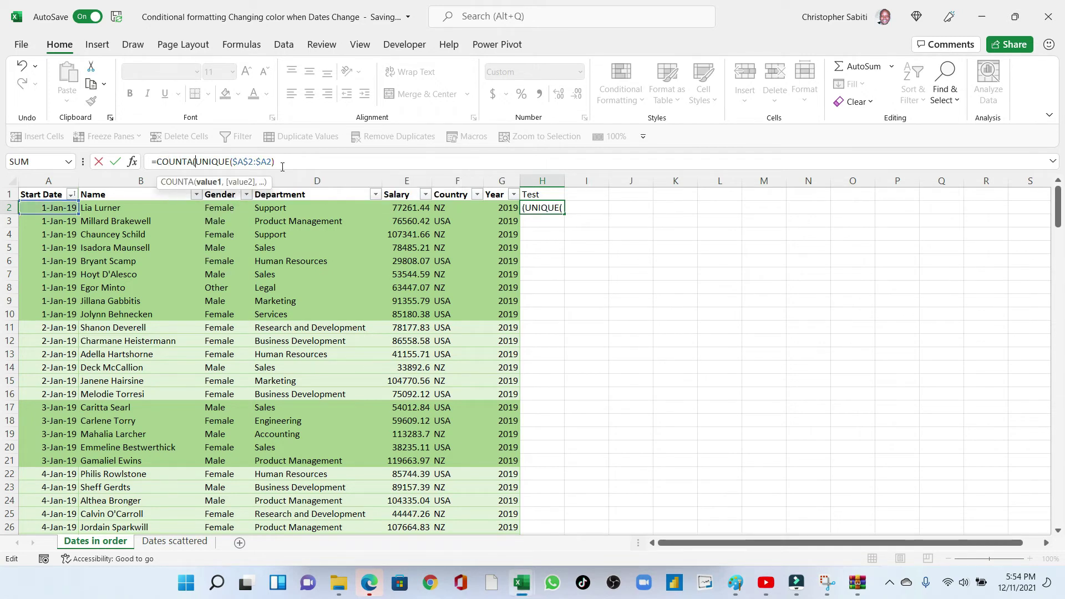
key("Return")
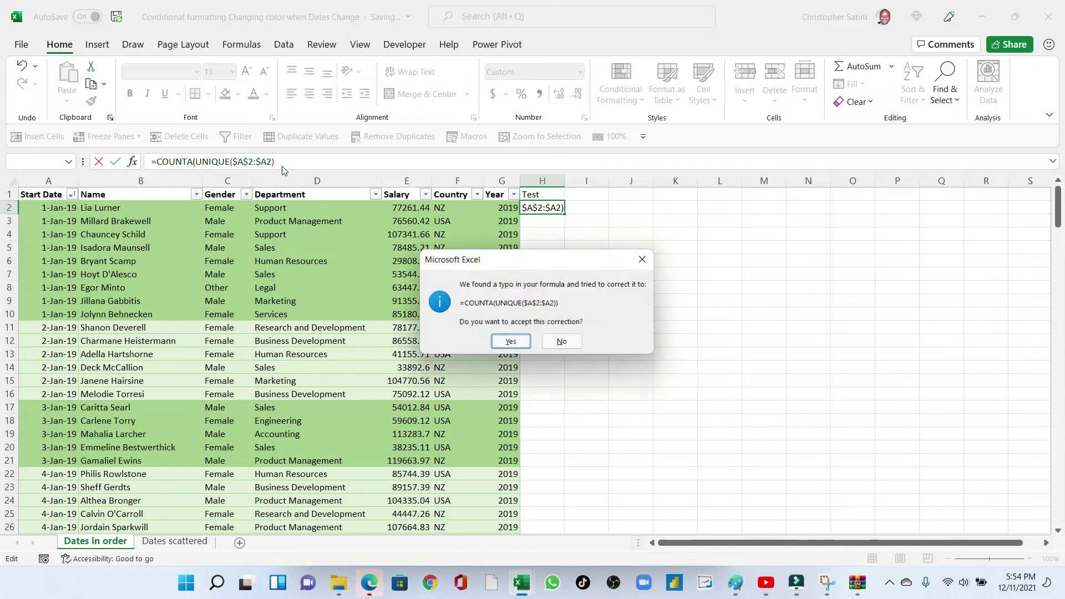
key("Return")
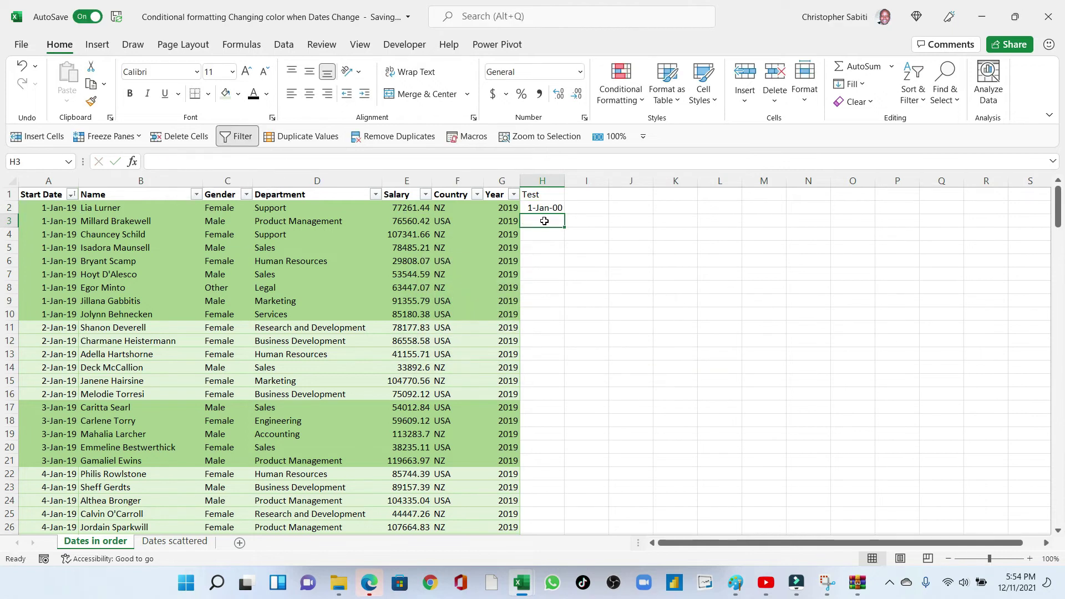
left_click(544, 208)
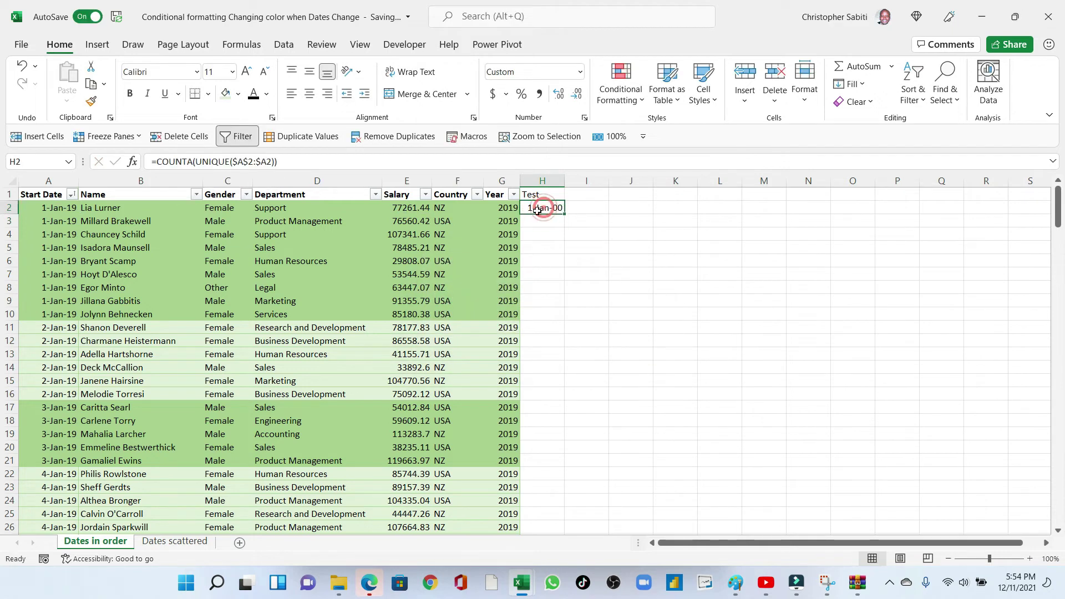
Apply Comma Style and adjust decimal places so H2 shows the plain number 1.
left_click(538, 96)
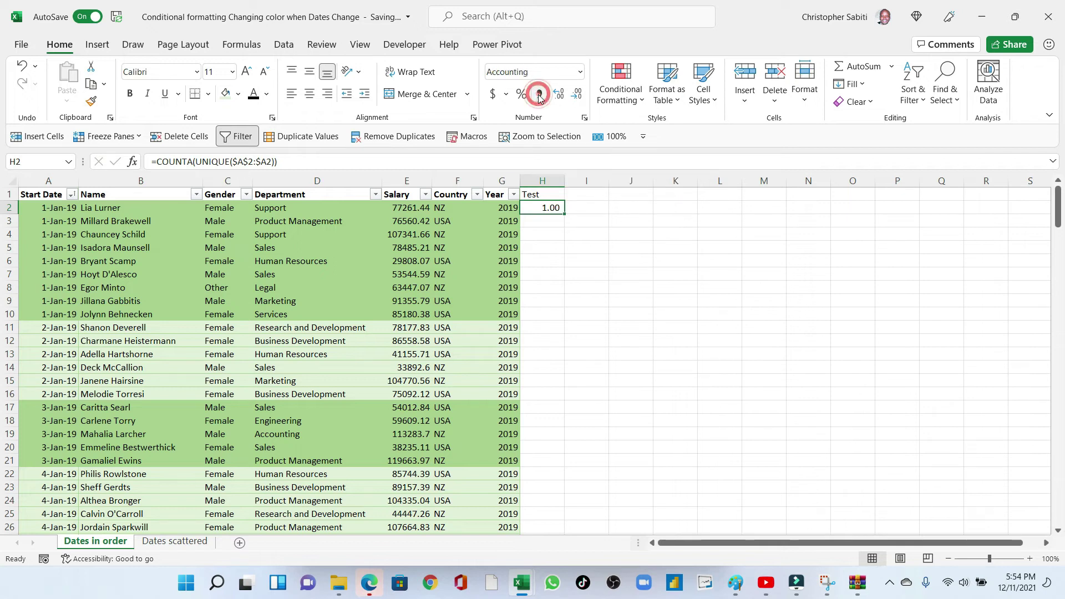
left_click(559, 94)
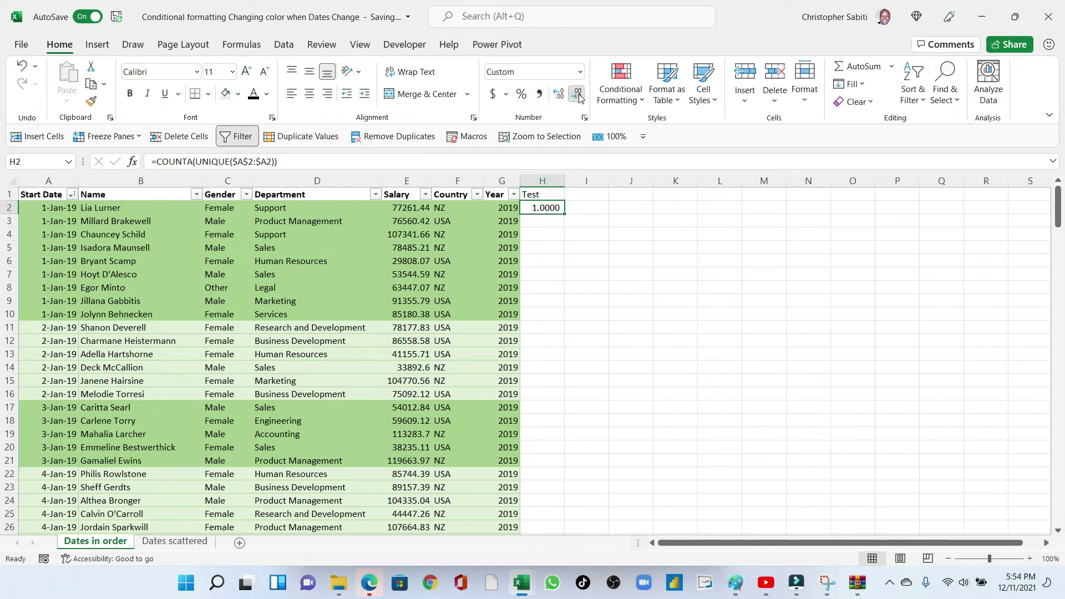
left_click(577, 94)
left_click(578, 94)
left_click(578, 243)
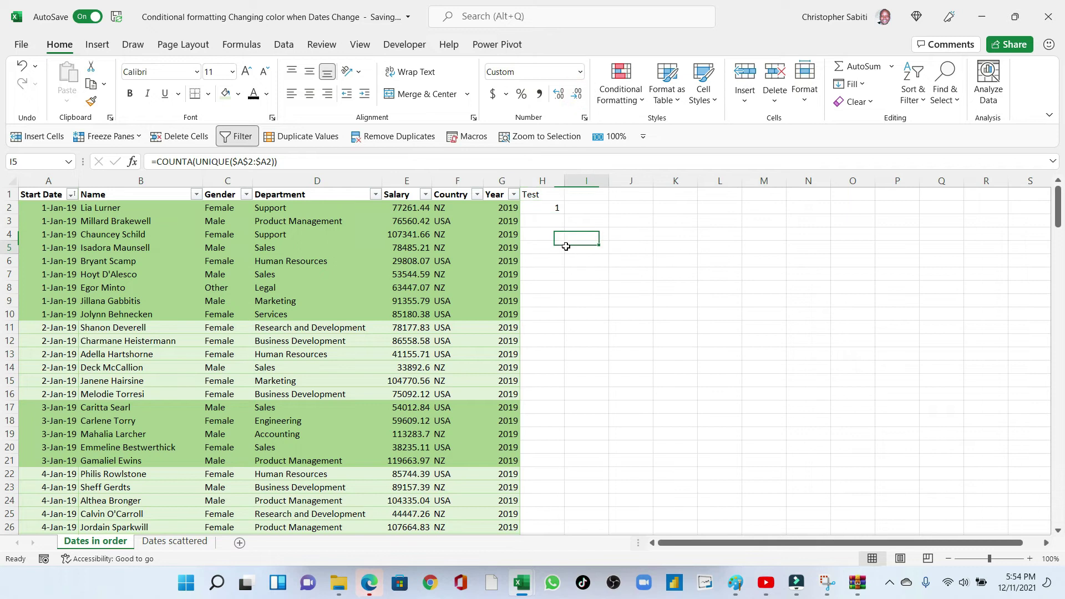
Fill the count formula from H2 to H24 and compare the 1–4 group numbers with the Start Dates.
left_click(557, 207)
left_click_drag(564, 214, 562, 360)
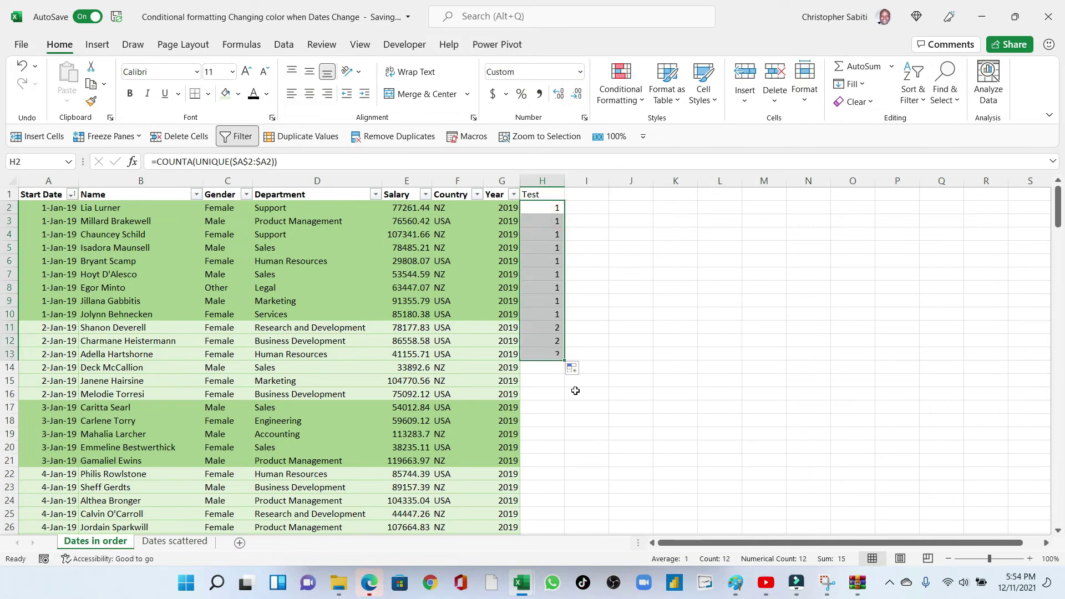
left_click(551, 345)
left_click_drag(553, 208, 553, 502)
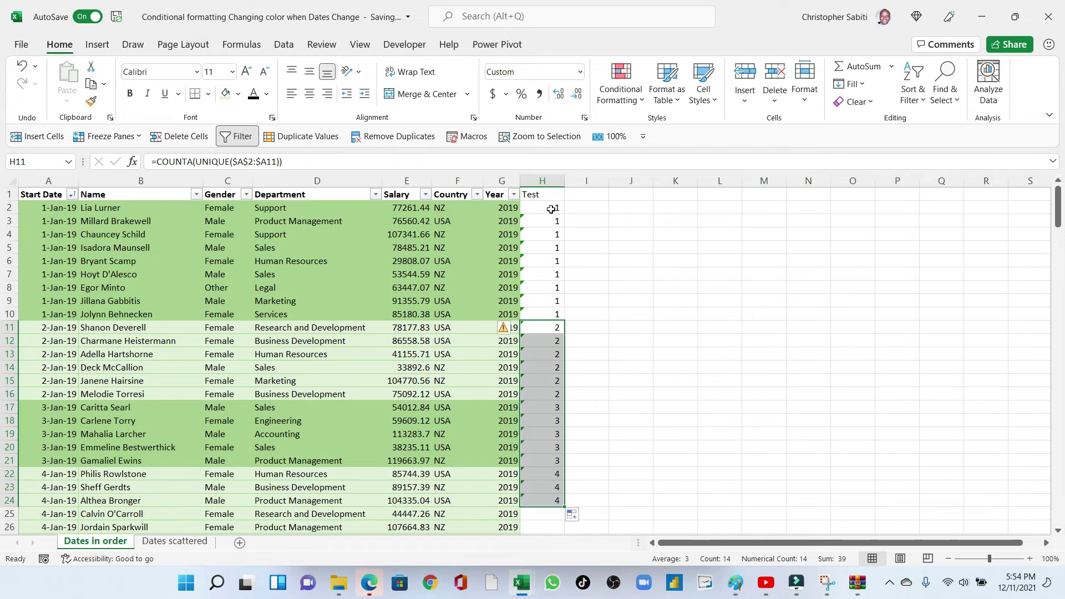
left_click_drag(552, 207, 551, 499)
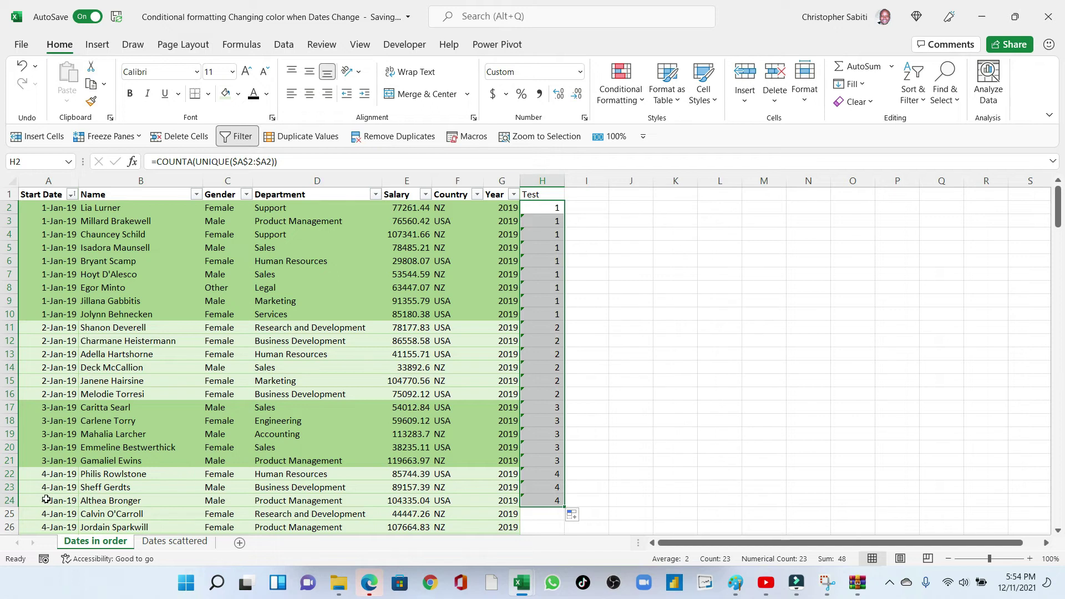
left_click_drag(47, 499, 55, 207)
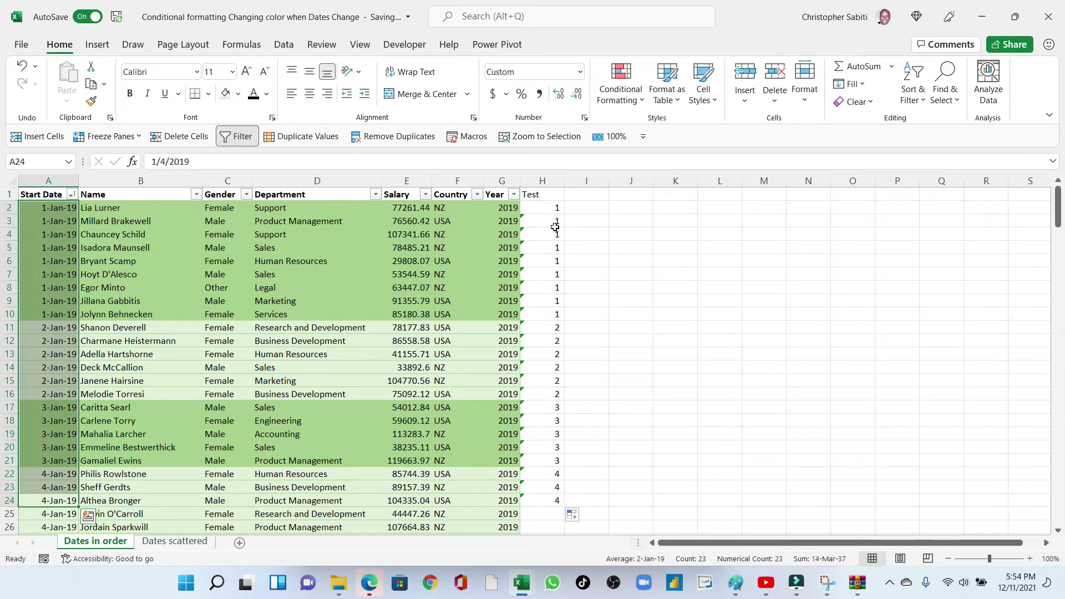
left_click(555, 208)
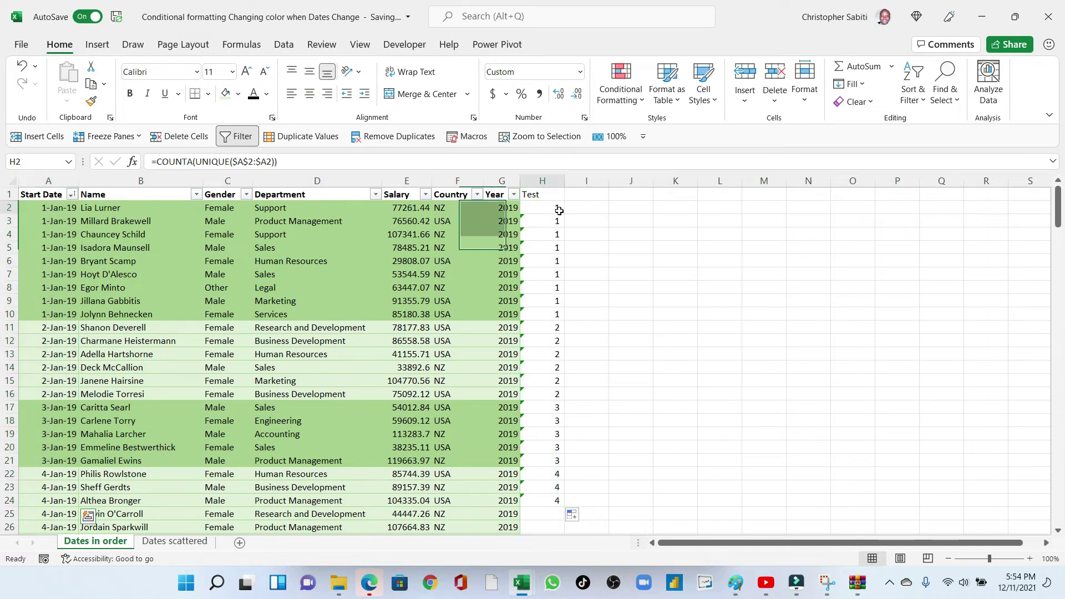
left_click(155, 164)
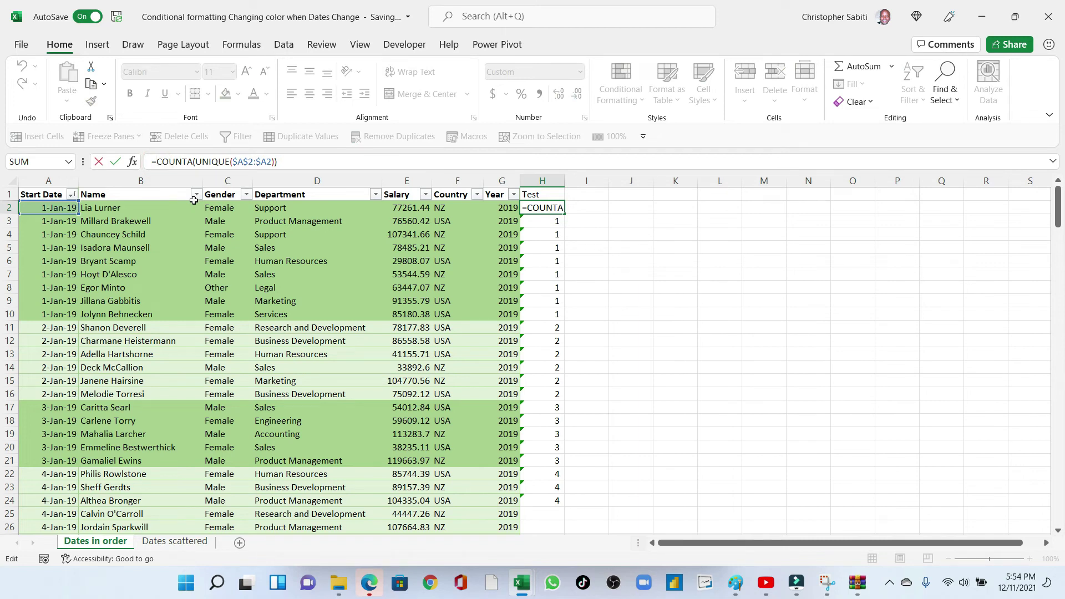
Change H2 to =ISODD(COUNTA(UNIQUE($A$2:$A2))) so it returns TRUE.
type("is")
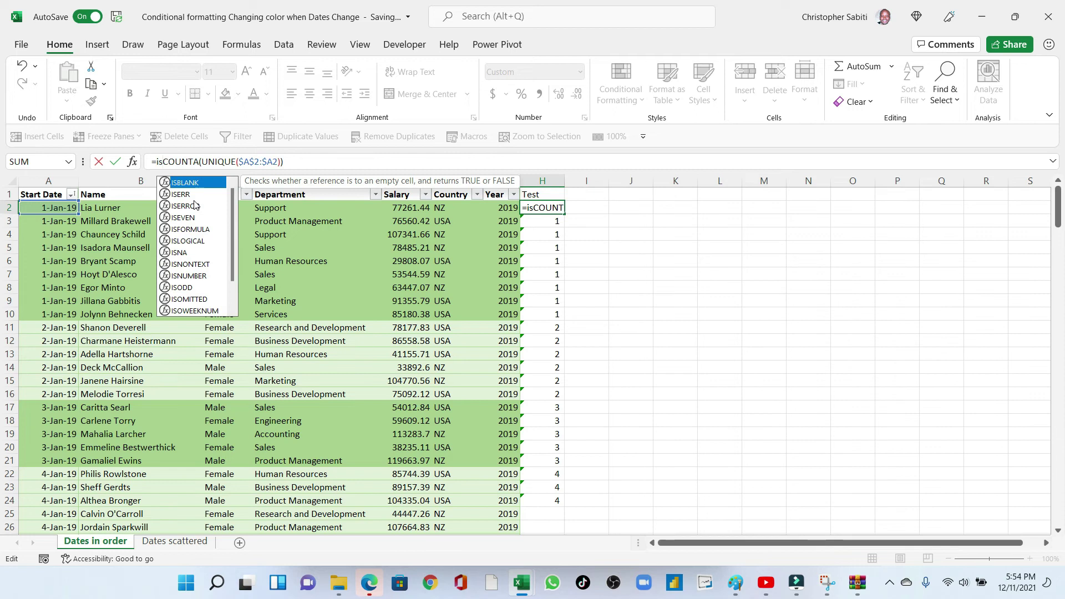
type("odd")
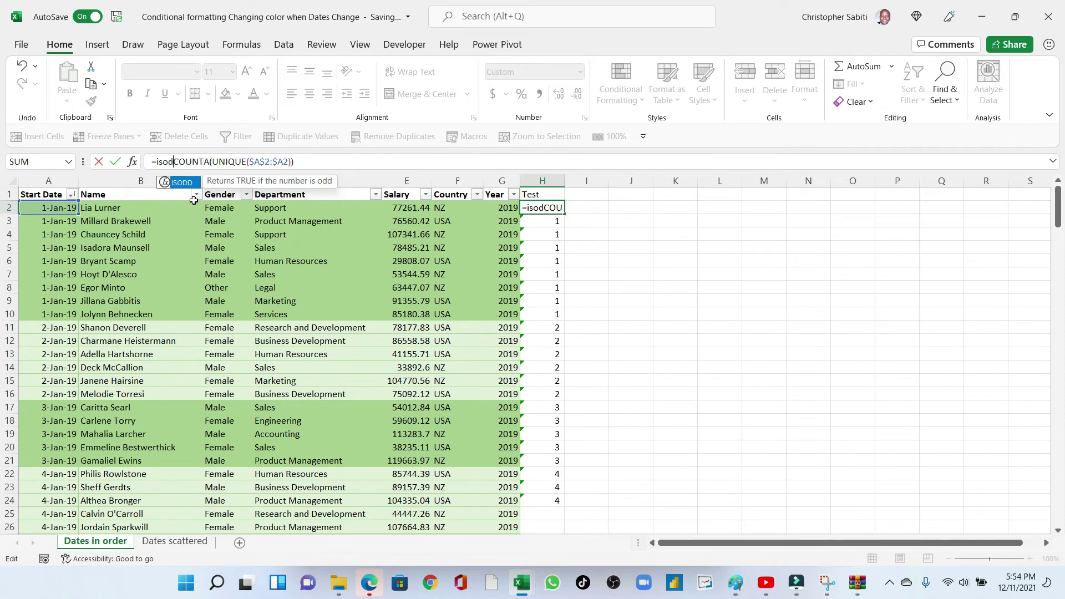
key("Tab")
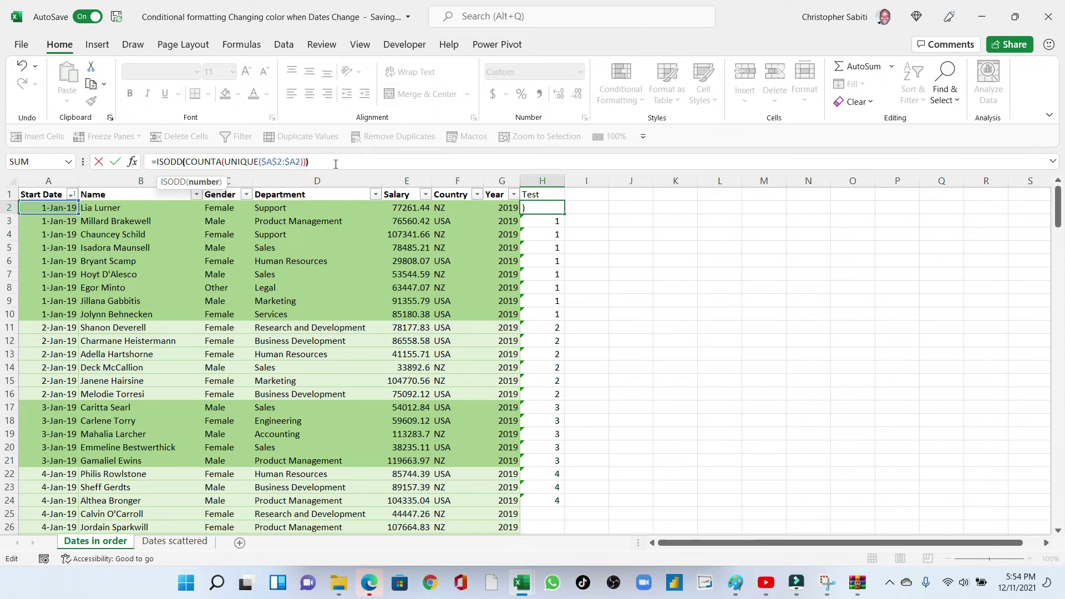
key("Return")
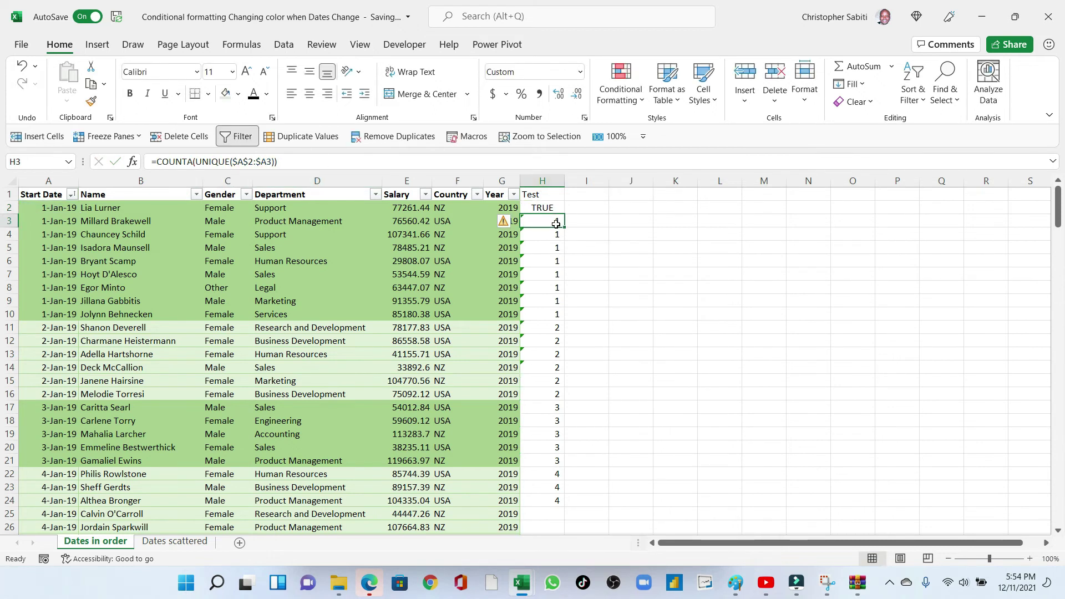
left_click(558, 209)
key("ctrl+shift+Down")
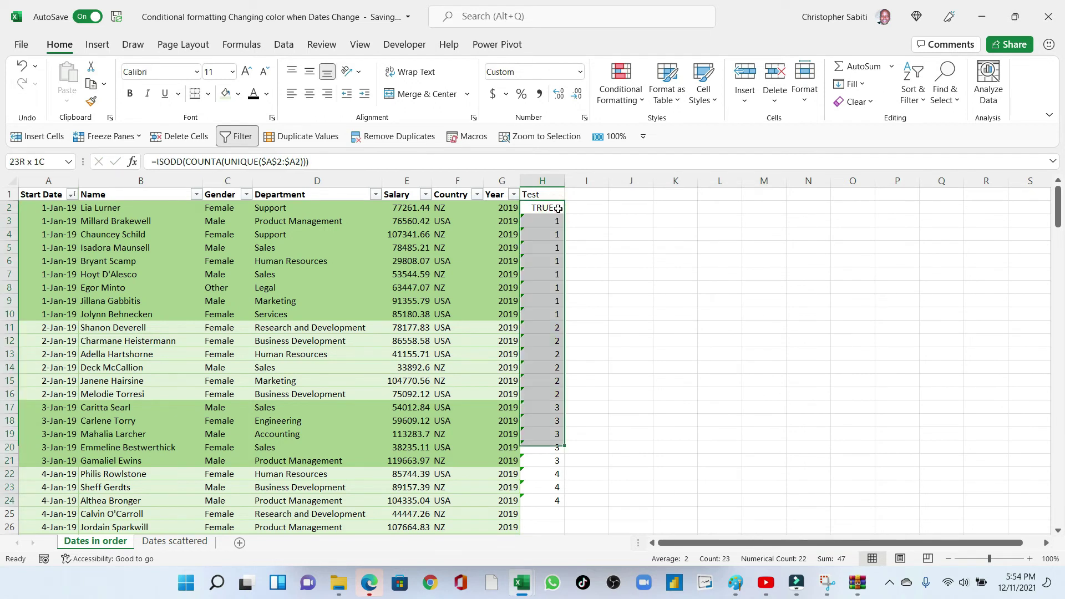
key("ctrl+shift+Down")
key("shift+Up")
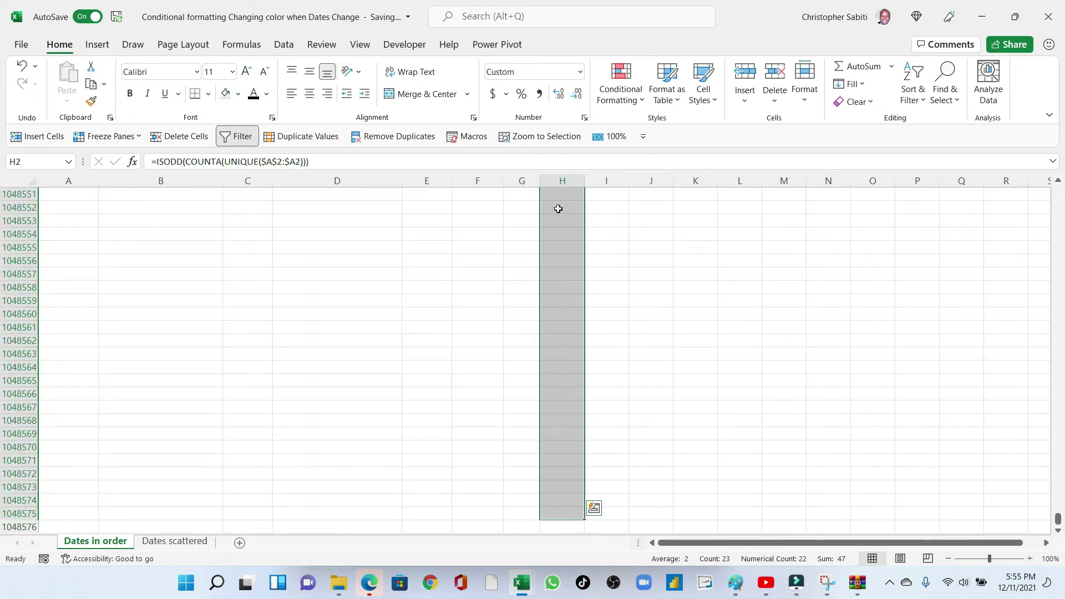
key("shift+BackSpace")
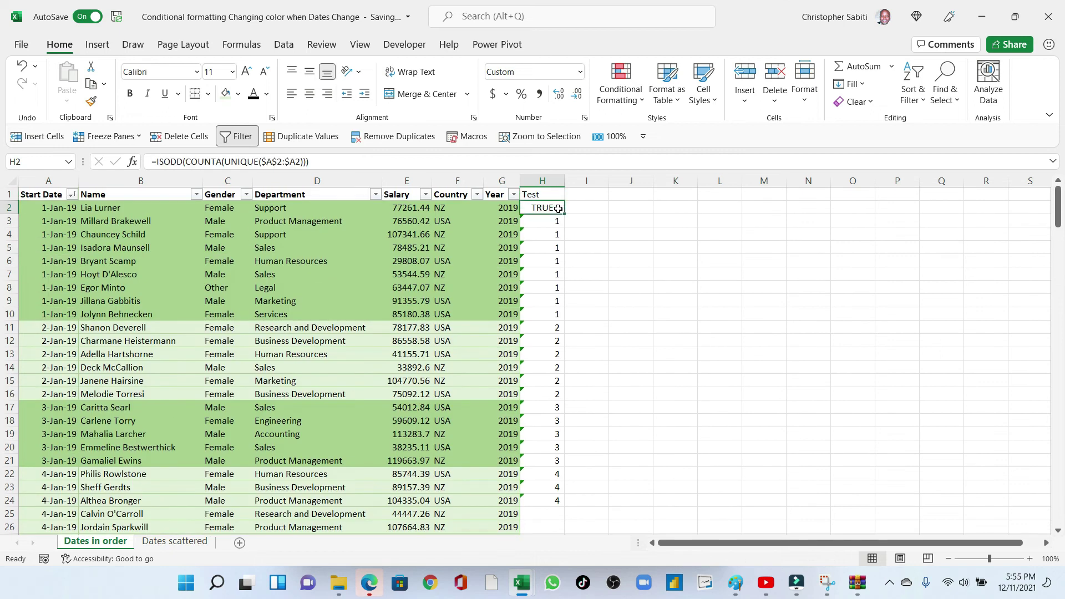
Fill the ISODD formula down to H24, then compare the TRUE rows H2:H10 with the FALSE rows H11:H16.
double_click(565, 217)
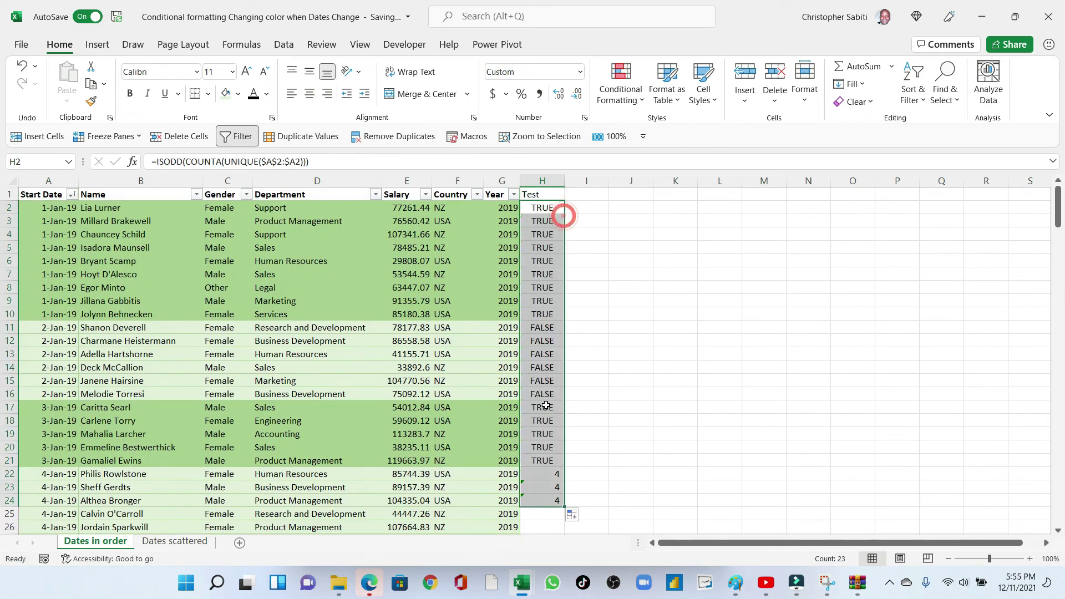
scroll(549, 439, "down", 3)
double_click(564, 387)
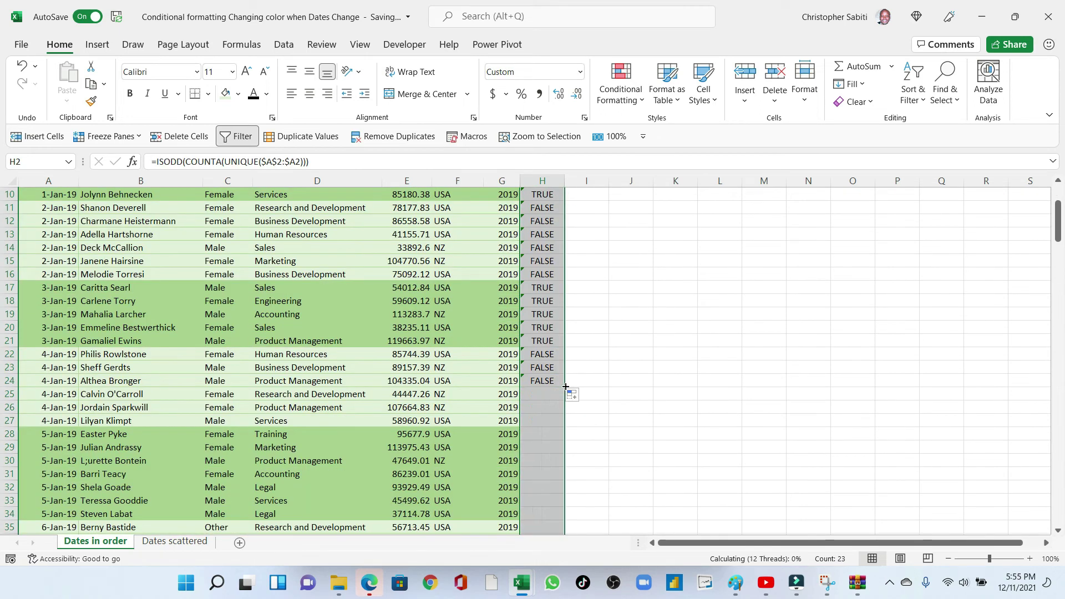
left_click(545, 380)
scroll(544, 380, "up", 3)
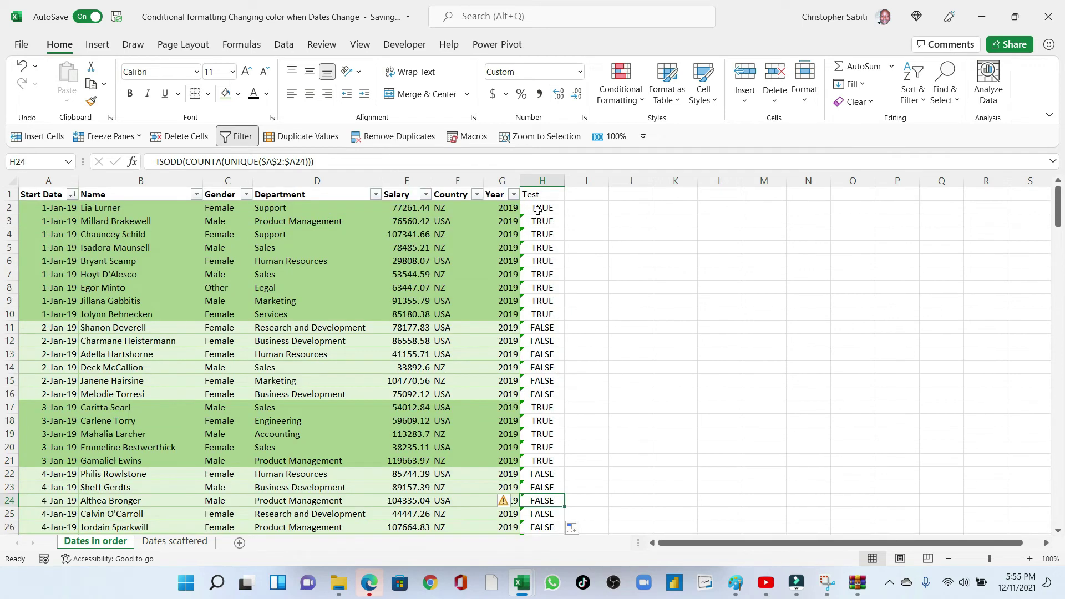
left_click_drag(538, 210, 543, 314)
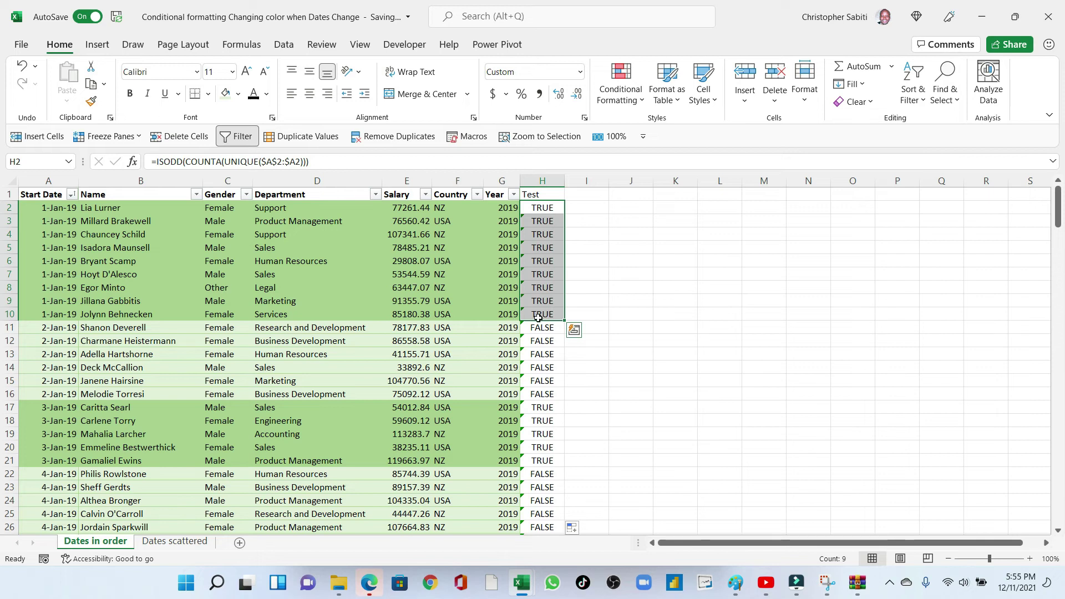
left_click_drag(541, 329, 554, 395)
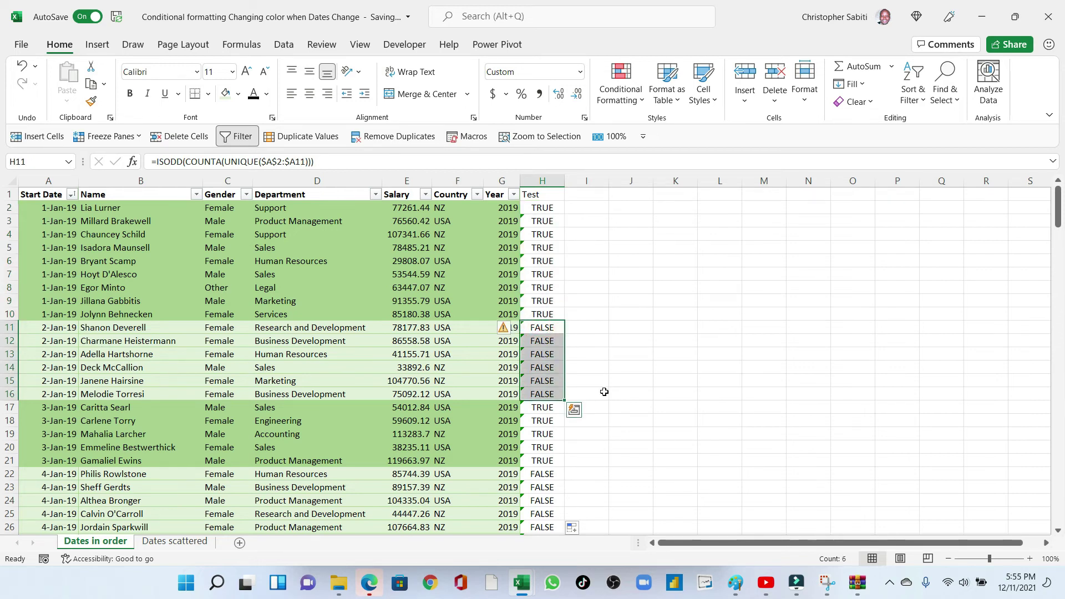
scroll(547, 274, "down", 5)
scroll(547, 275, "up", 5)
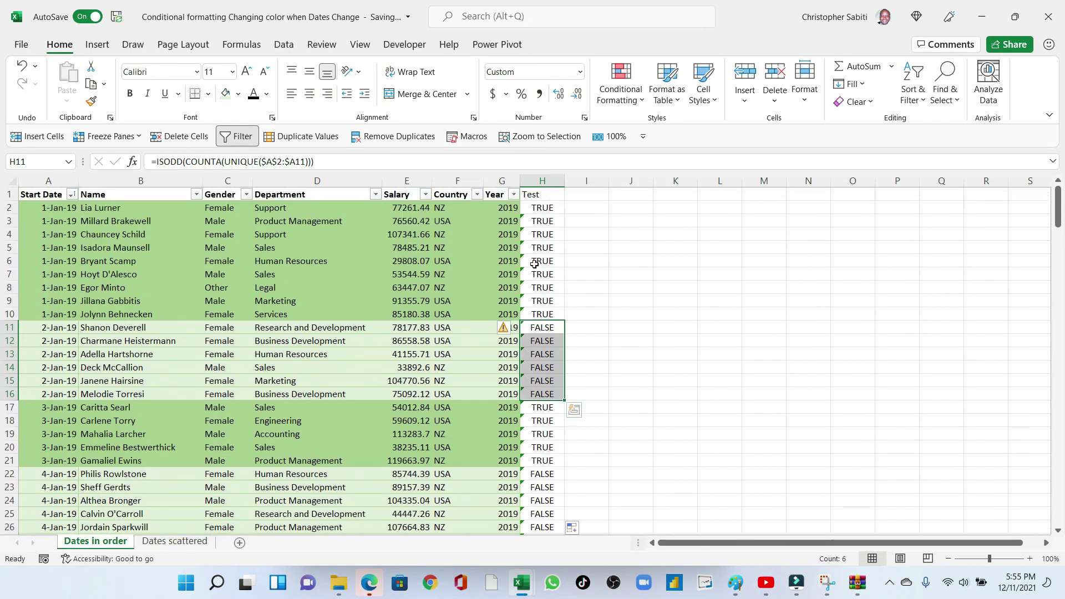
left_click(627, 95)
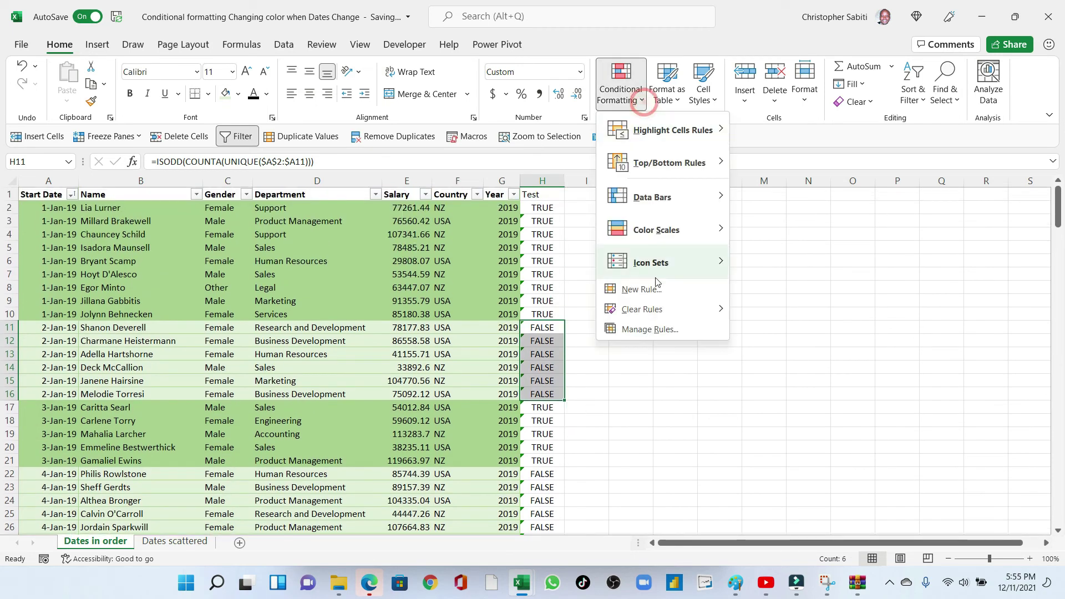
left_click(655, 330)
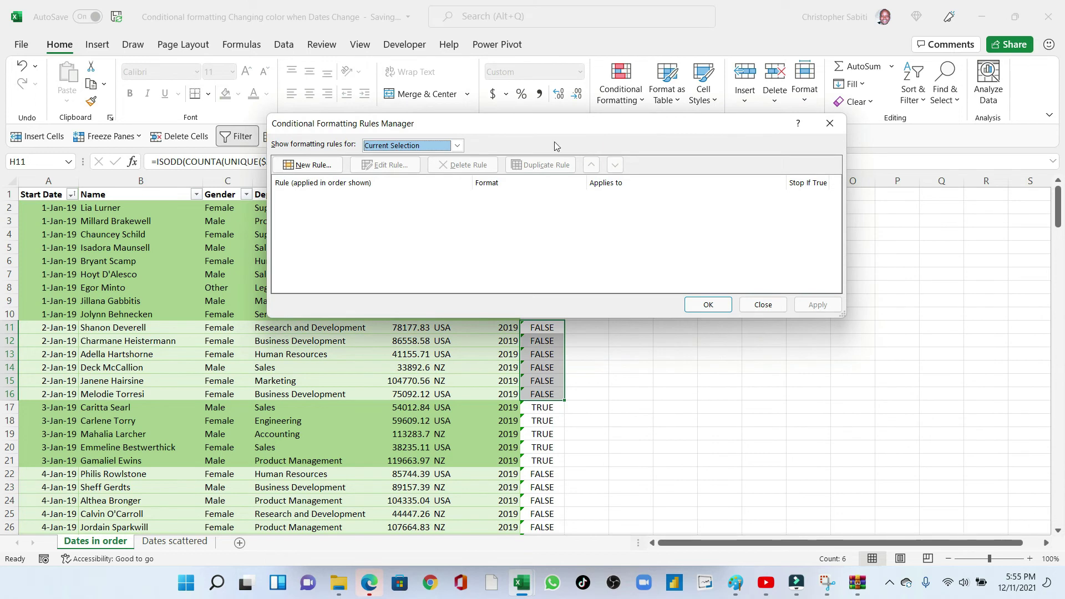
left_click(830, 124)
left_click(163, 300)
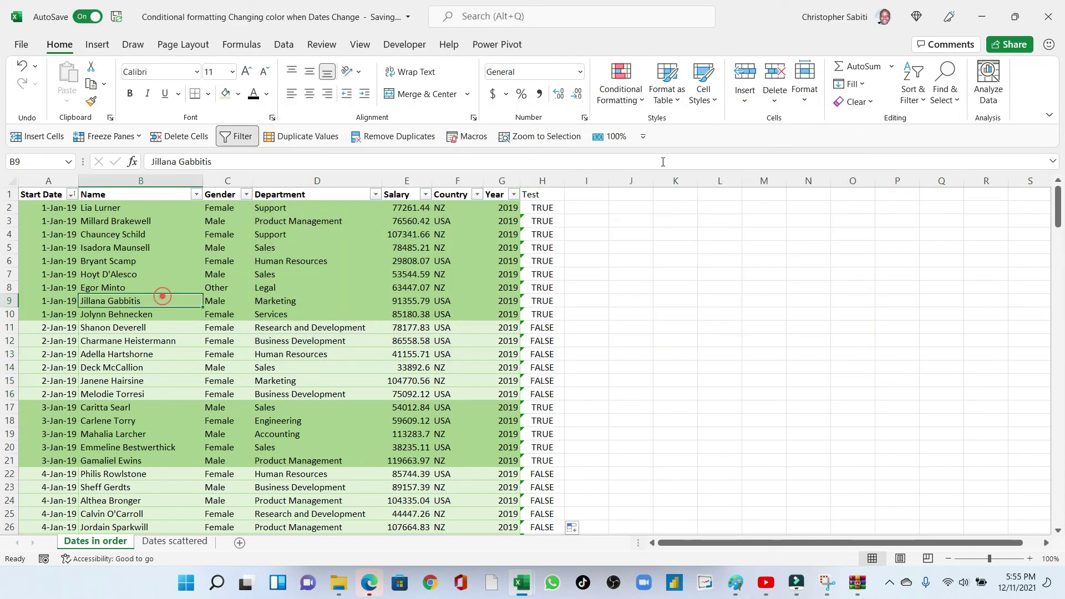
left_click(638, 99)
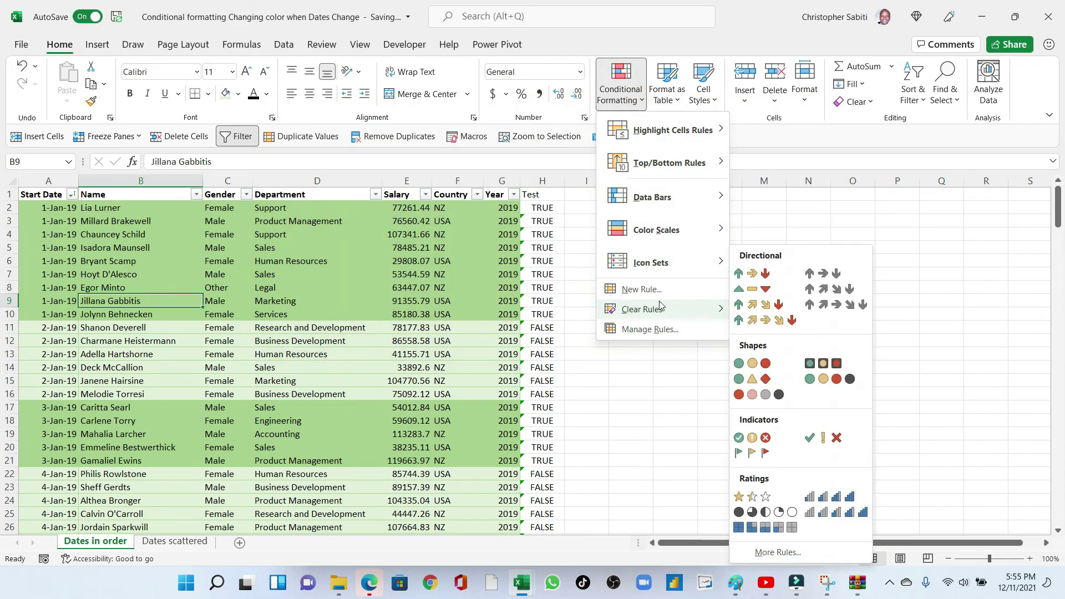
left_click(651, 329)
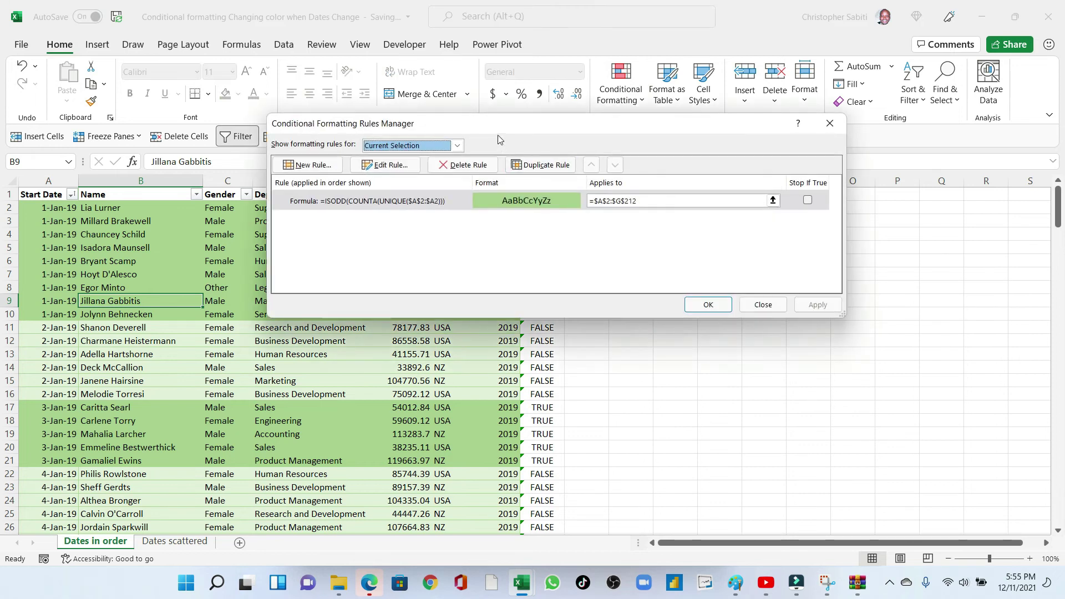
left_click_drag(782, 176, 784, 123)
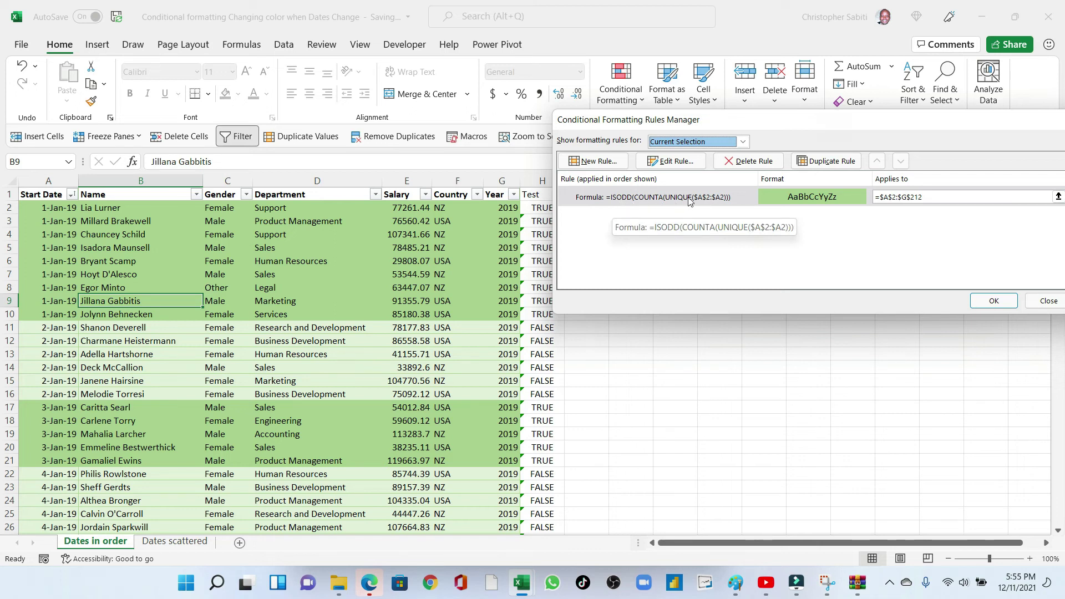
left_click_drag(887, 120, 485, 125)
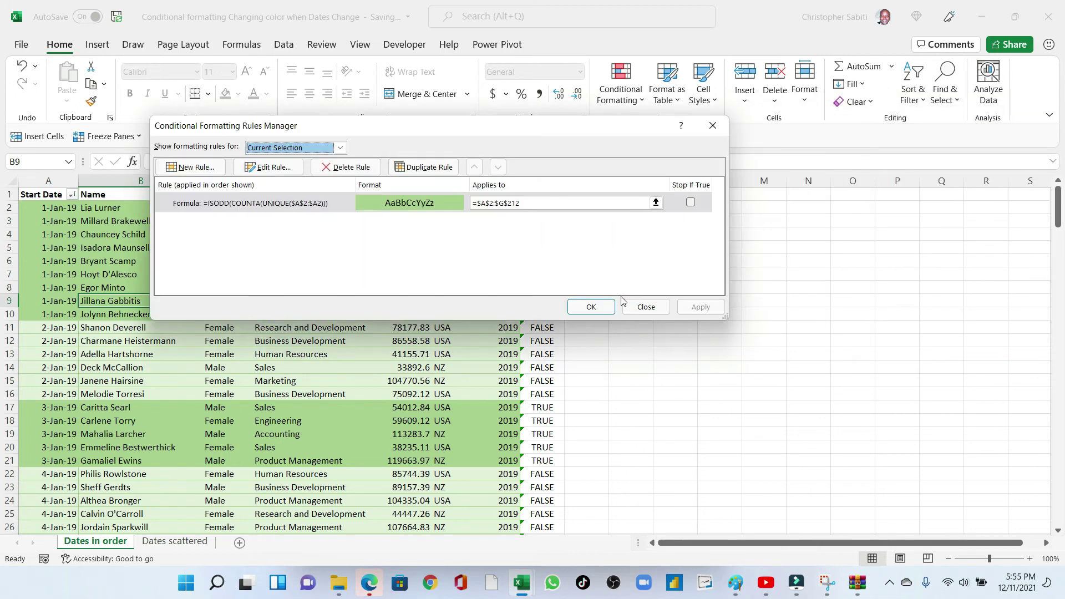
Close the rules list and move to the Dates scattered sheet to inspect its start dates.
left_click(595, 307)
left_click(360, 273)
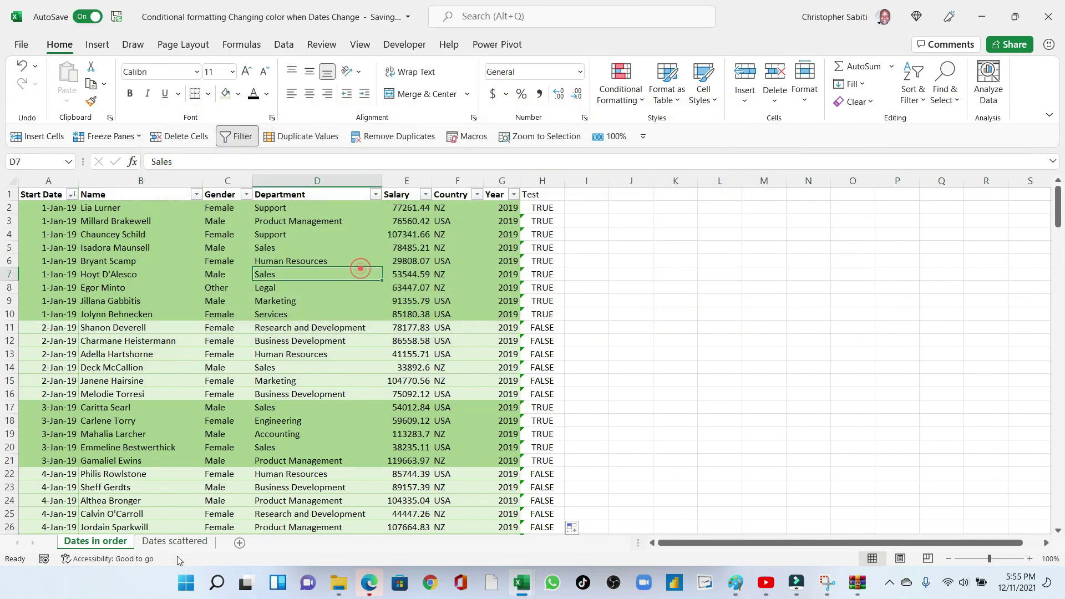
left_click(173, 542)
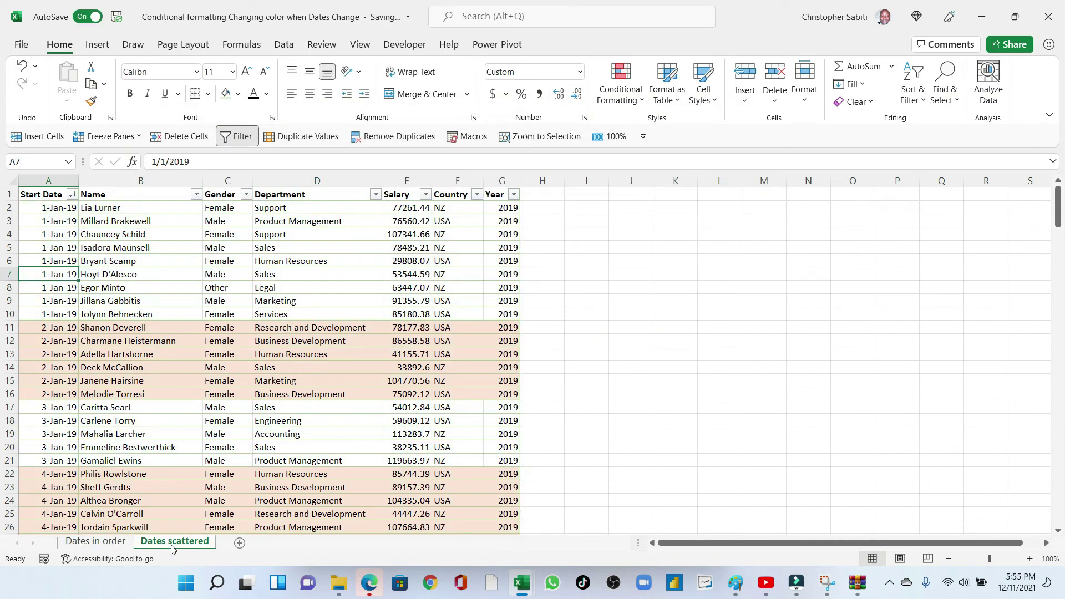
left_click(100, 223)
scroll(100, 233, "down", 5)
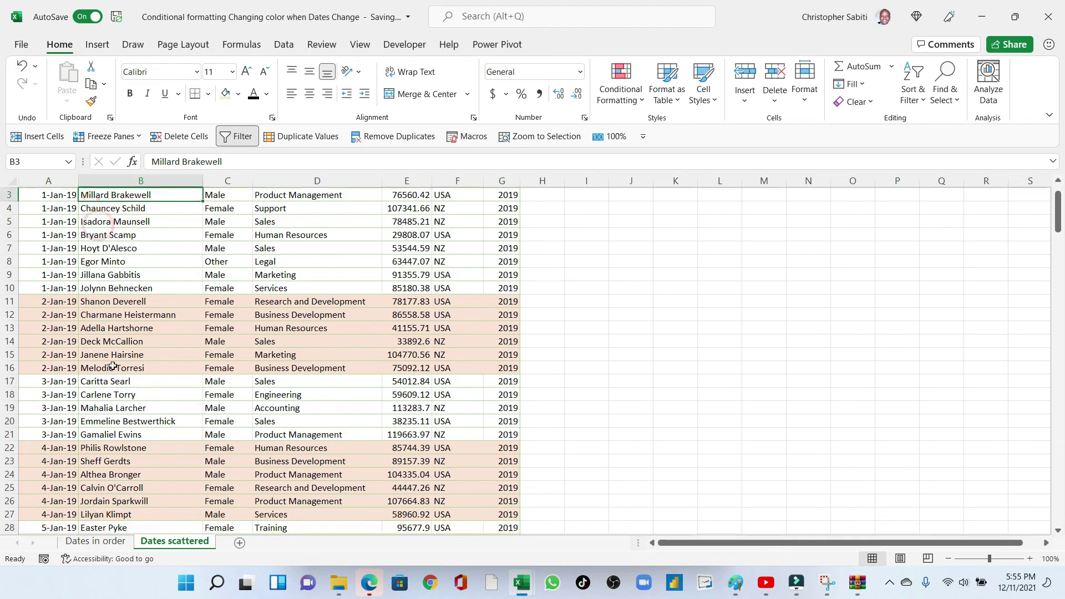
scroll(57, 274, "up", 5)
left_click(51, 234)
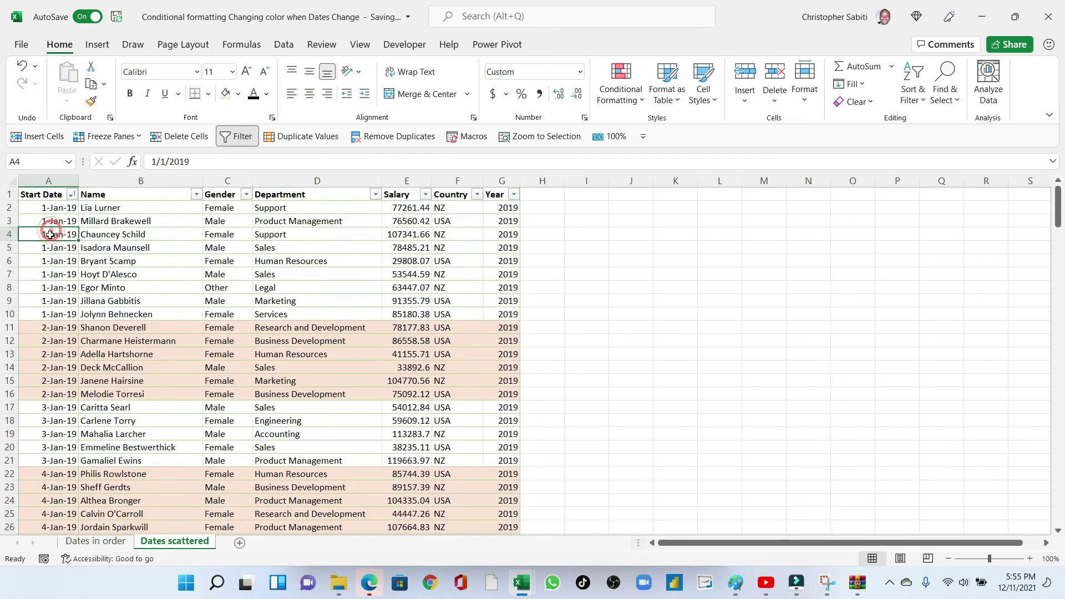
left_click(337, 328)
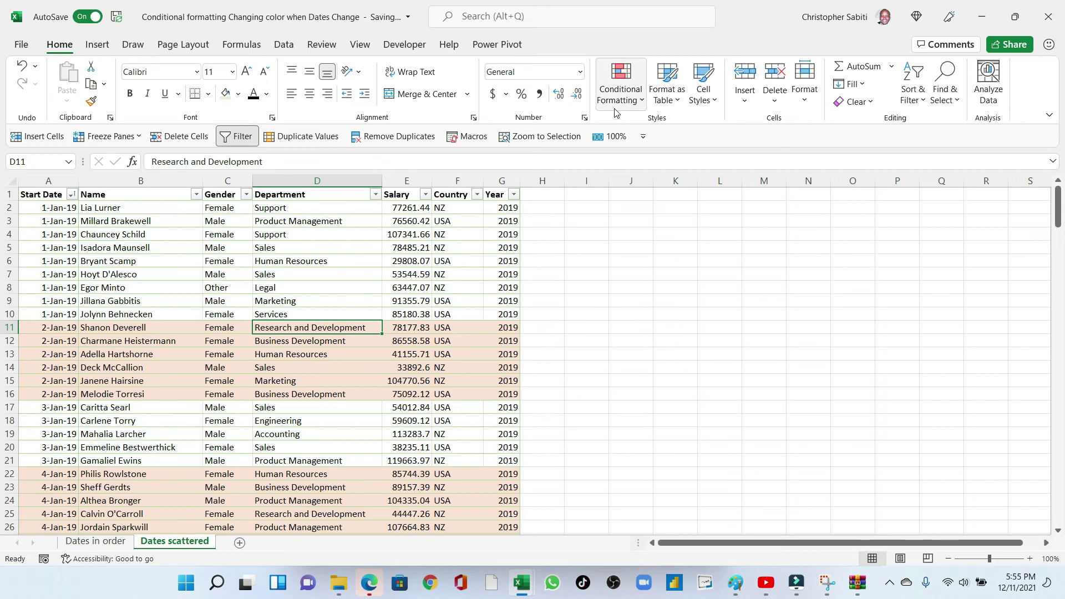
Inspect the sheet's =ISODD($A2) rule for $A$2:$G$212 without changing it.
left_click(642, 101)
left_click(655, 330)
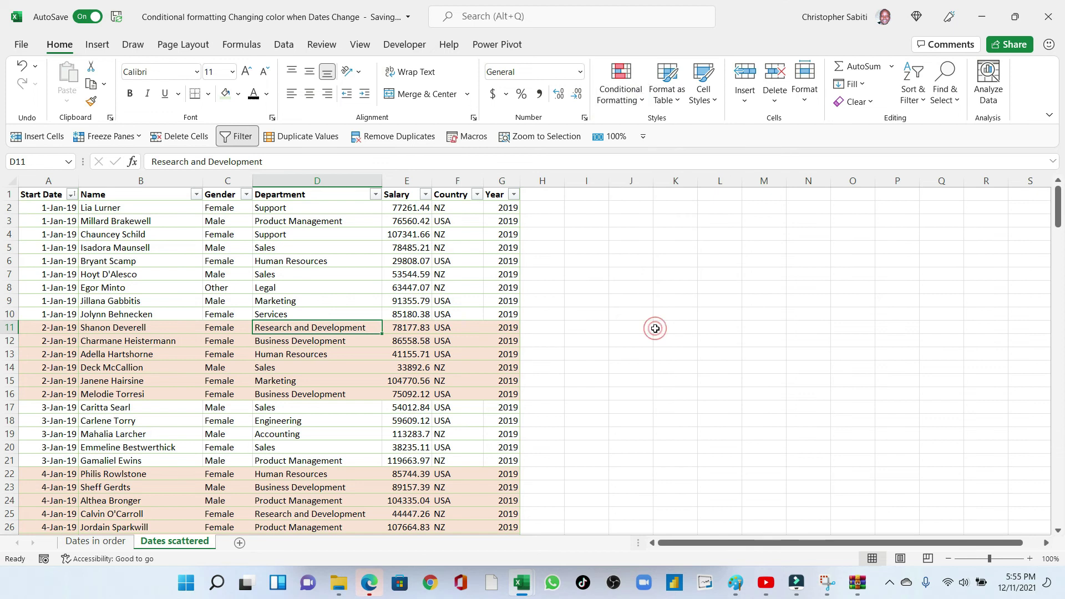
left_click_drag(425, 138, 613, 103)
left_click(457, 136)
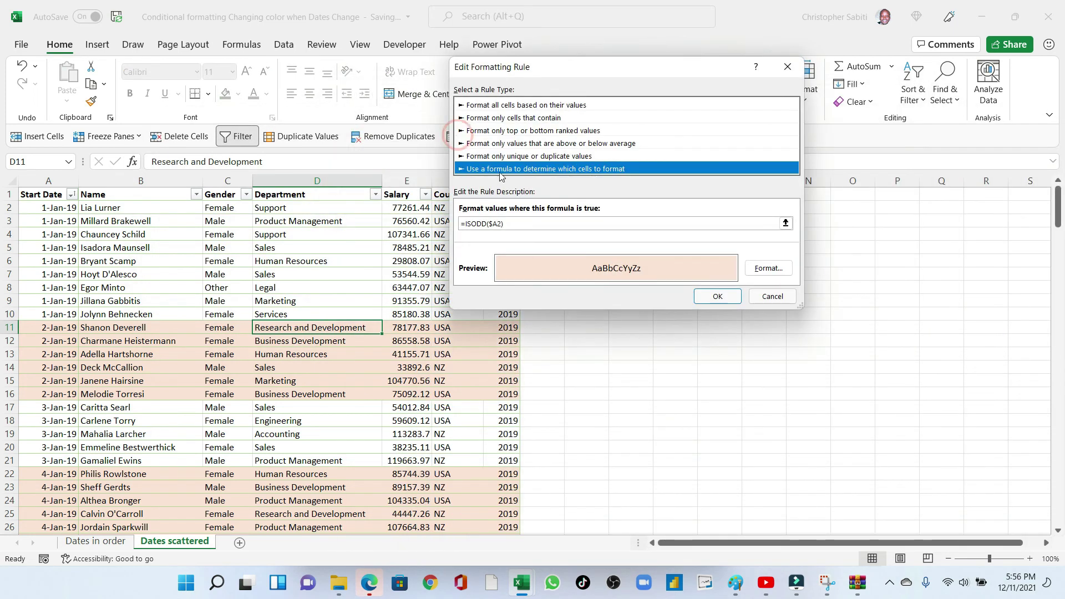
left_click_drag(513, 225, 461, 223)
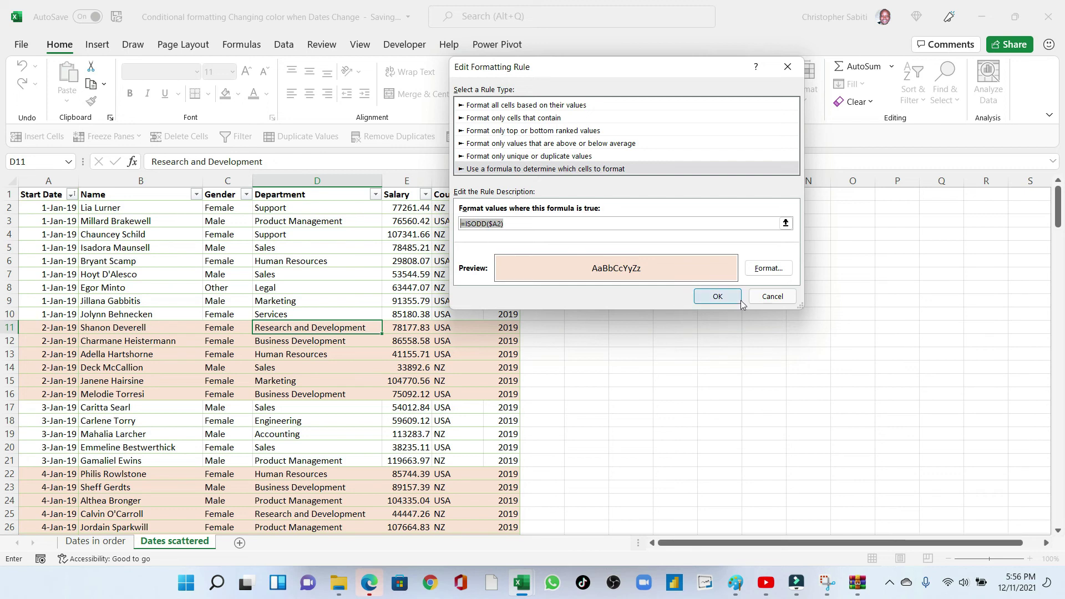
left_click(773, 296)
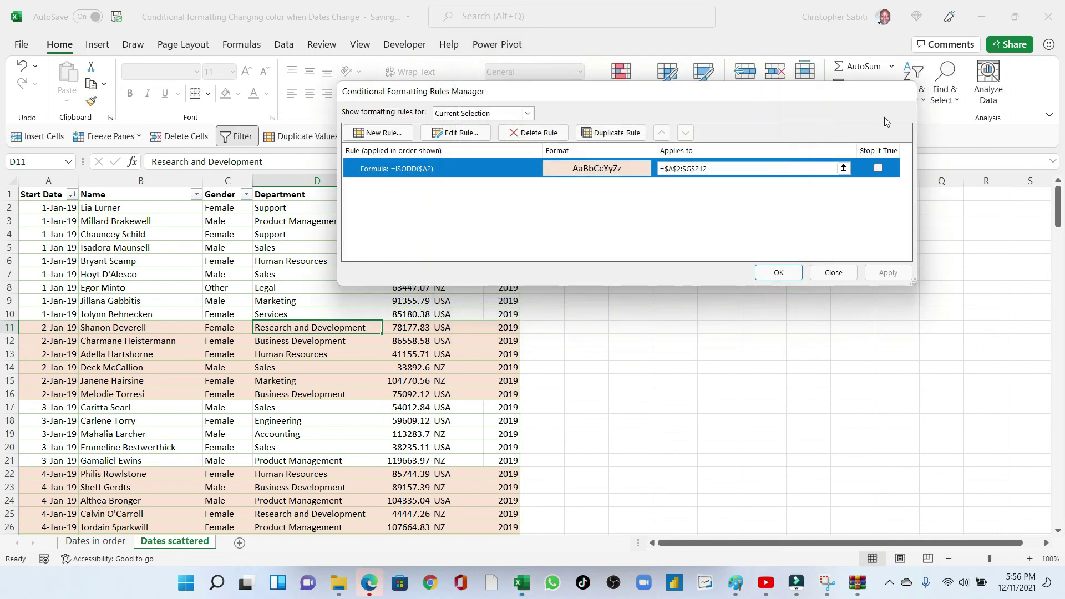
Change A18's start date to 10-Jan-19 and compare the row shading around it.
key("Escape")
double_click(53, 423)
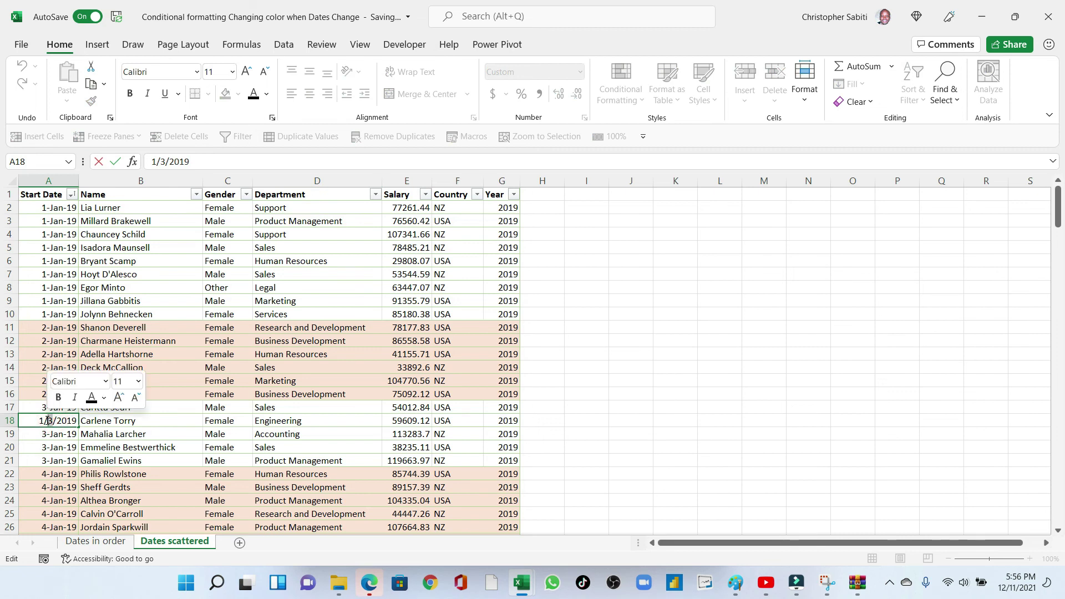
key("Return")
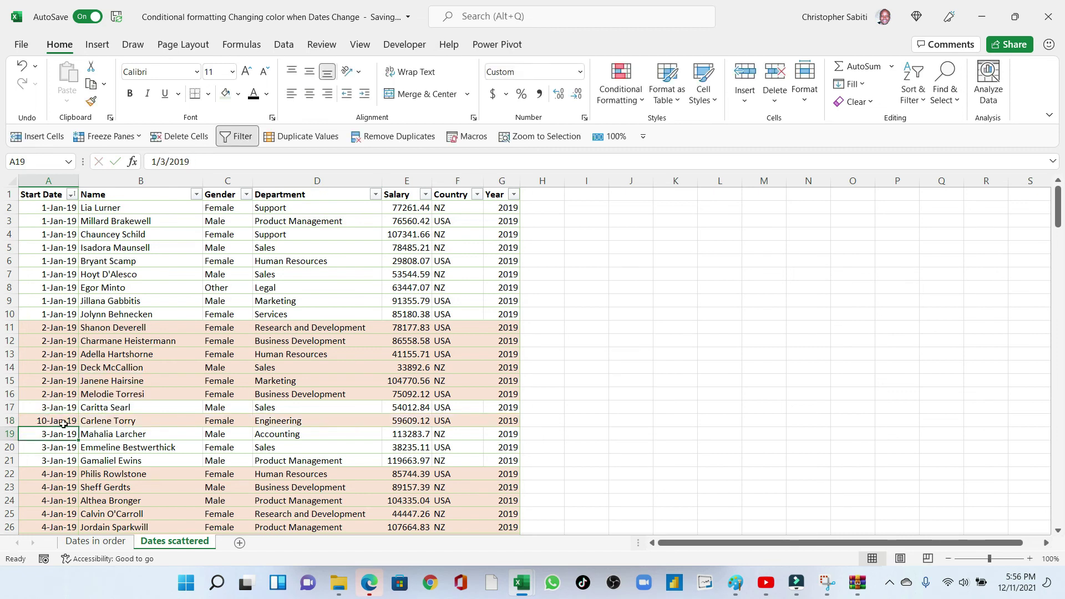
left_click(52, 423)
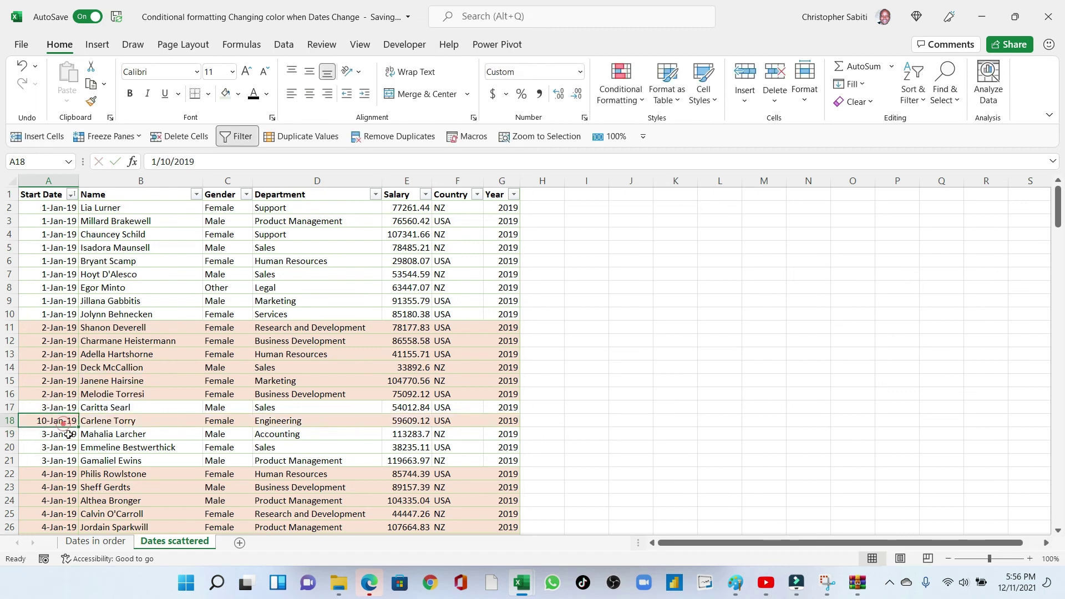
left_click(9, 420)
left_click_drag(9, 394, 10, 314)
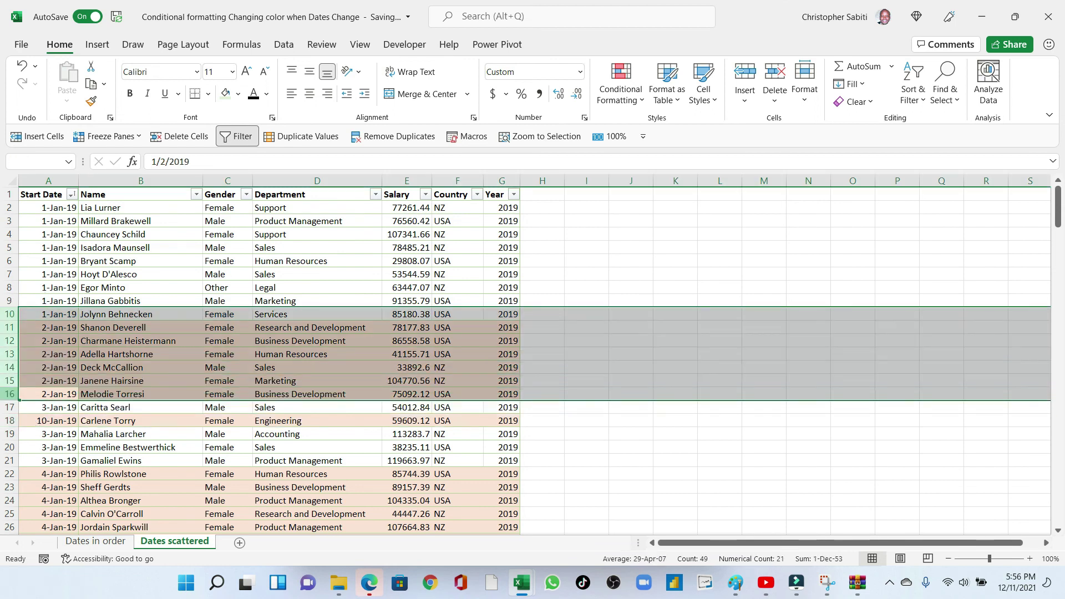
left_click(177, 326)
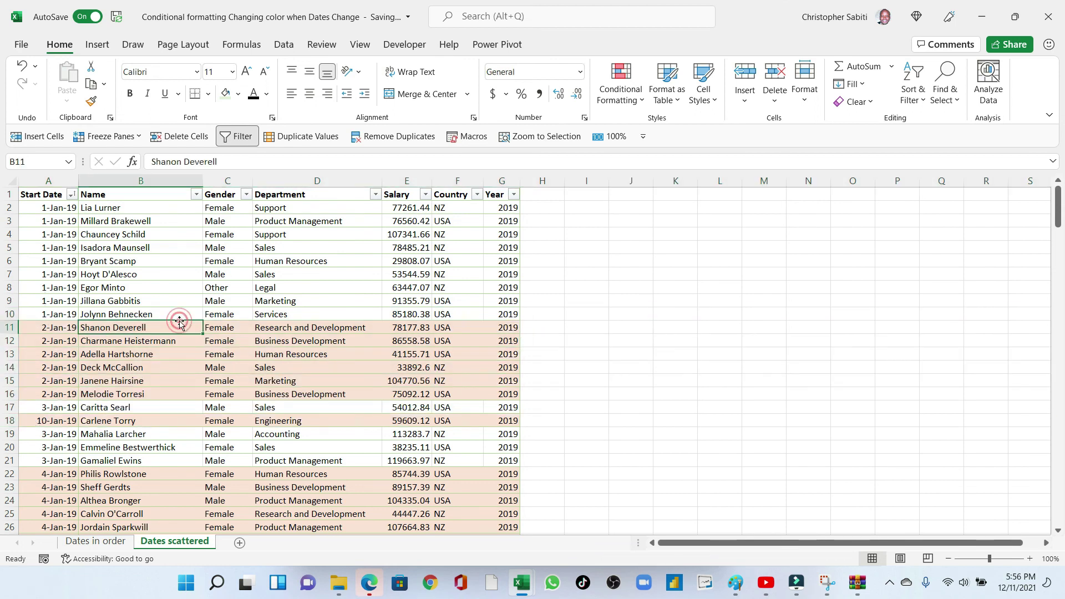
left_click(111, 542)
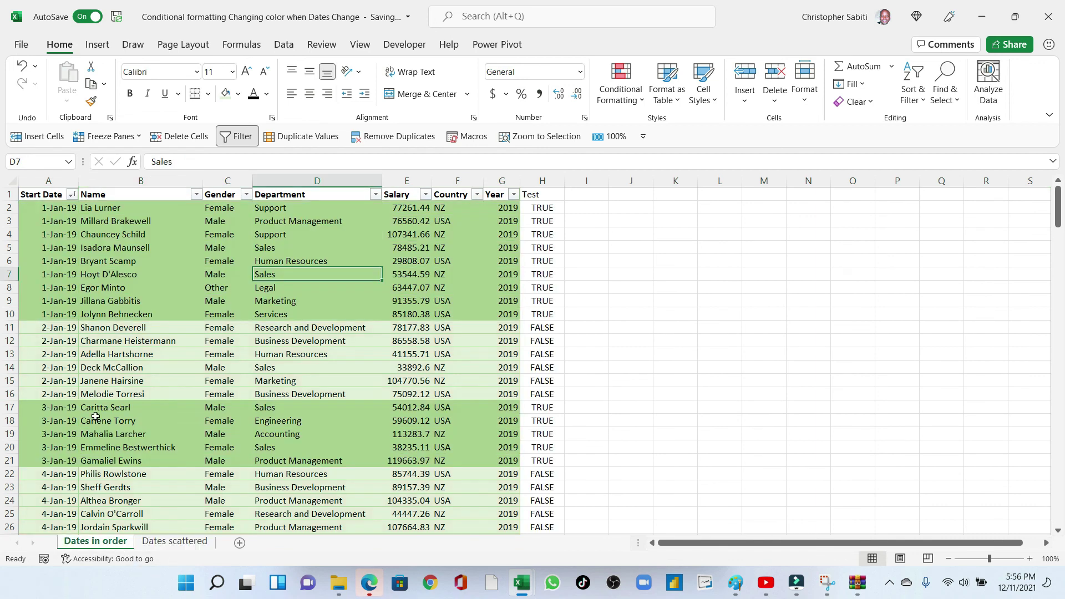
left_click(62, 328)
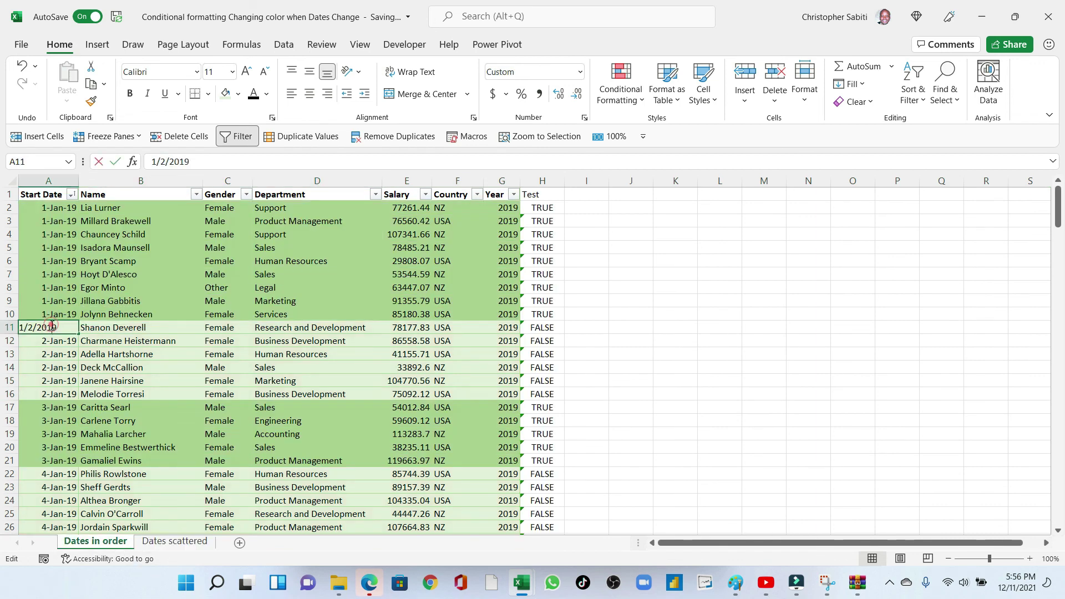
left_click(68, 368)
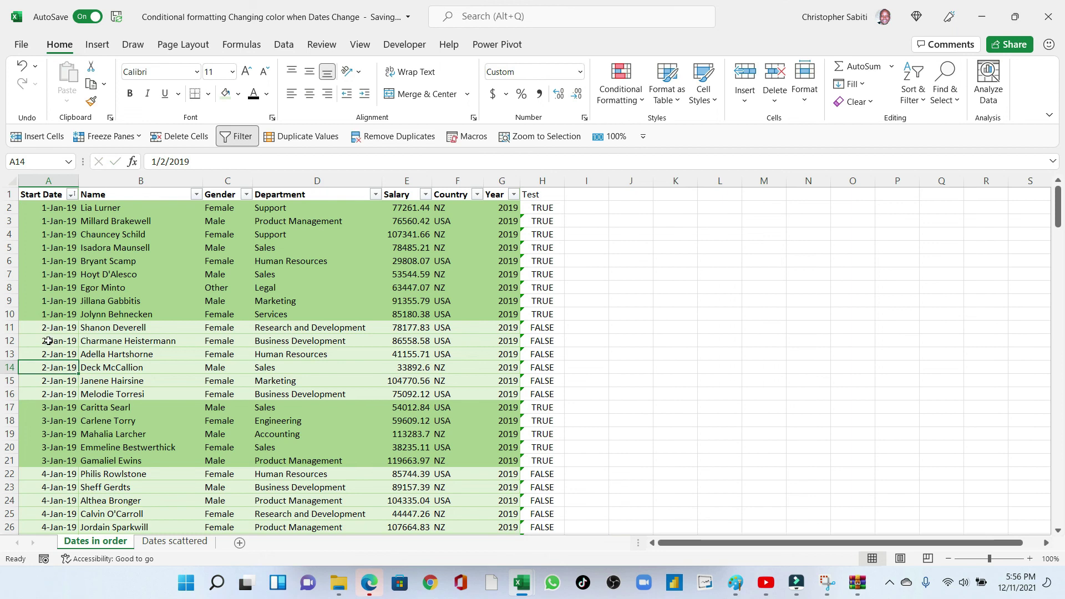
double_click(44, 340)
double_click(32, 339)
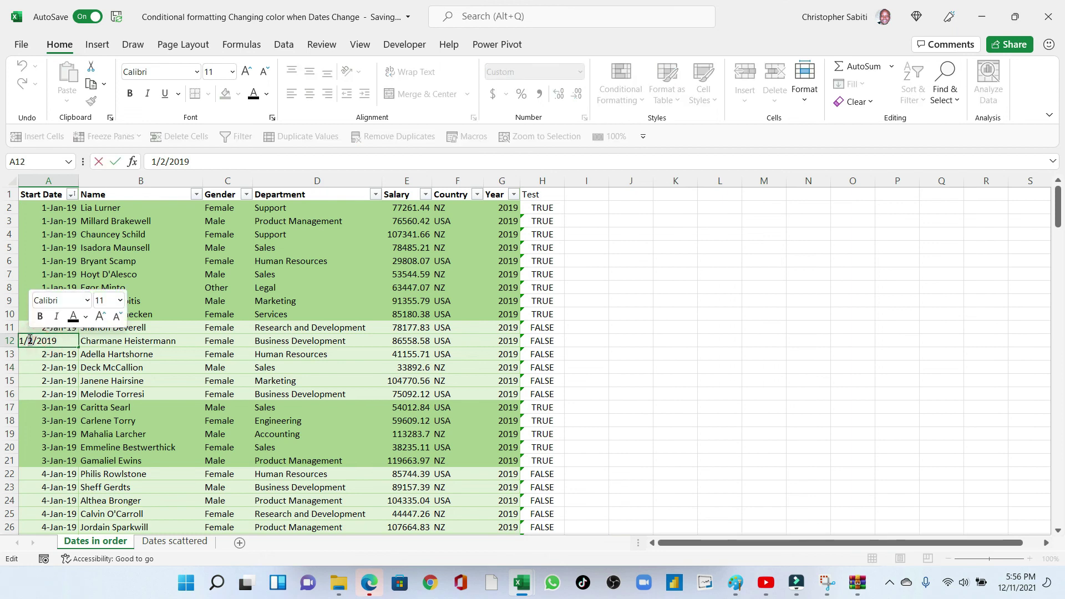
type("3")
key("Return")
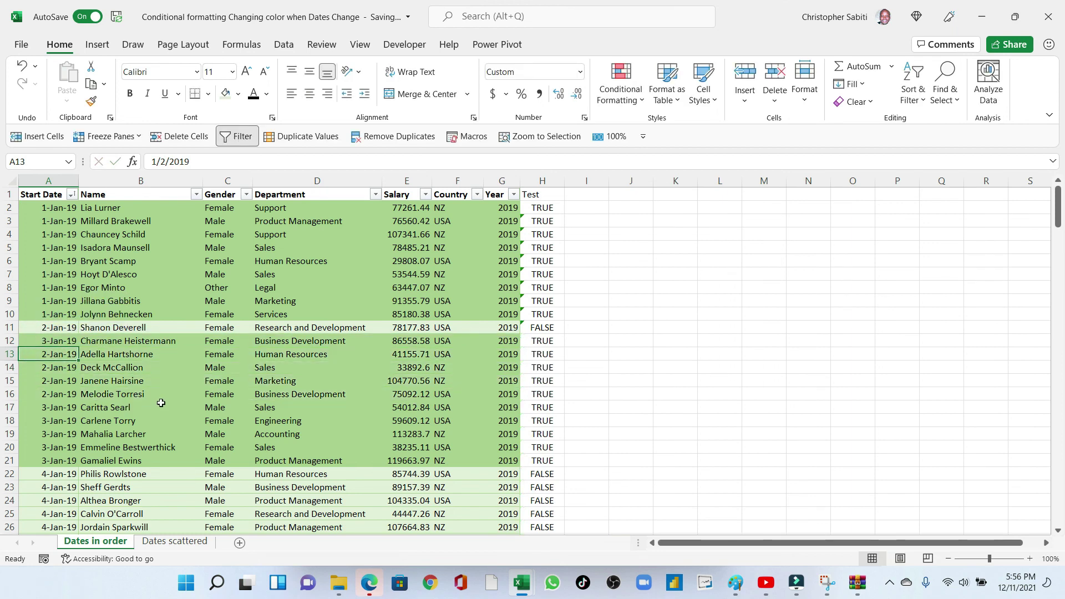
left_click_drag(47, 461, 496, 341)
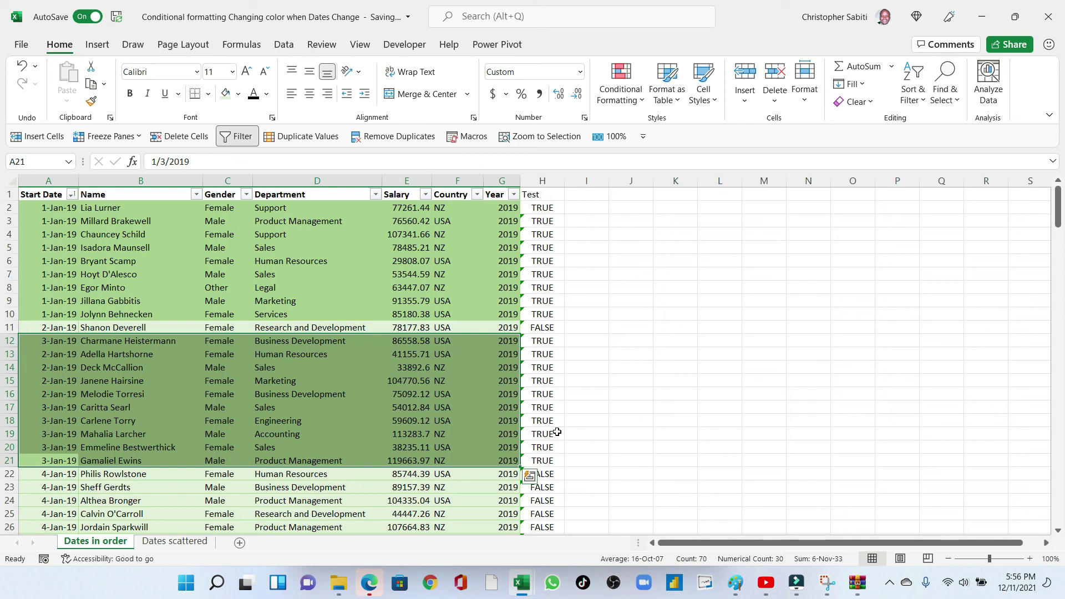
left_click_drag(43, 354, 65, 395)
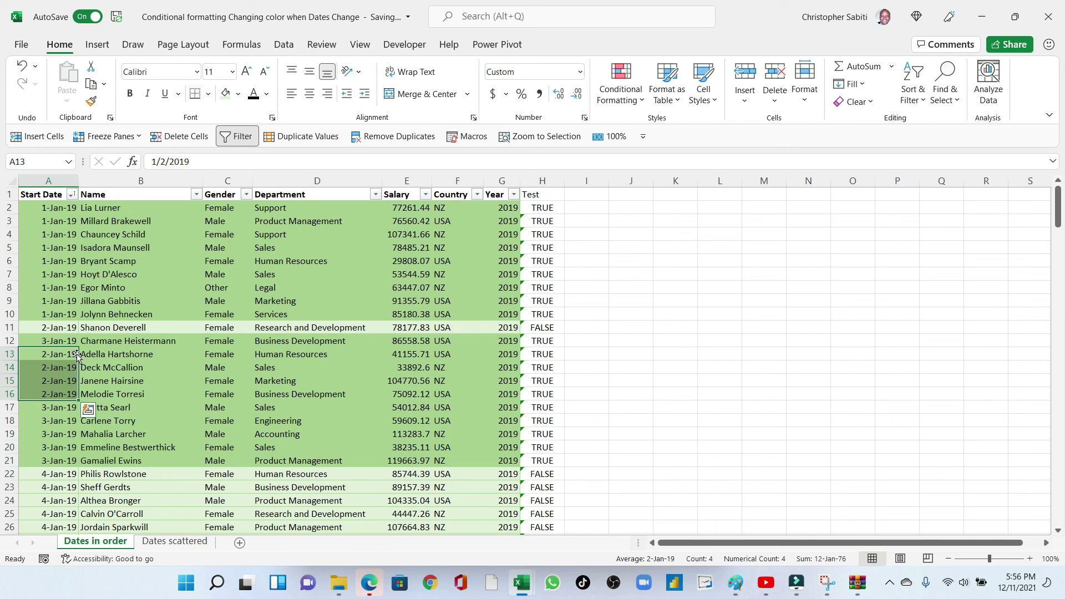
left_click_drag(77, 354, 77, 341)
left_click(141, 366)
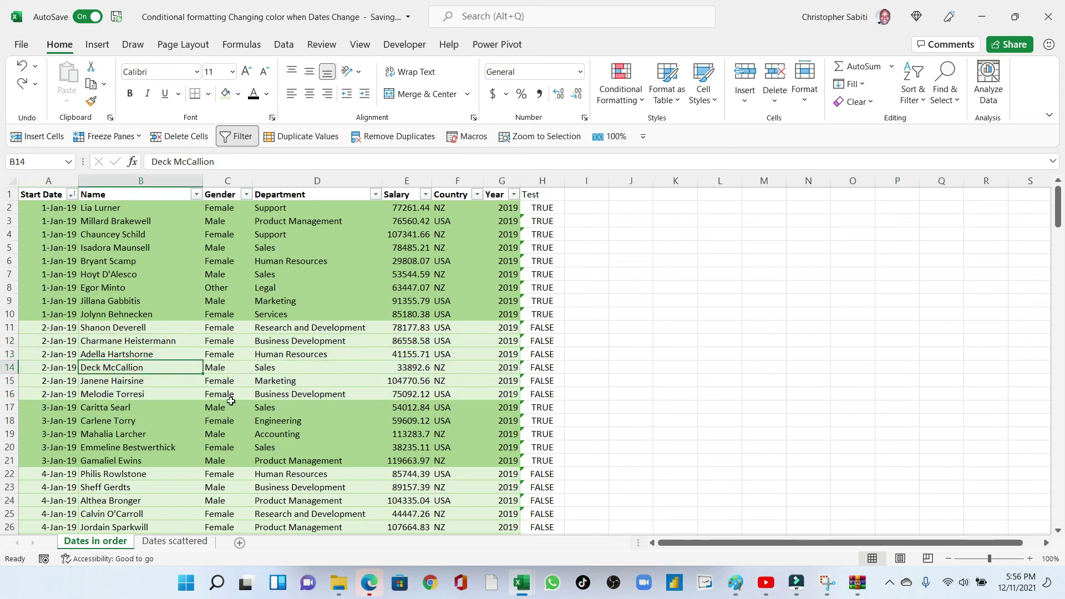